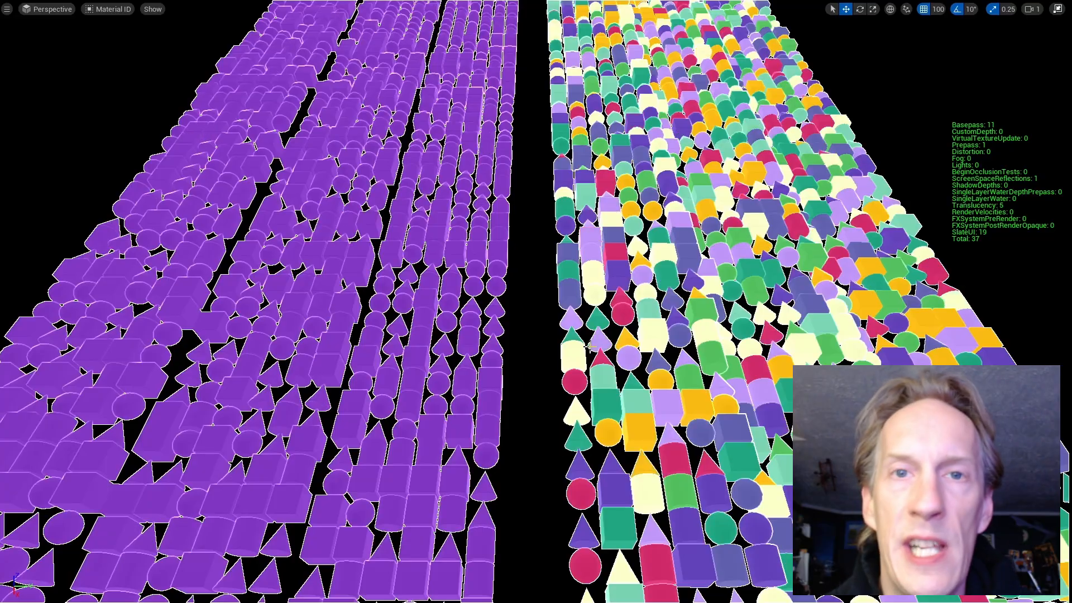
pyautogui.hotkey('alt', 'p')
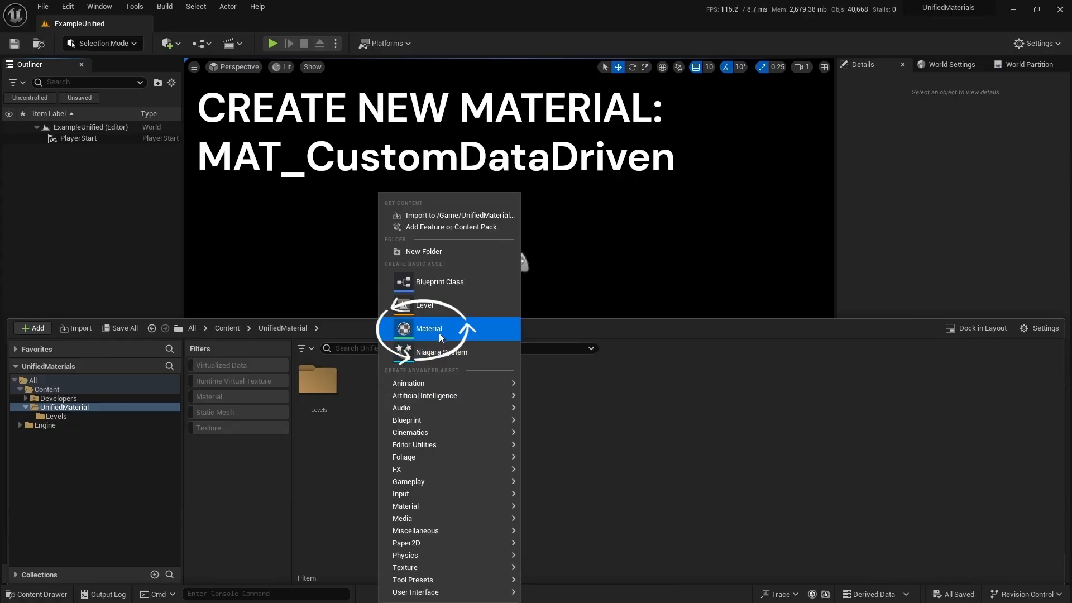
# Step: Create a new material named MAT_CustomDataDriven in the UnifiedMaterial folder and open it for editing
pyautogui.click(439, 332)
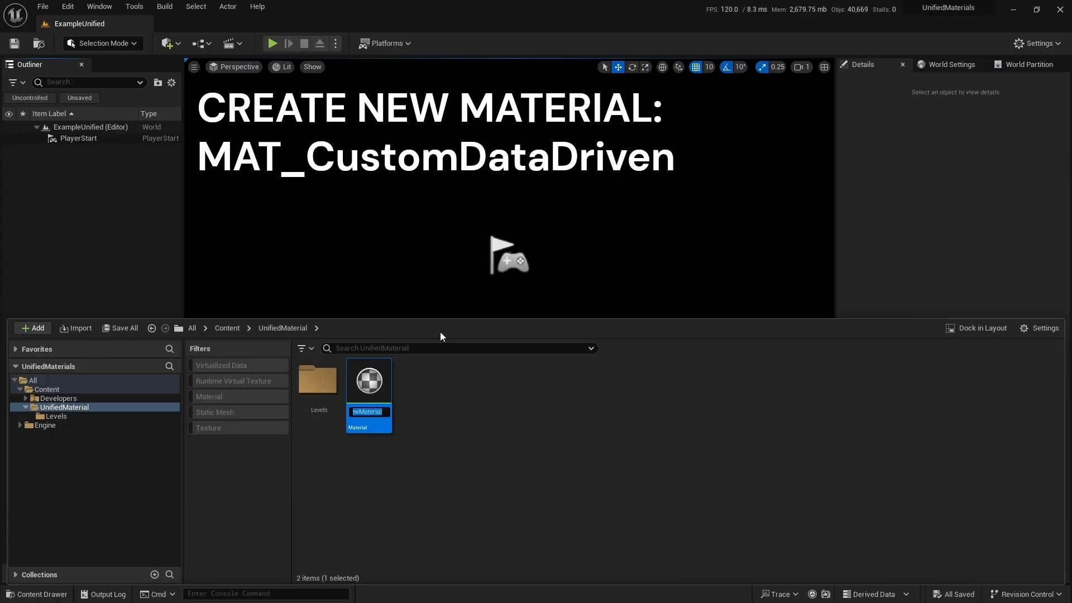
pyautogui.write('MAT_CustomDa')
pyautogui.write('taDriven')
pyautogui.press('Return')
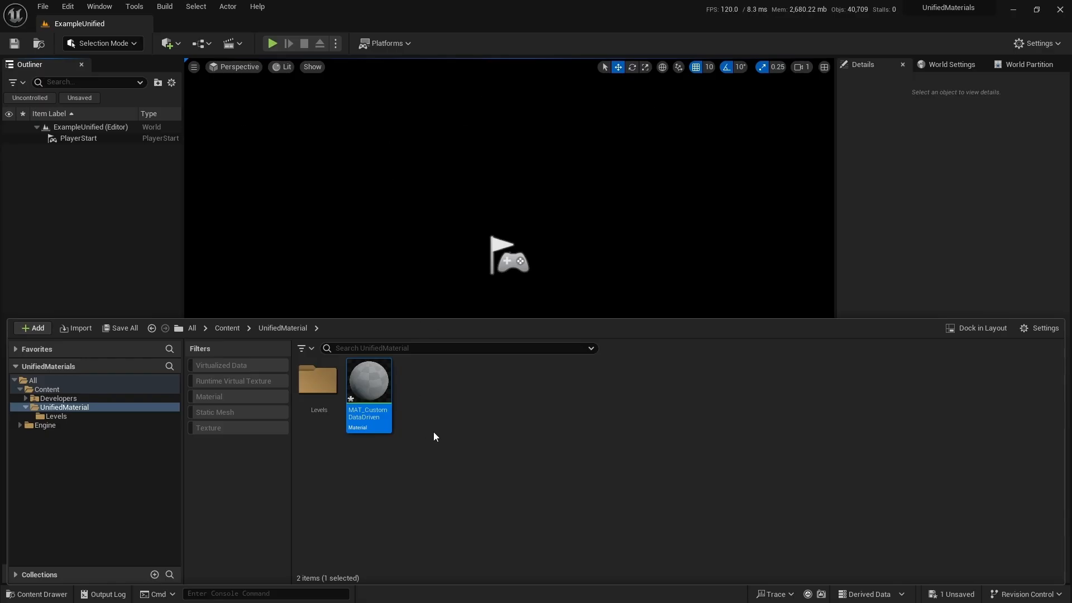
pyautogui.rightClick(341, 401)
pyautogui.click(364, 399)
pyautogui.rightClick(365, 398)
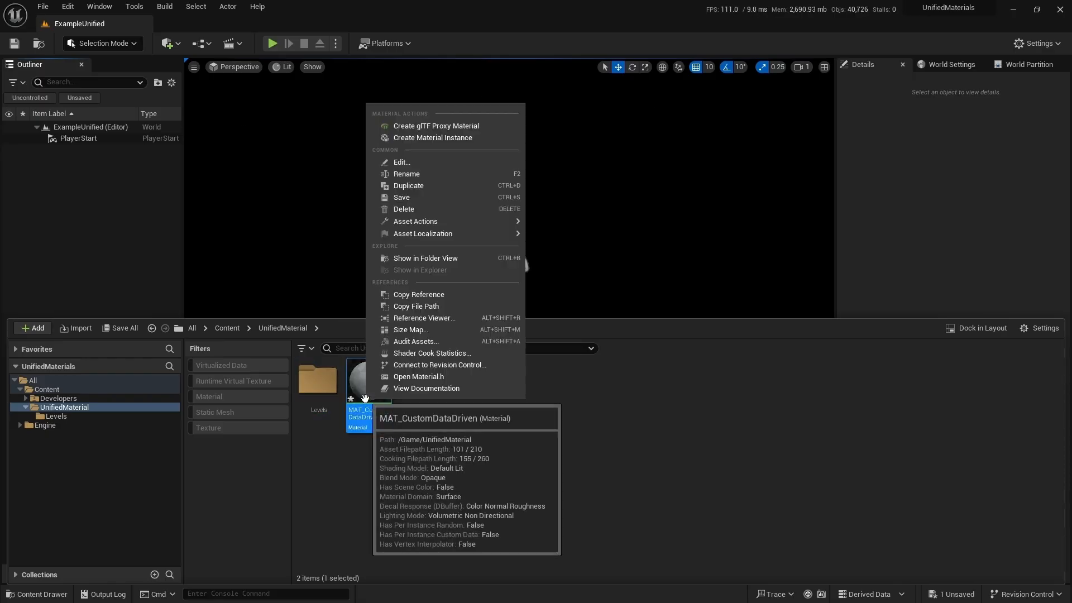
pyautogui.doubleClick(387, 419)
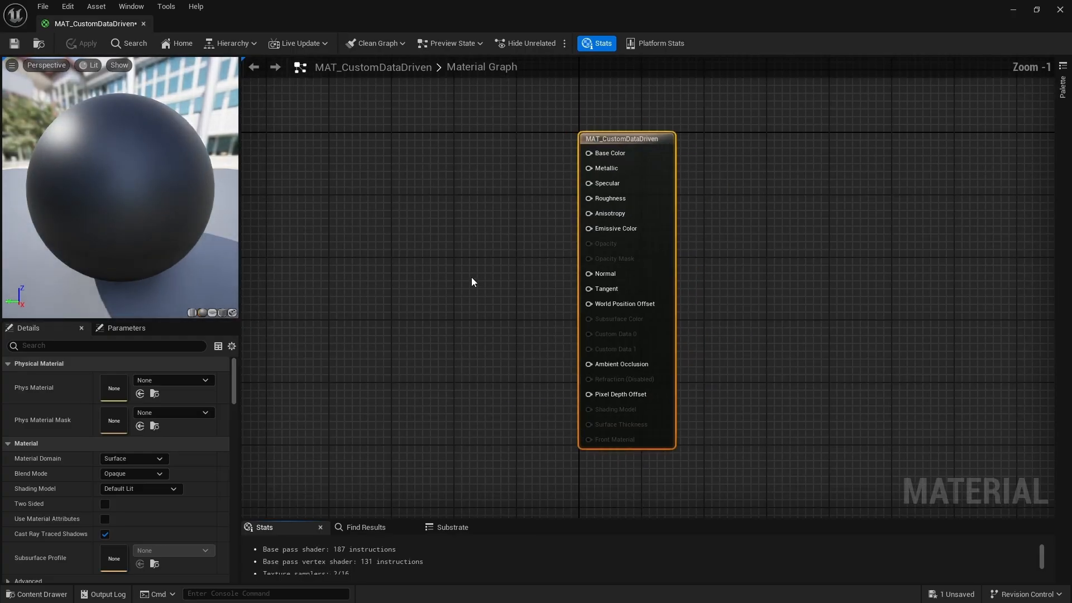
# Step: Add a Constant node with a value of 1.0 and connect it to the material's Base Color
pyautogui.rightClick(342, 171)
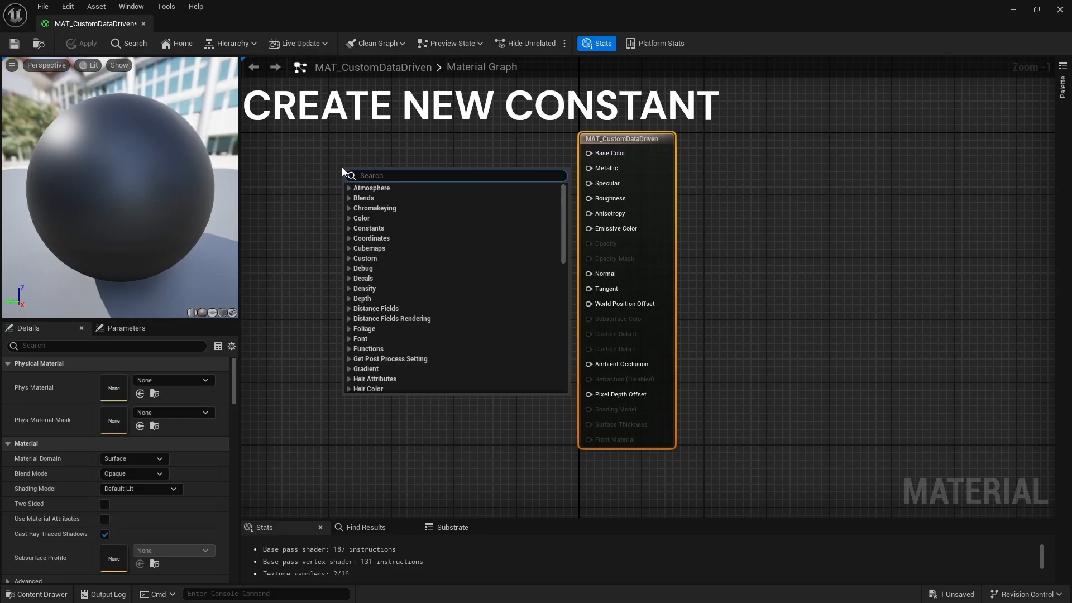
pyautogui.write('cons')
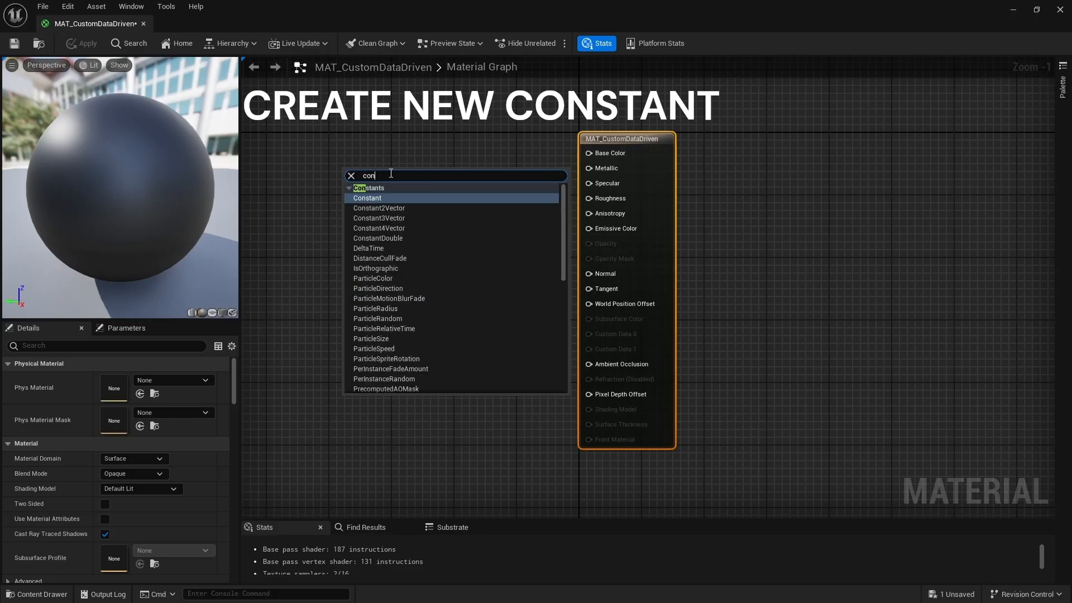
pyautogui.press('Return')
pyautogui.moveTo(381, 186); pyautogui.dragTo(652, 163)
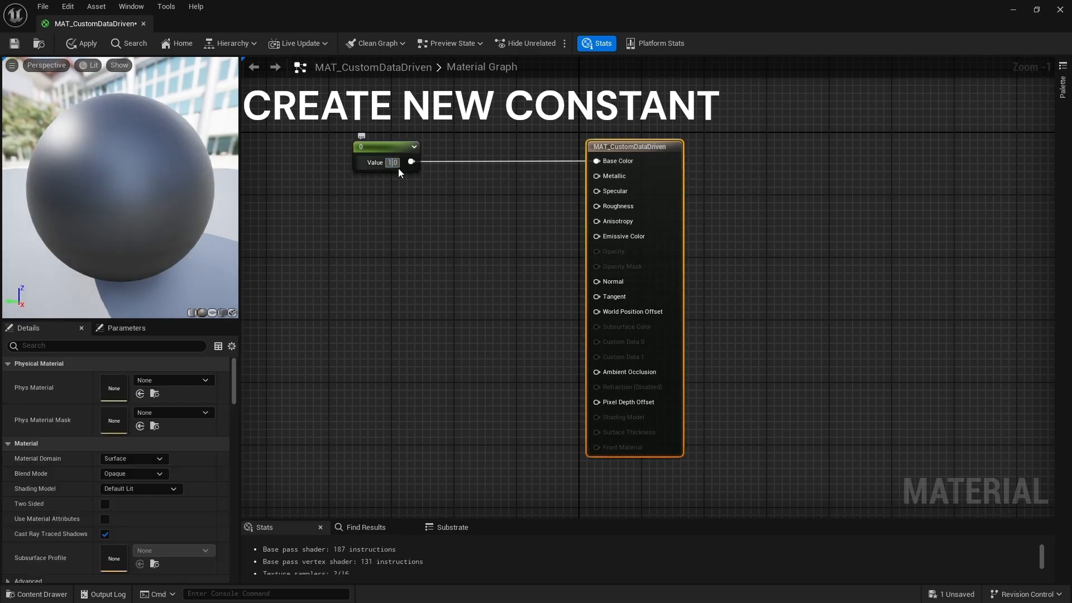
pyautogui.press('Return')
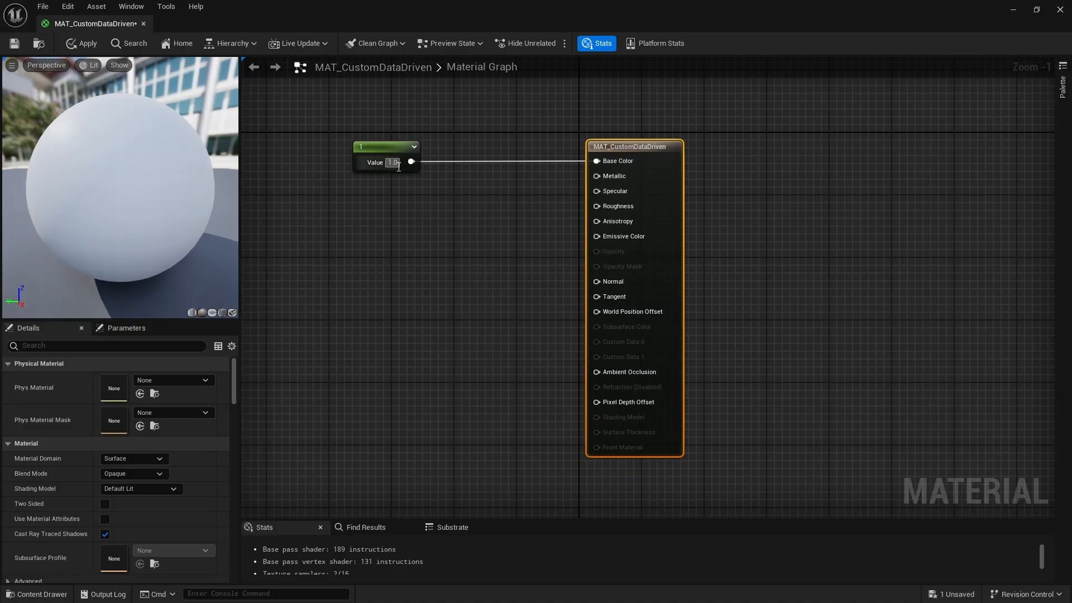
pyautogui.moveTo(129, 185); pyautogui.dragTo(168, 185)
# Step: Convert the constant to a parameter named CustomTextureIndex and align its node with the Base Color input
pyautogui.click(372, 147)
pyautogui.rightClick(372, 147)
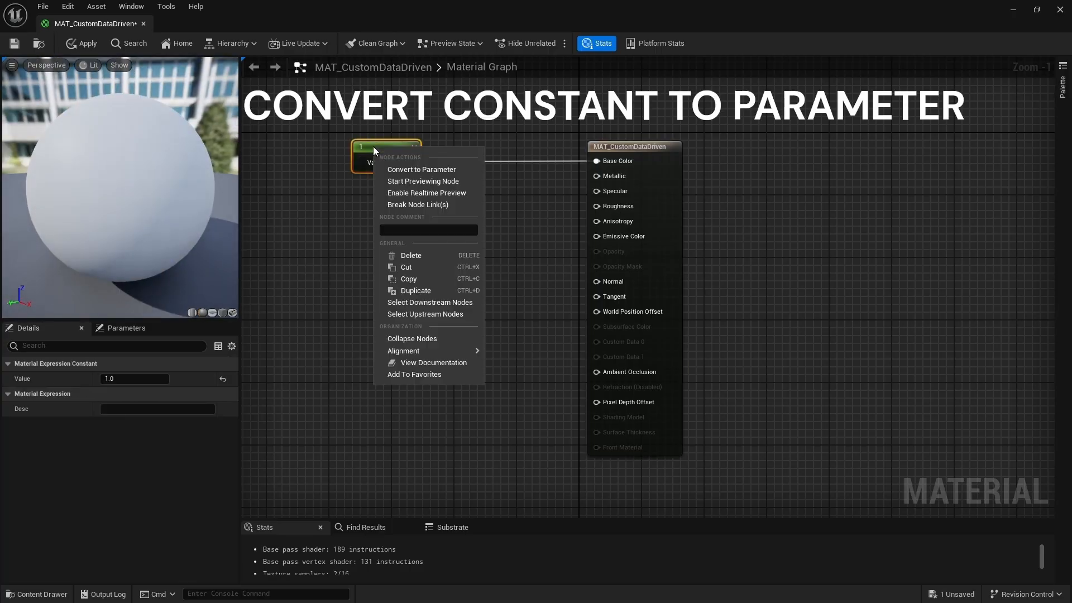
pyautogui.click(445, 169)
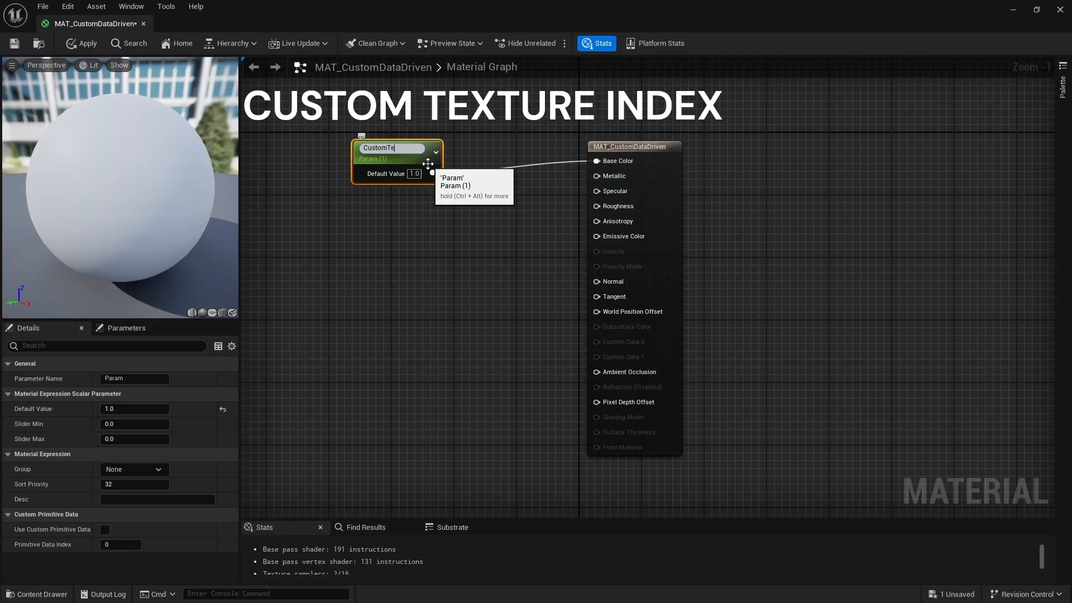
pyautogui.write('CustomTextureIndex')
pyautogui.press('Return')
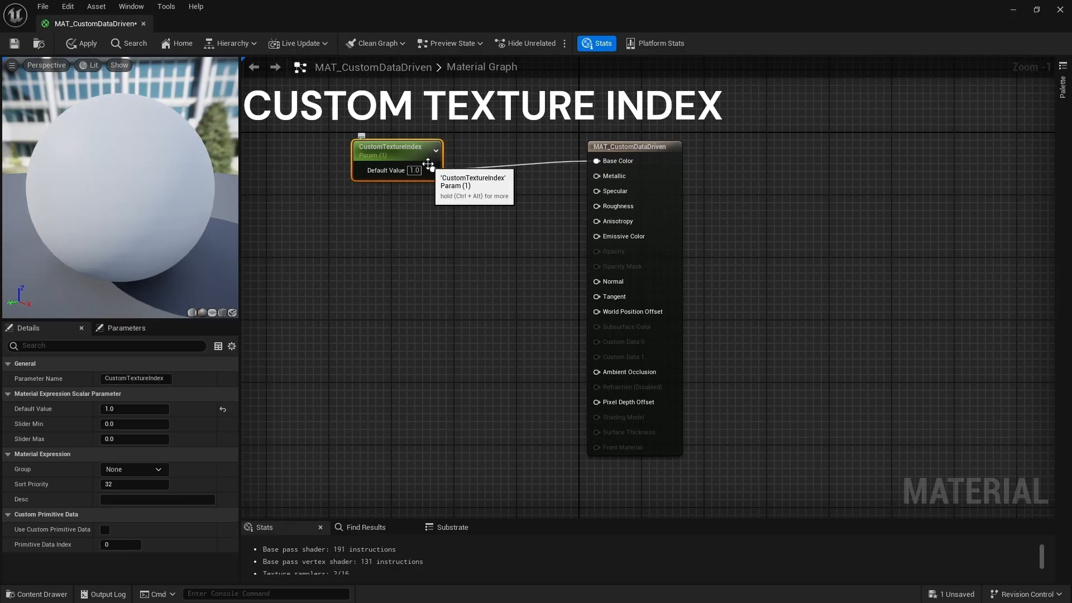
pyautogui.moveTo(428, 164); pyautogui.dragTo(398, 149)
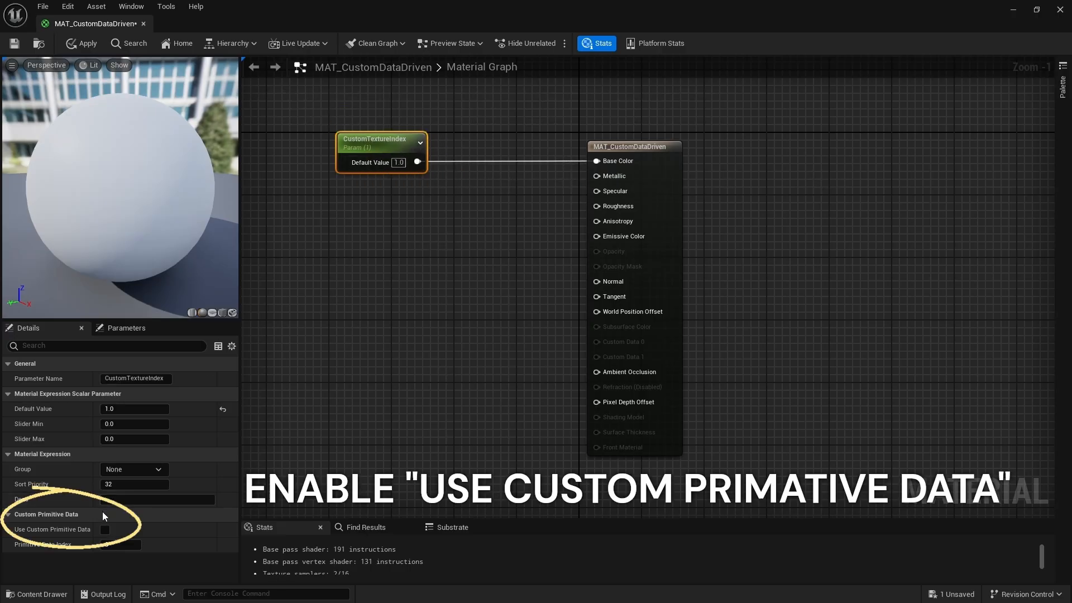
# Step: Enable Use Custom Primitive Data for the CustomTextureIndex parameter, save the material and reposition the node
pyautogui.moveTo(92, 530)
pyautogui.mouseDown()
pyautogui.moveTo(151, 530)
pyautogui.moveTo(104, 532)
pyautogui.mouseUp()
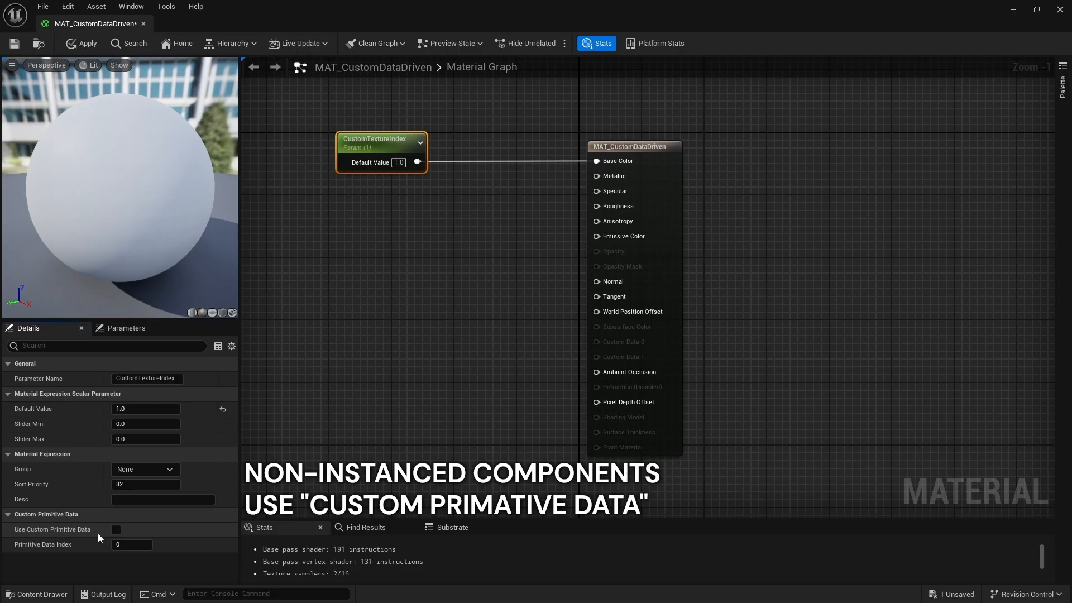
pyautogui.click(116, 529)
pyautogui.hotkey('ctrl', 's')
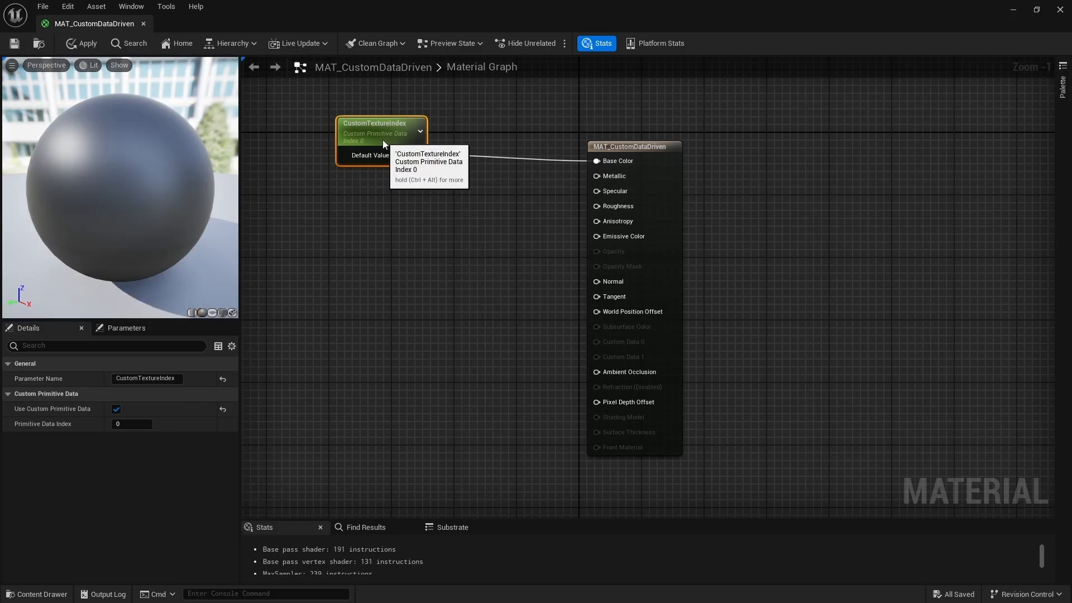
pyautogui.moveTo(383, 139); pyautogui.dragTo(383, 124)
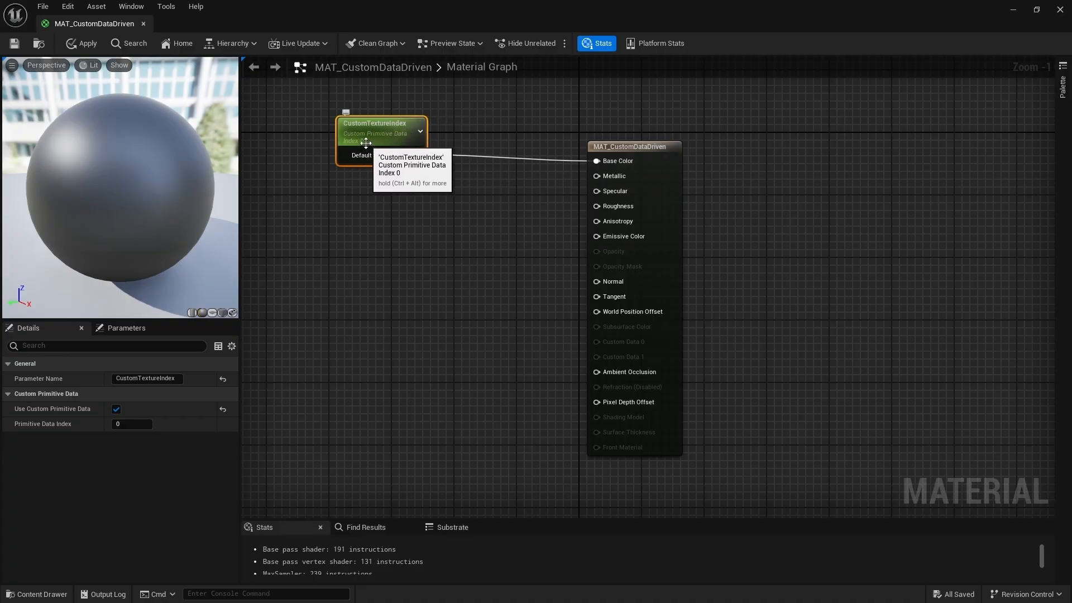
pyautogui.moveTo(400, 140); pyautogui.dragTo(392, 147)
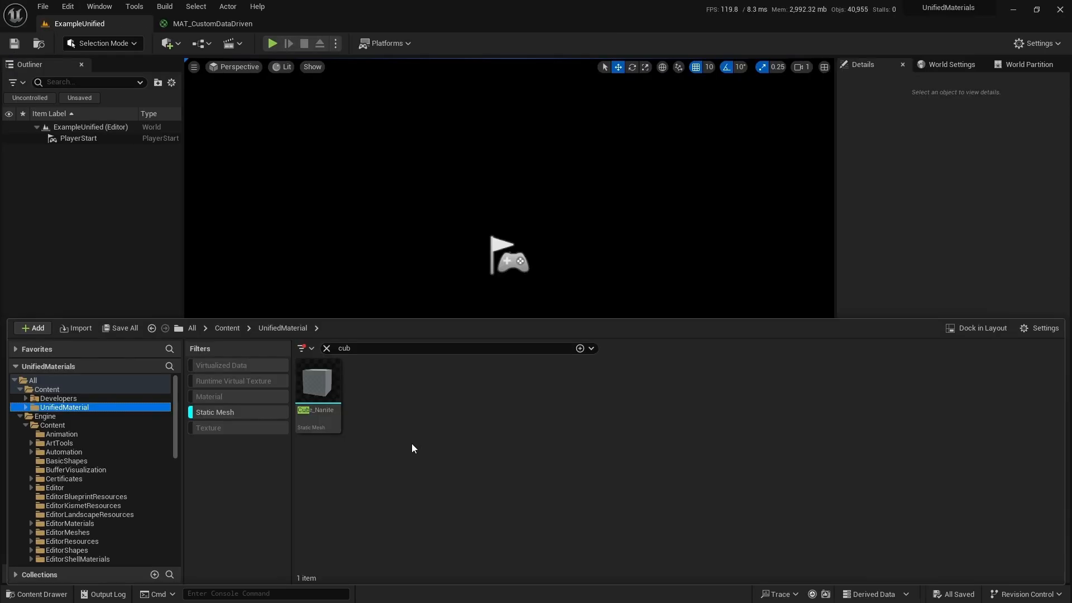
# Step: Open the Cube_Nanite static mesh, assign MAT_CustomDataDriven to its material slot and save the mesh
pyautogui.click(326, 406)
pyautogui.doubleClick(326, 407)
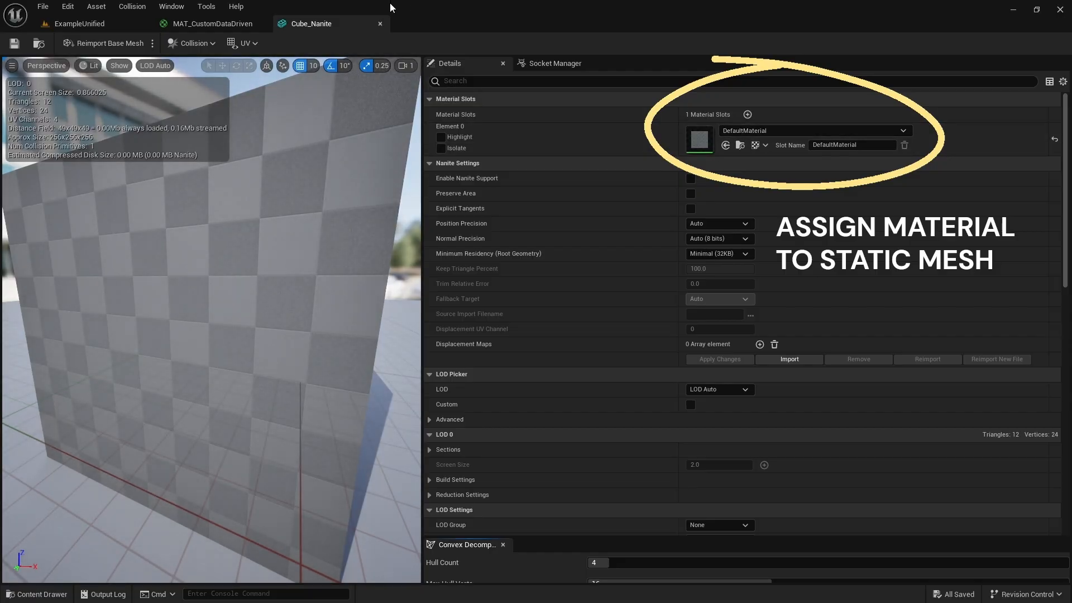
pyautogui.click(190, 25)
pyautogui.click(36, 594)
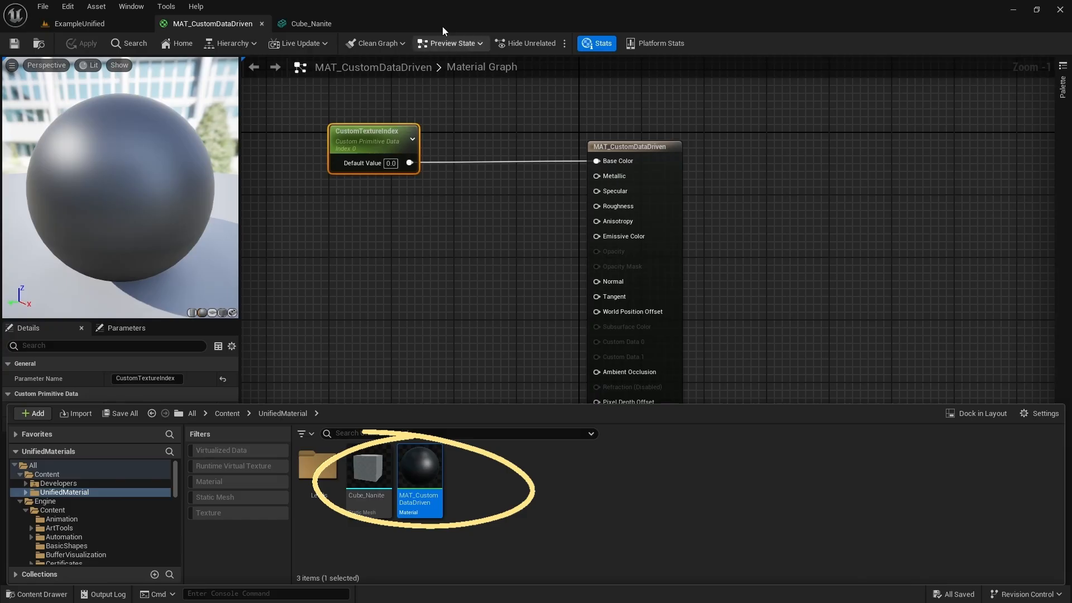
pyautogui.click(347, 23)
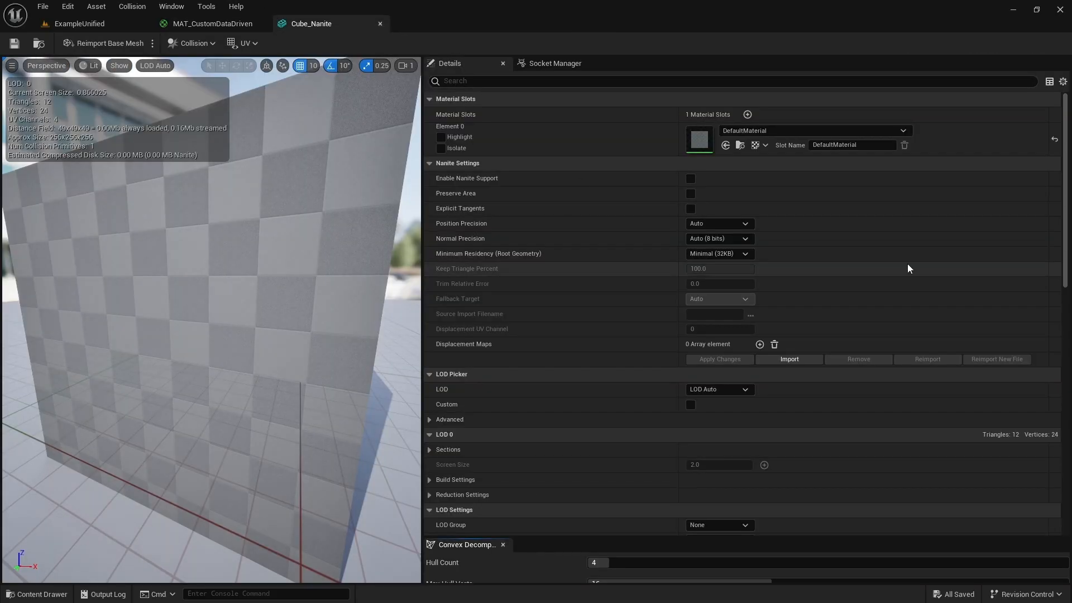
pyautogui.click(726, 146)
pyautogui.click(14, 43)
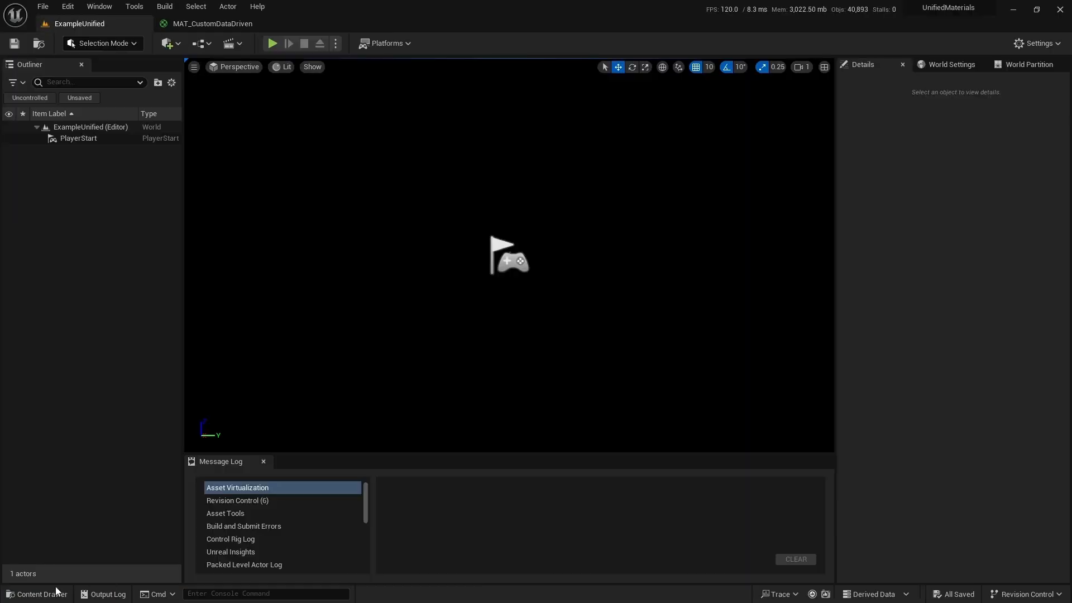
pyautogui.click(34, 594)
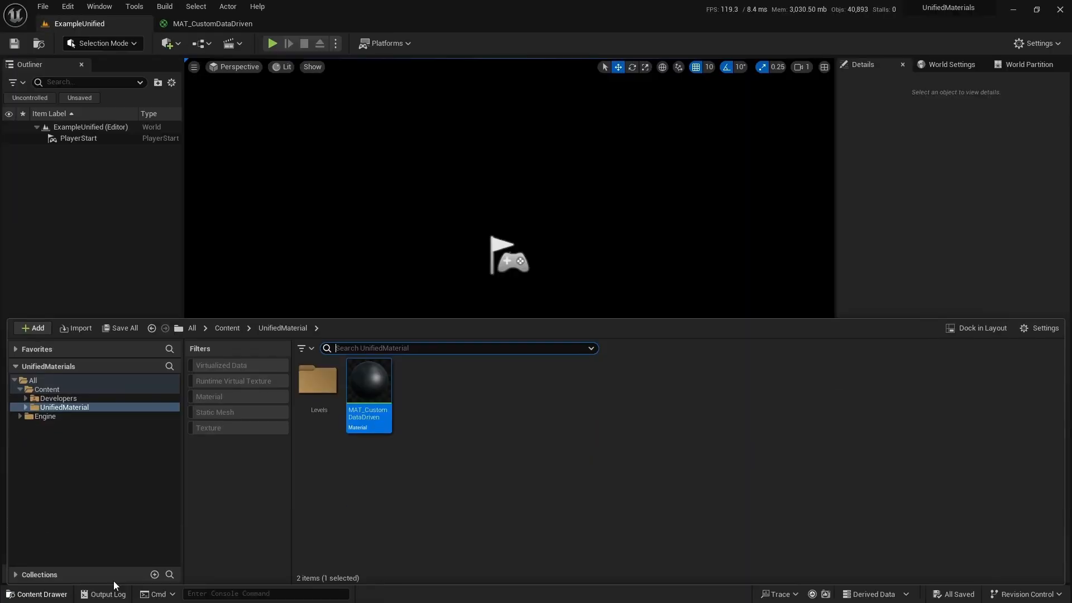
pyautogui.click(79, 414)
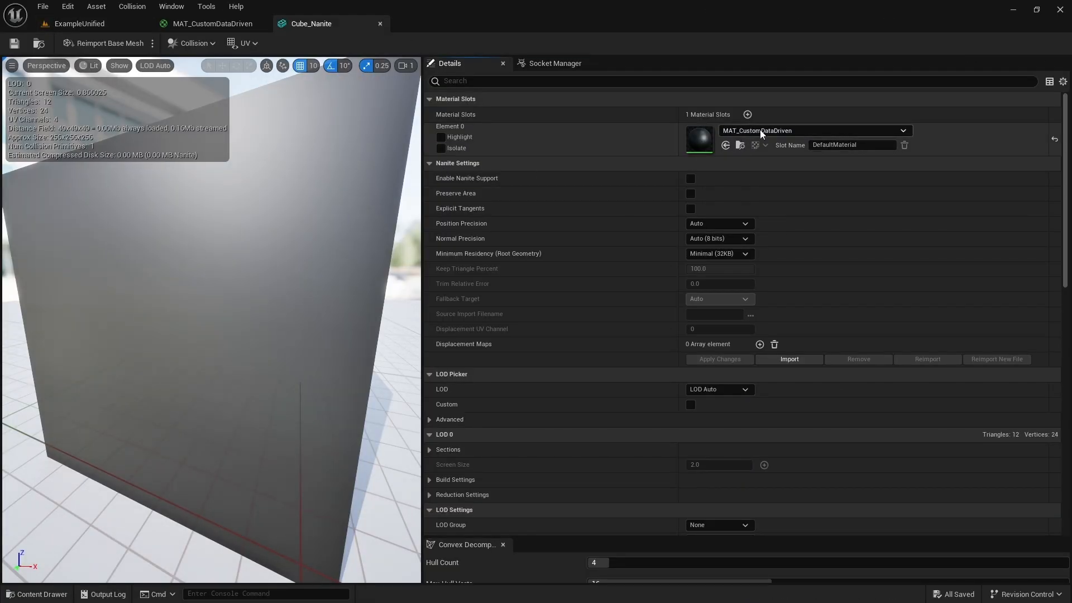
# Step: Switch Use Custom Primitive Data off and back on for the CustomTextureIndex parameter in MAT_CustomDataDriven
pyautogui.click(229, 28)
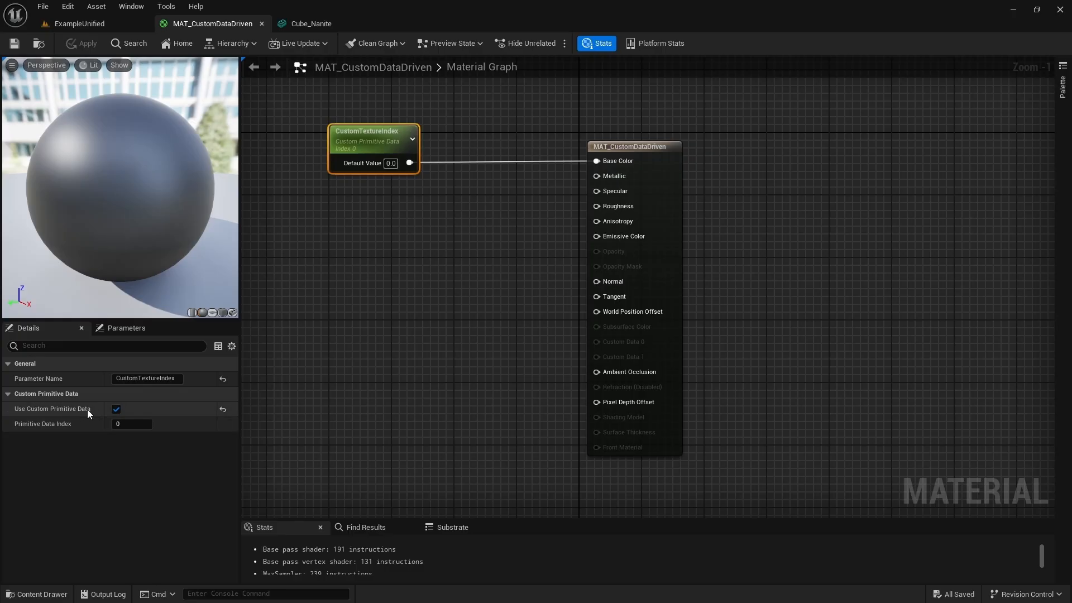
pyautogui.click(116, 409)
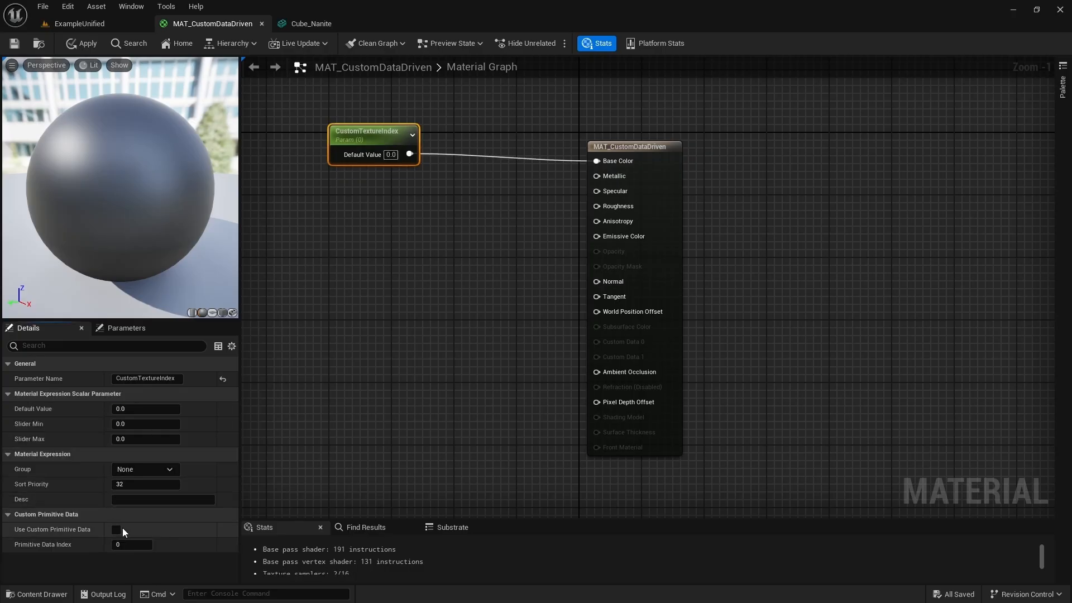
pyautogui.click(116, 528)
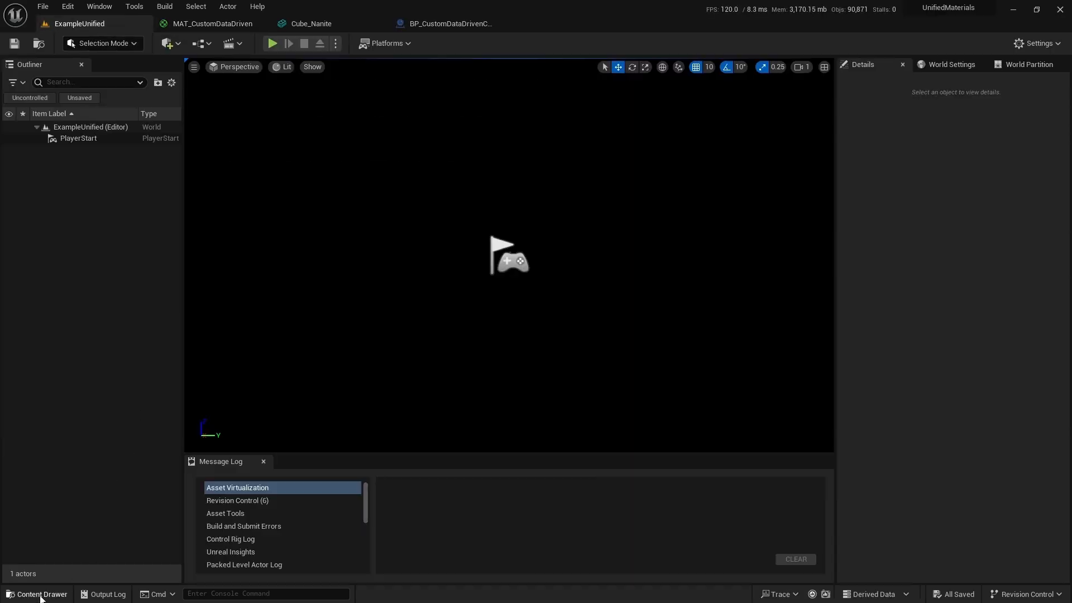
# Step: Place the Cube_Nanite mesh in the ExampleUnified level and move it to location 170, 360, 0
pyautogui.click(40, 595)
pyautogui.moveTo(413, 392); pyautogui.dragTo(600, 253)
pyautogui.press('f')
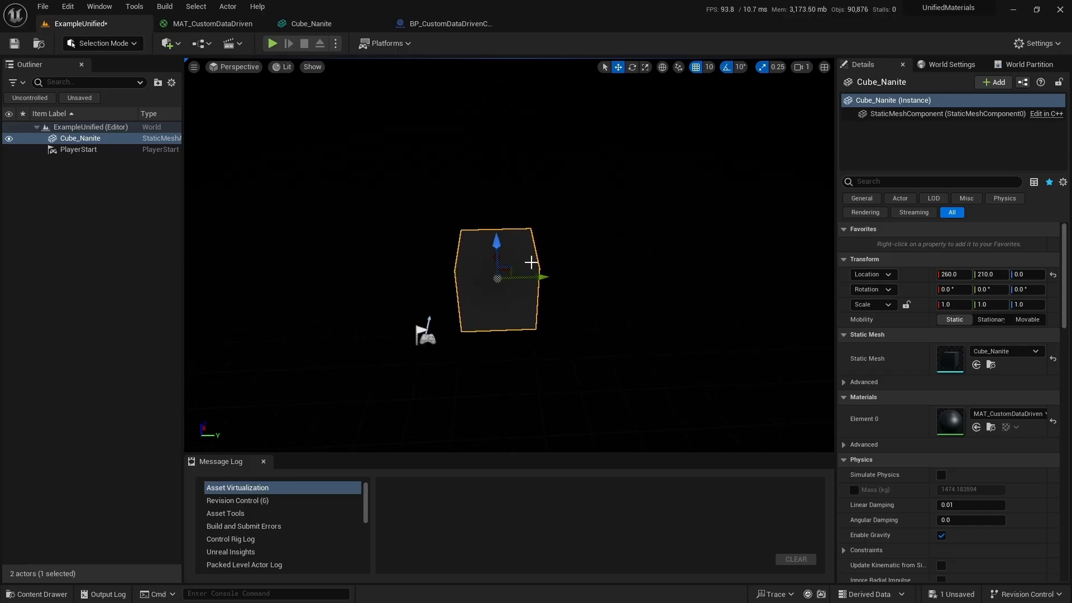
pyautogui.moveTo(505, 270); pyautogui.dragTo(551, 286)
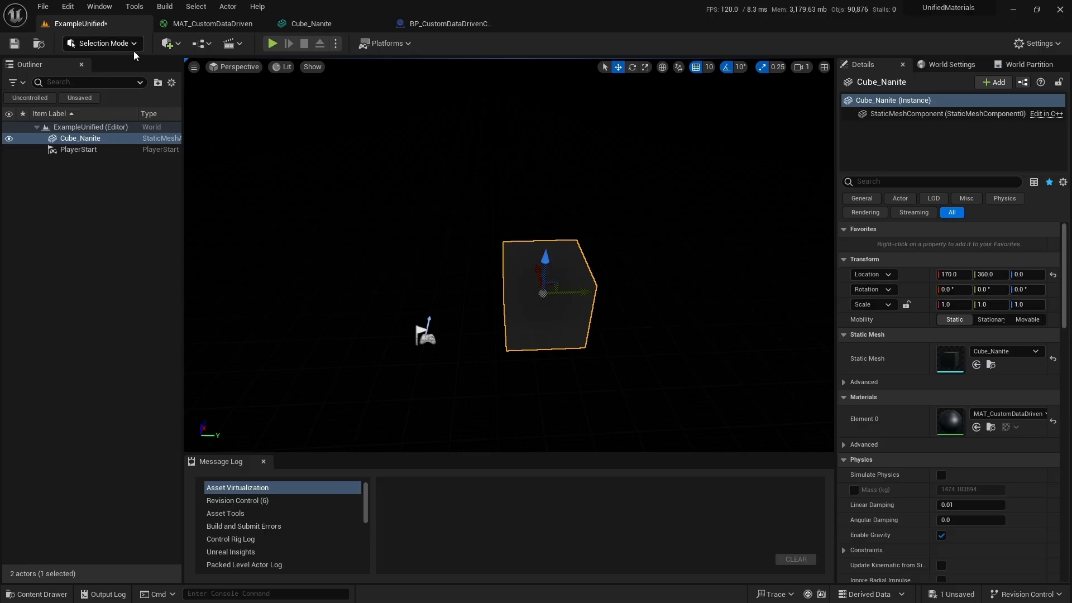
pyautogui.click(200, 43)
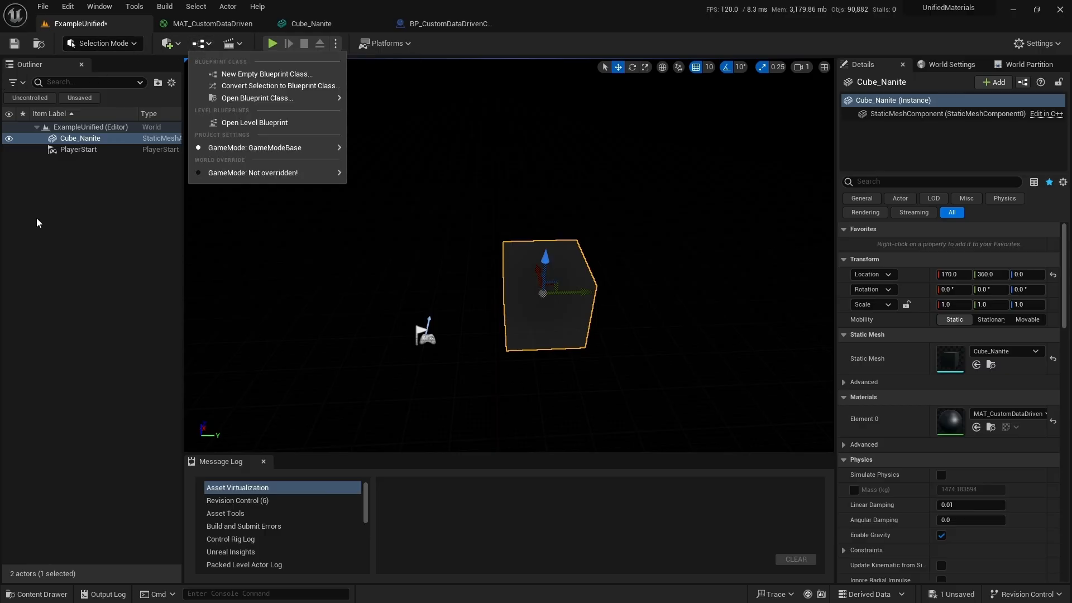
pyautogui.click(310, 23)
pyautogui.click(449, 23)
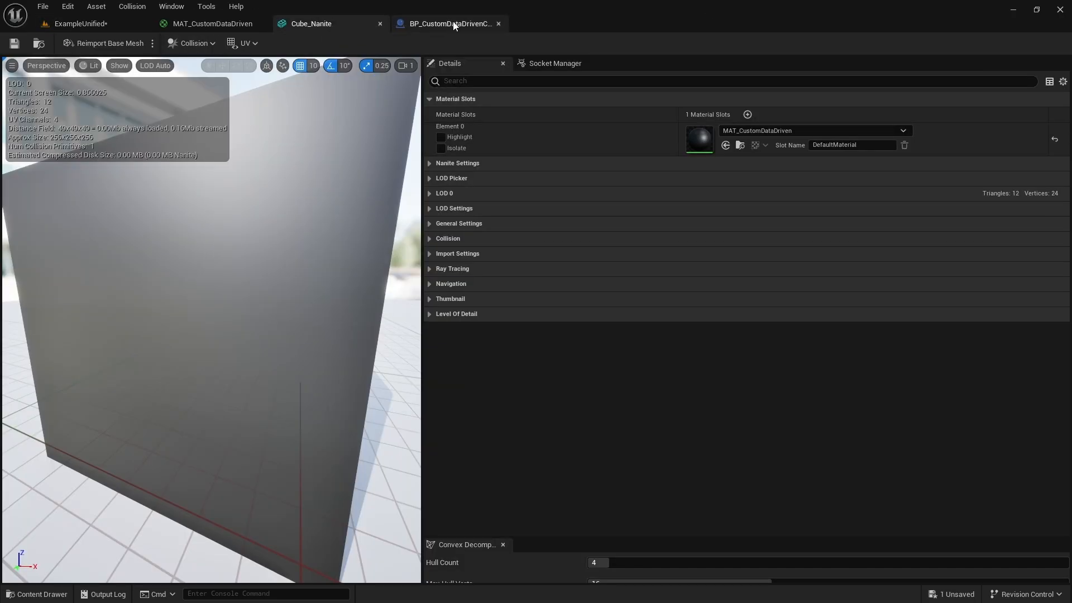
pyautogui.click(313, 24)
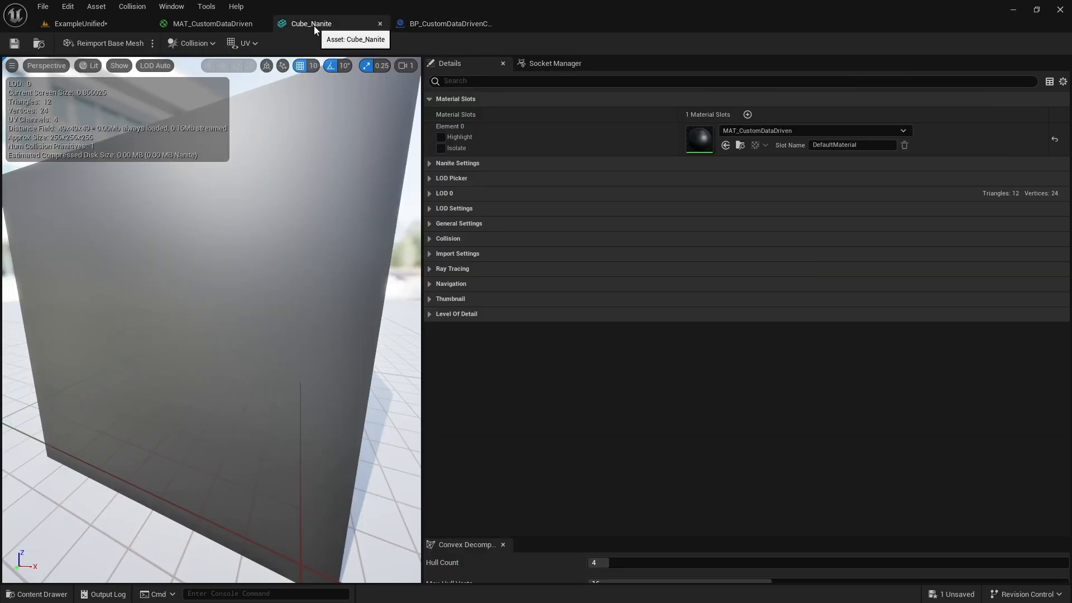
# Step: Connect CustomTextureIndex to the Emissive Color of MAT_CustomDataDriven as well and apply the material changes
pyautogui.click(201, 23)
pyautogui.moveTo(408, 163); pyautogui.dragTo(596, 237)
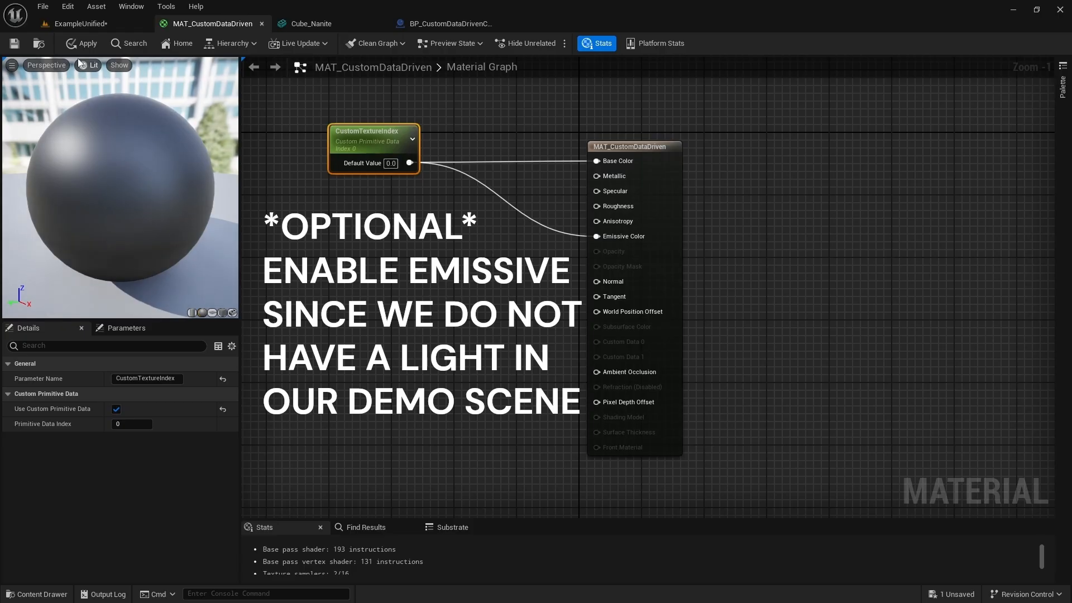
pyautogui.click(73, 43)
# Step: In the ExampleUnified level, select Cube_Nanite's StaticMeshComponent and add the CustomTextureIndex entry to its Custom Primitive Data Defaults
pyautogui.click(81, 24)
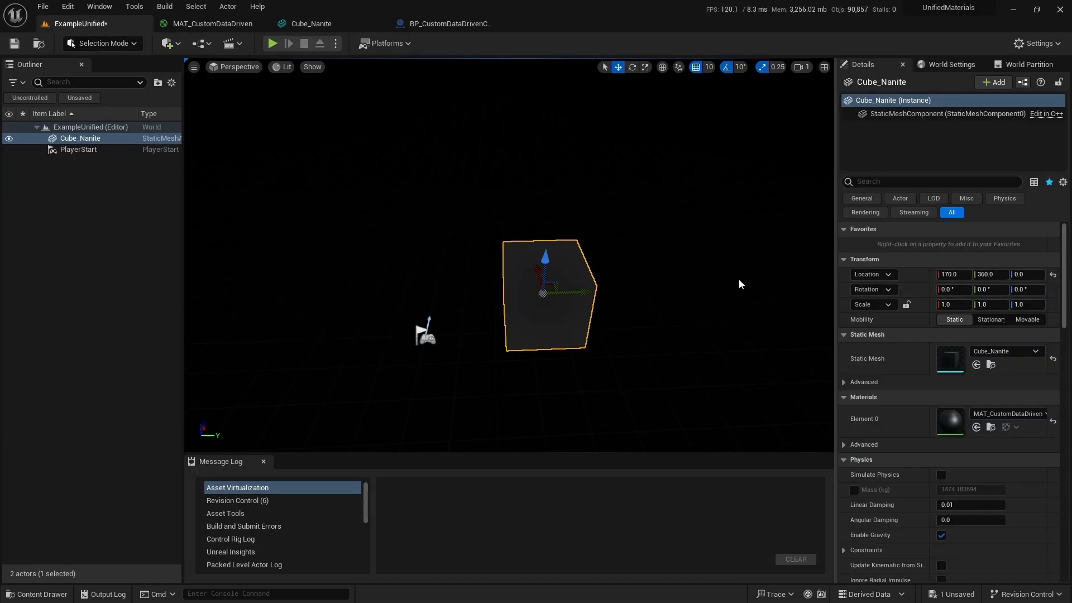
pyautogui.click(927, 114)
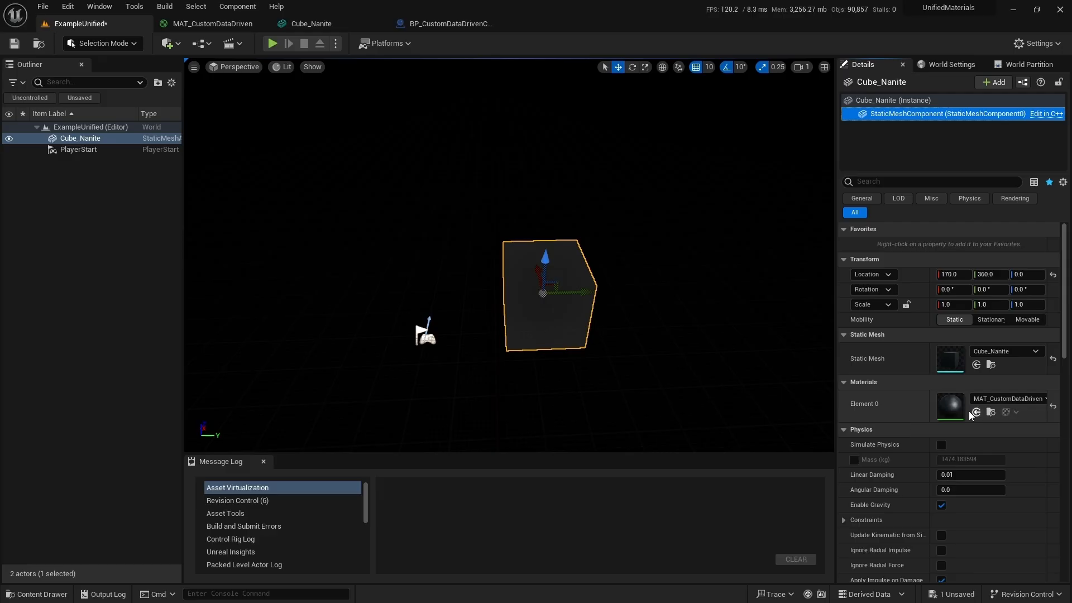
pyautogui.click(844, 429)
pyautogui.click(844, 445)
pyautogui.click(843, 460)
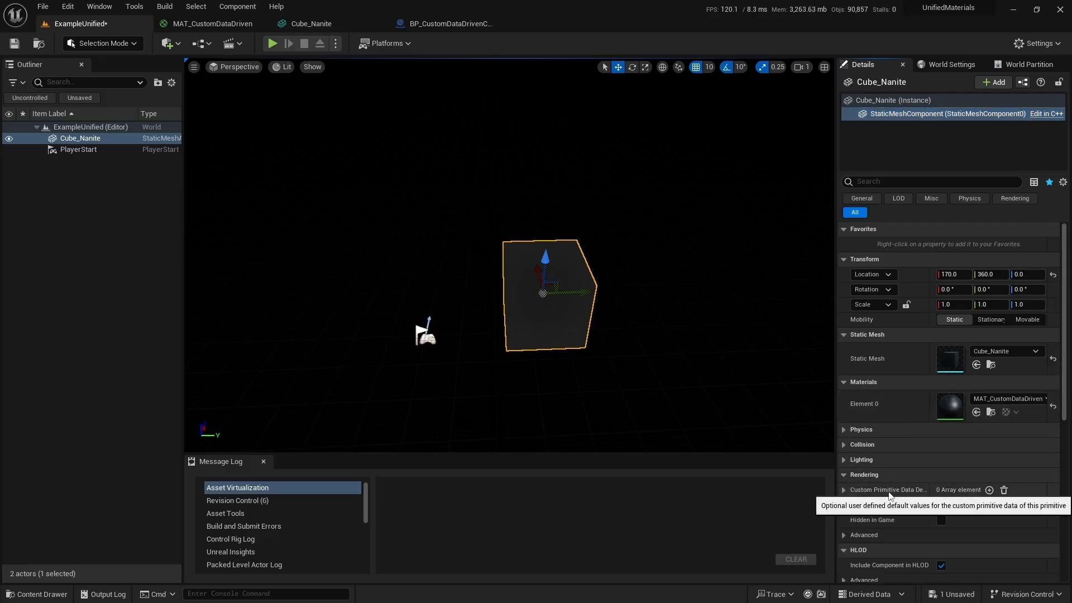
pyautogui.moveTo(931, 495); pyautogui.dragTo(959, 495)
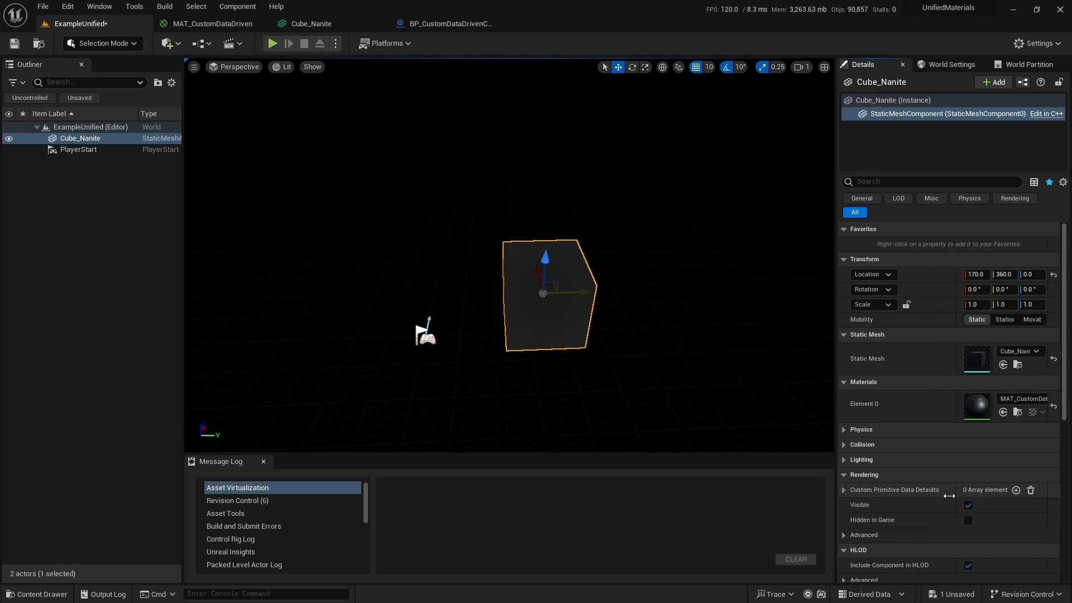
pyautogui.click(845, 490)
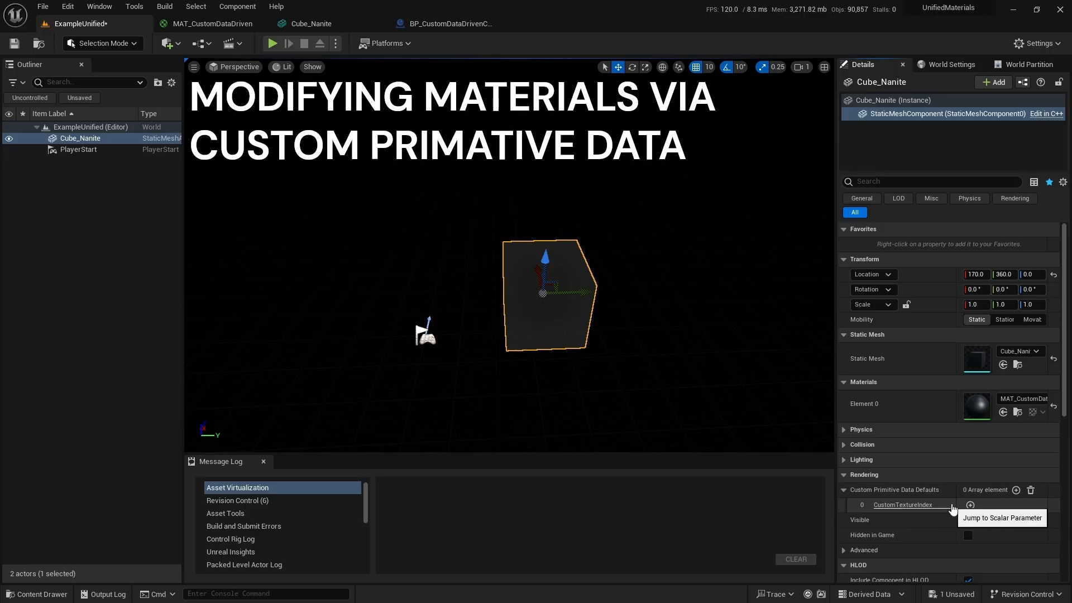
pyautogui.click(970, 505)
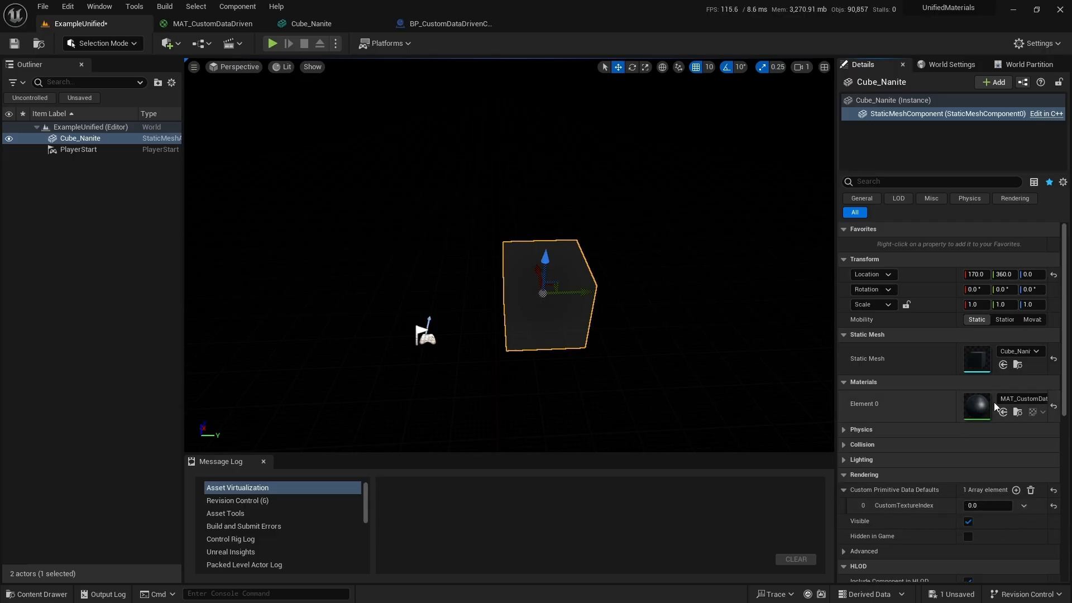
# Step: Set the CustomTextureIndex custom primitive data default of the cube's static mesh component to 1
pyautogui.moveTo(835, 397); pyautogui.dragTo(717, 397)
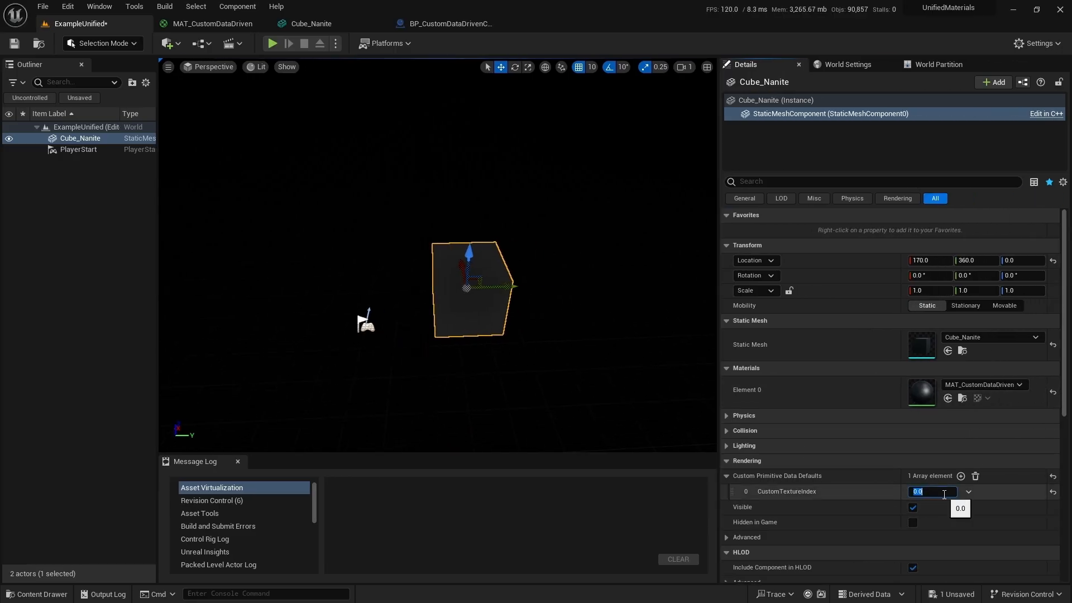
pyautogui.write('1')
pyautogui.press('Return')
# Step: Duplicate the cube's static mesh component twice, placing one copy on each side at about Y -590 and Y 580
pyautogui.keyDown('alt'); pyautogui.moveTo(520, 284); pyautogui.dragTo(640, 301); pyautogui.keyUp('alt')
pyautogui.hotkey('ctrl', 'c')
pyautogui.hotkey('ctrl', 'v')
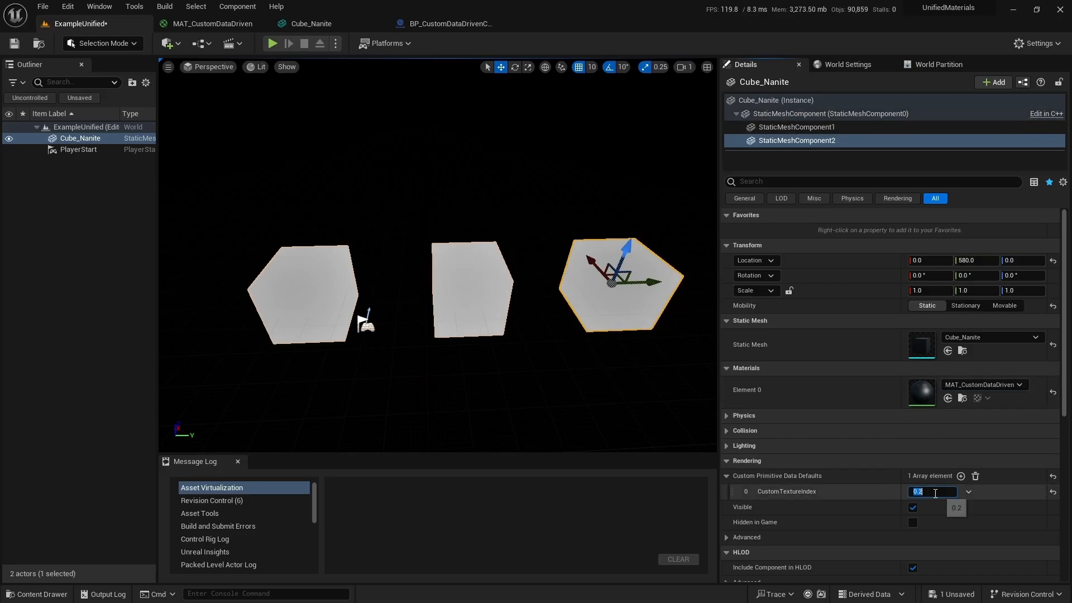
# Step: Select StaticMeshComponent1, the duplicate at Y -590, and set its CustomTextureIndex to 0
pyautogui.click(821, 130)
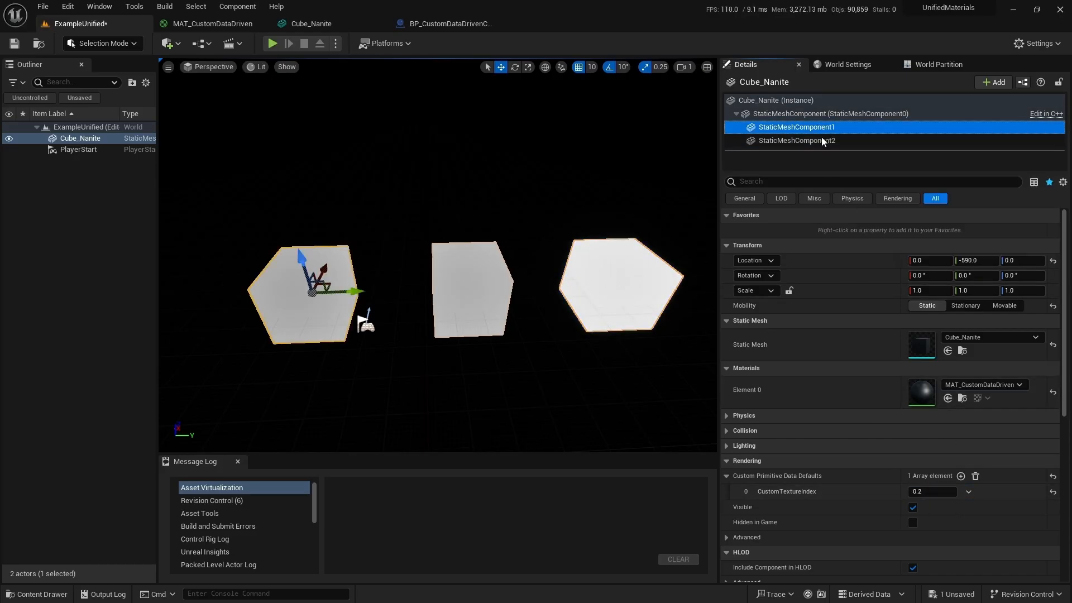
pyautogui.click(937, 495)
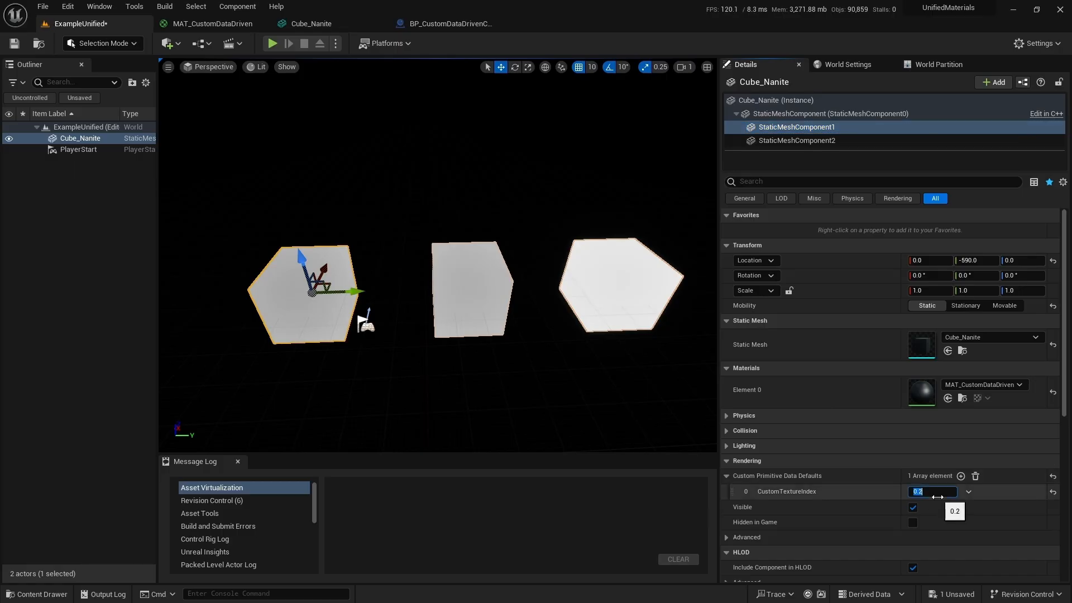
pyautogui.write('0')
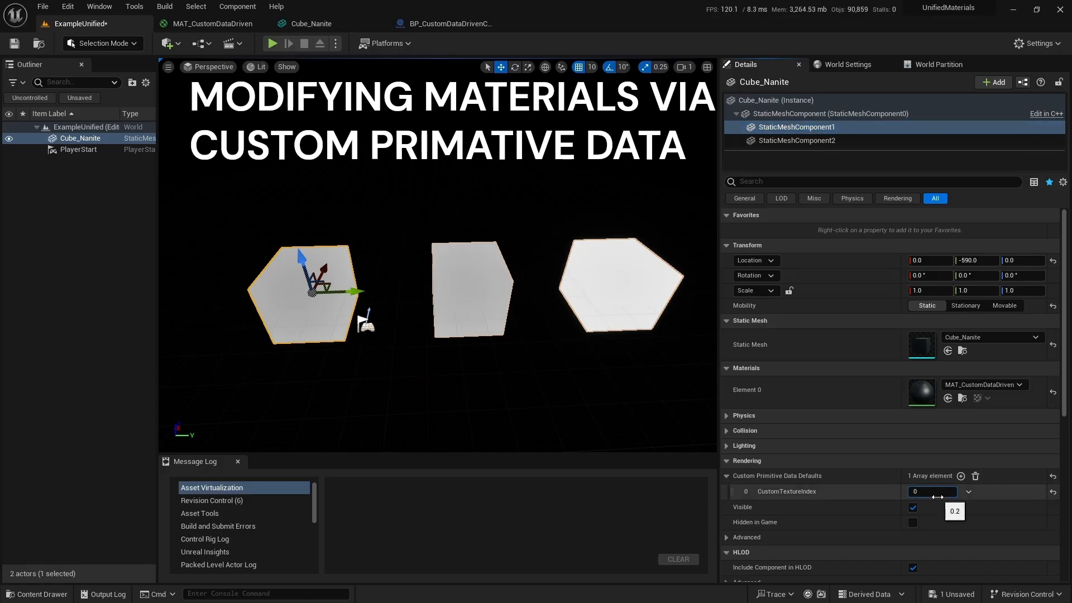
pyautogui.press('Return')
# Step: Deselect the actor and inspect the three differently shaded cubes in a full-screen immersive viewport
pyautogui.click(66, 160)
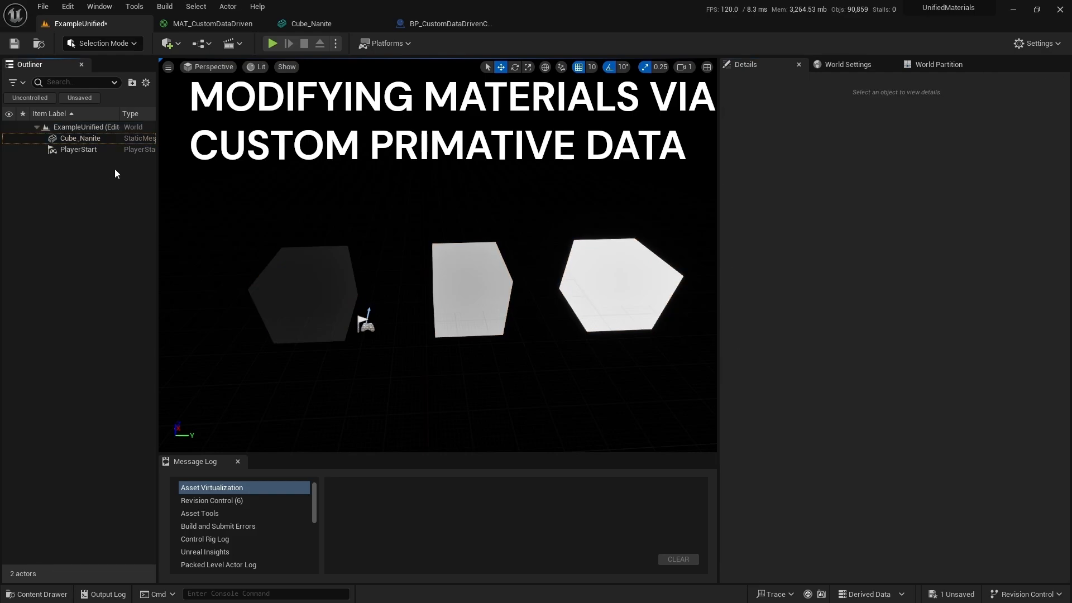
pyautogui.moveTo(518, 233); pyautogui.dragTo(505, 235, button='right')
pyautogui.press('F11')
pyautogui.click(7, 10)
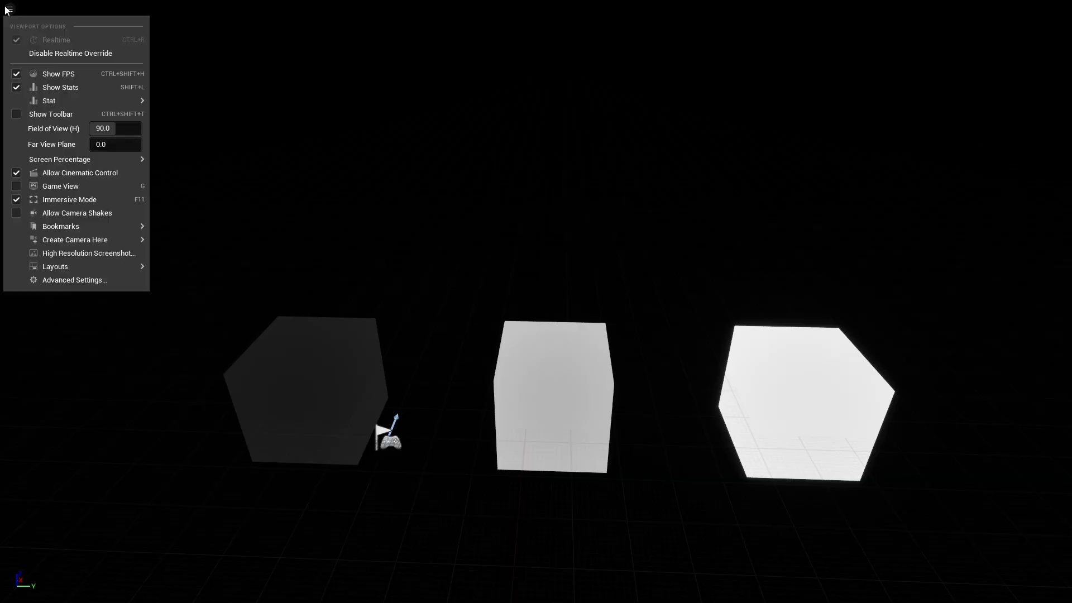
pyautogui.click(419, 228)
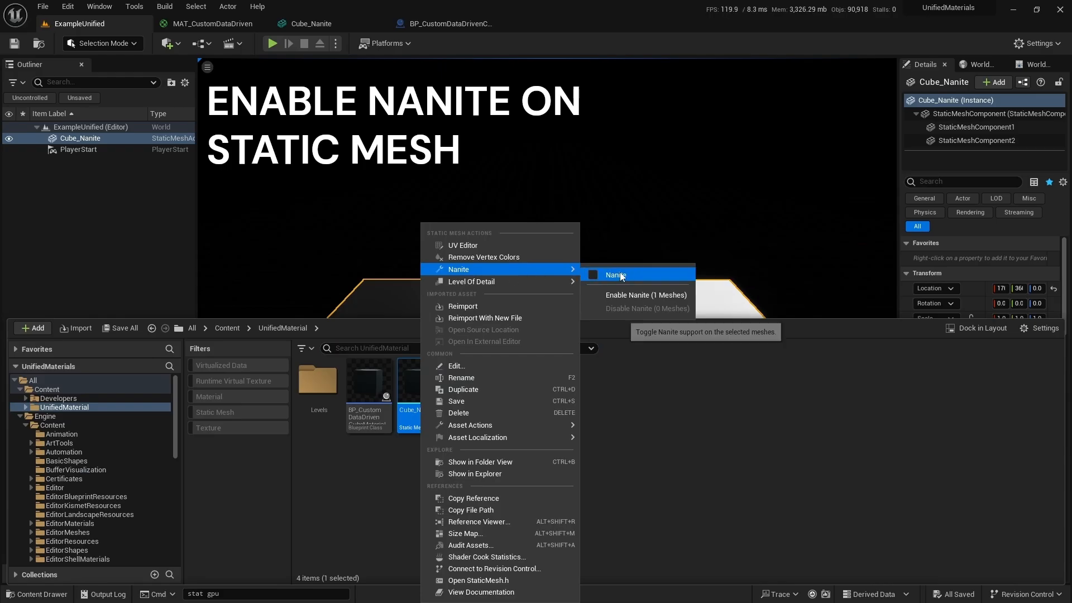
# Step: Enable Nanite support on the Cube_Nanite static mesh and save all modified assets
pyautogui.click(610, 273)
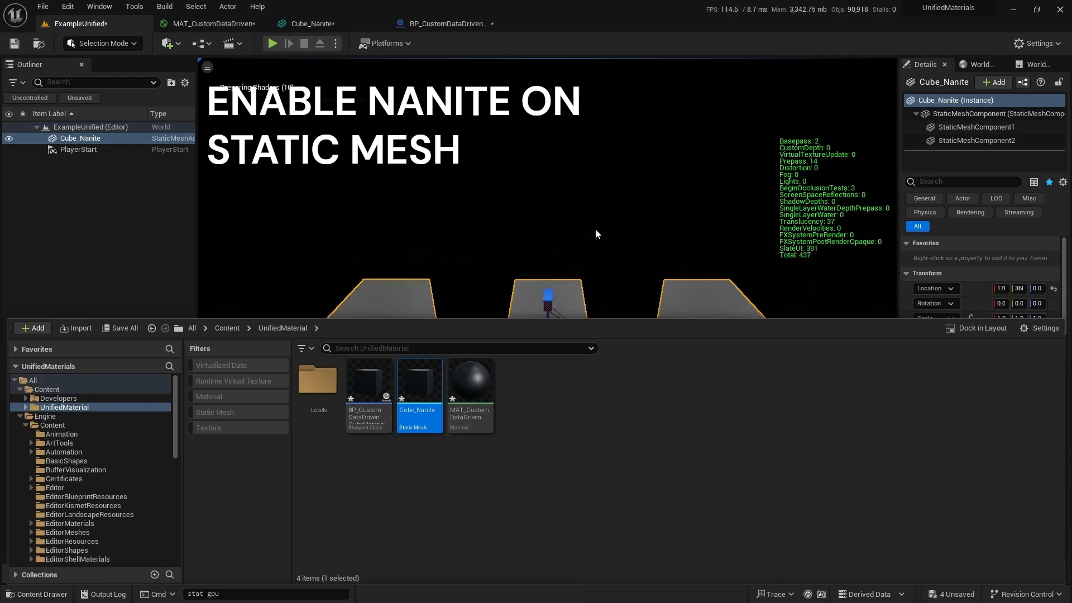
pyautogui.click(37, 7)
pyautogui.click(76, 152)
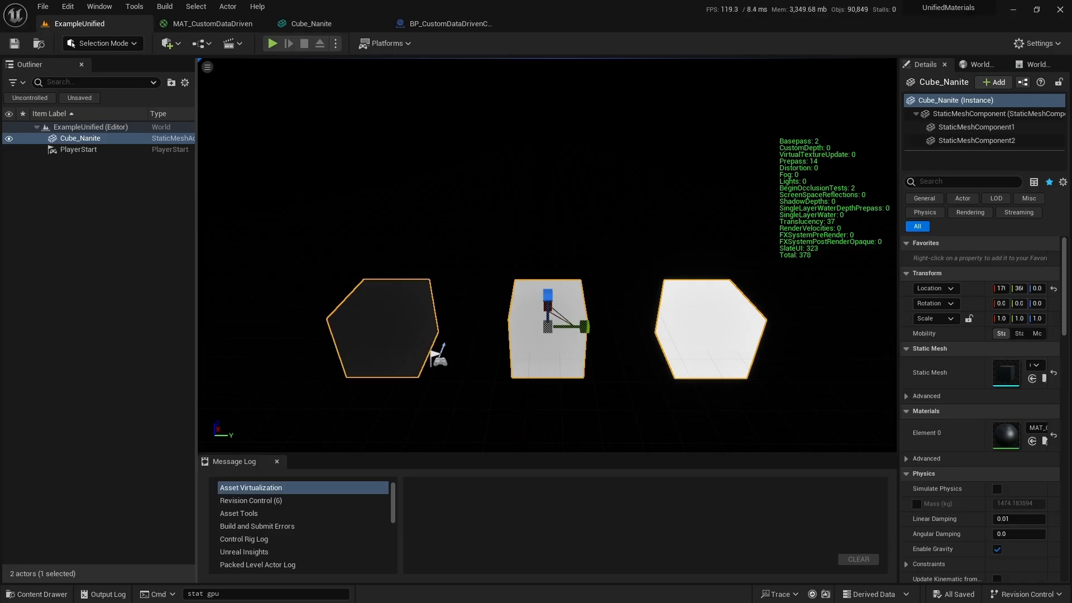
# Step: Deselect the cubes and inspect them in the viewport's Nanite Triangles visualization
pyautogui.click(668, 203)
pyautogui.moveTo(668, 203); pyautogui.dragTo(667, 203, button='right')
pyautogui.click(294, 66)
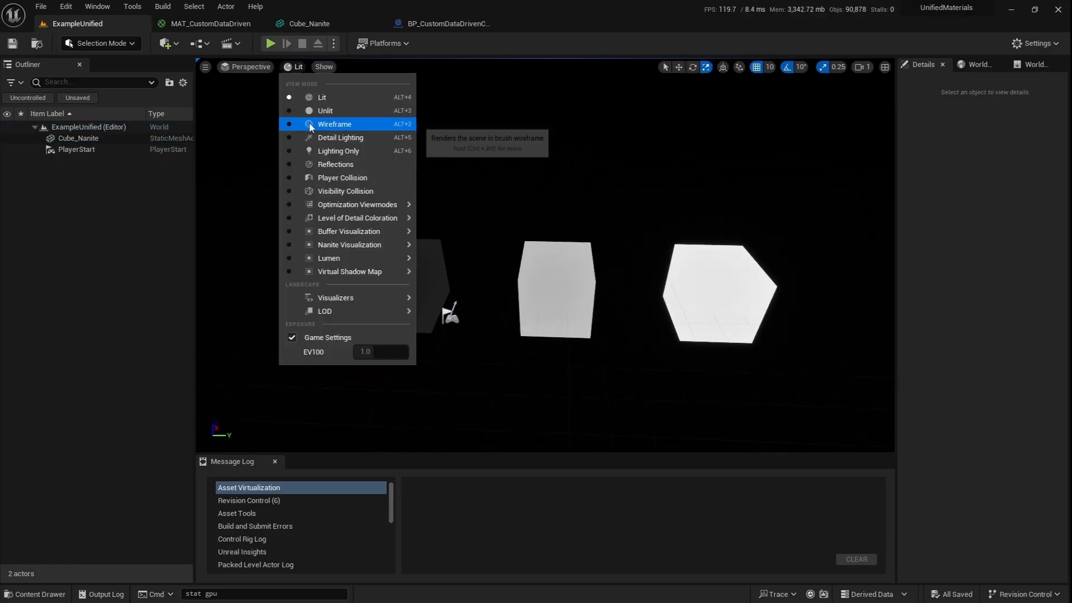
pyautogui.moveTo(343, 246)
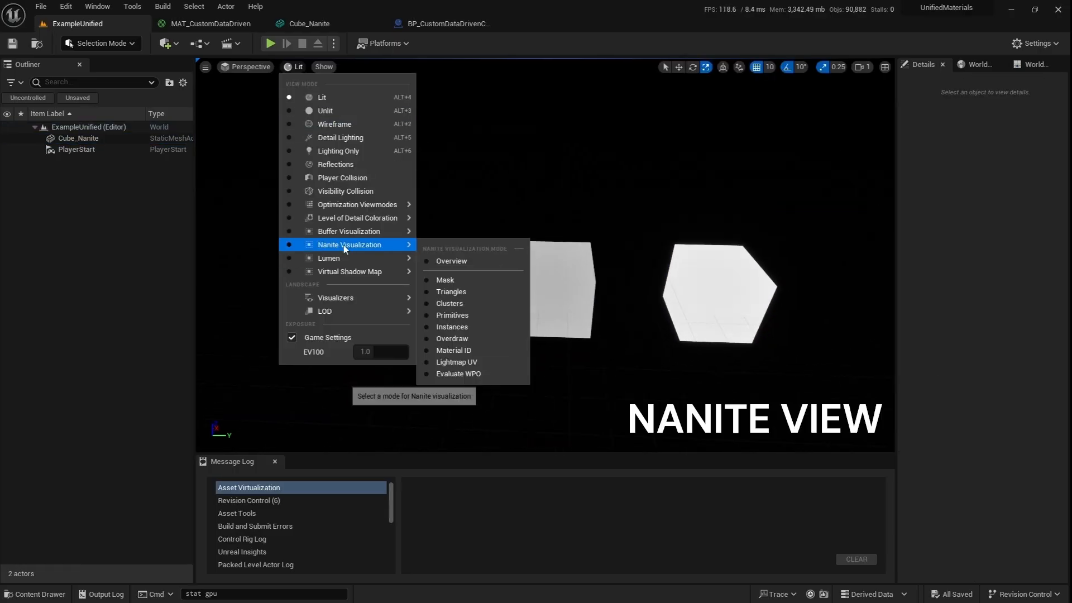
pyautogui.click(454, 291)
pyautogui.click(312, 69)
pyautogui.moveTo(343, 247)
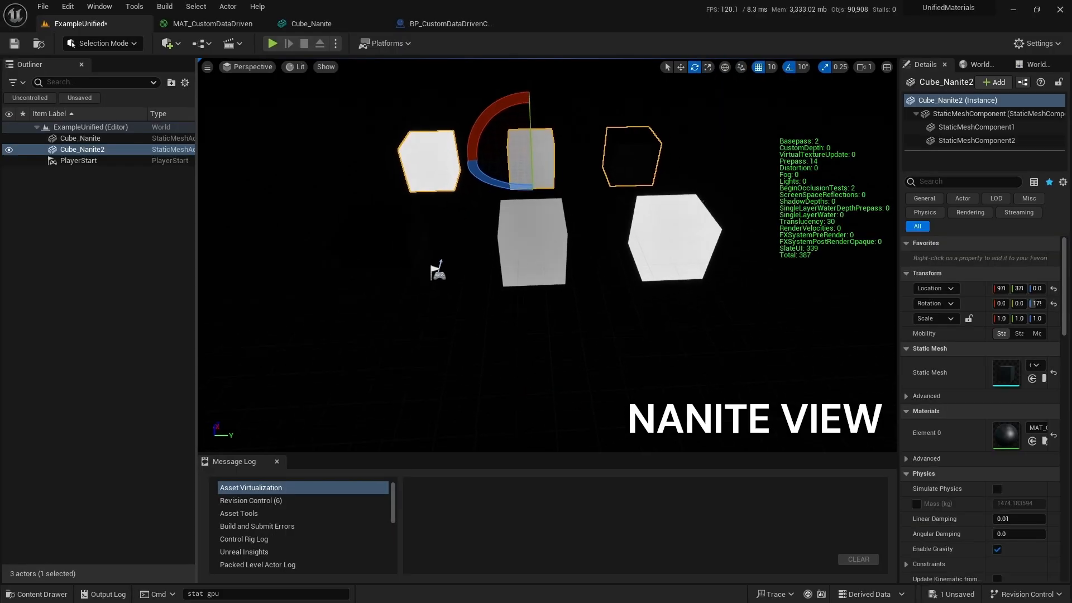
# Step: Select Cube_Nanite and Cube_Nanite2 together and place copies of the pair on both sides along the Y axis
pyautogui.scroll(-5, 668, 255)
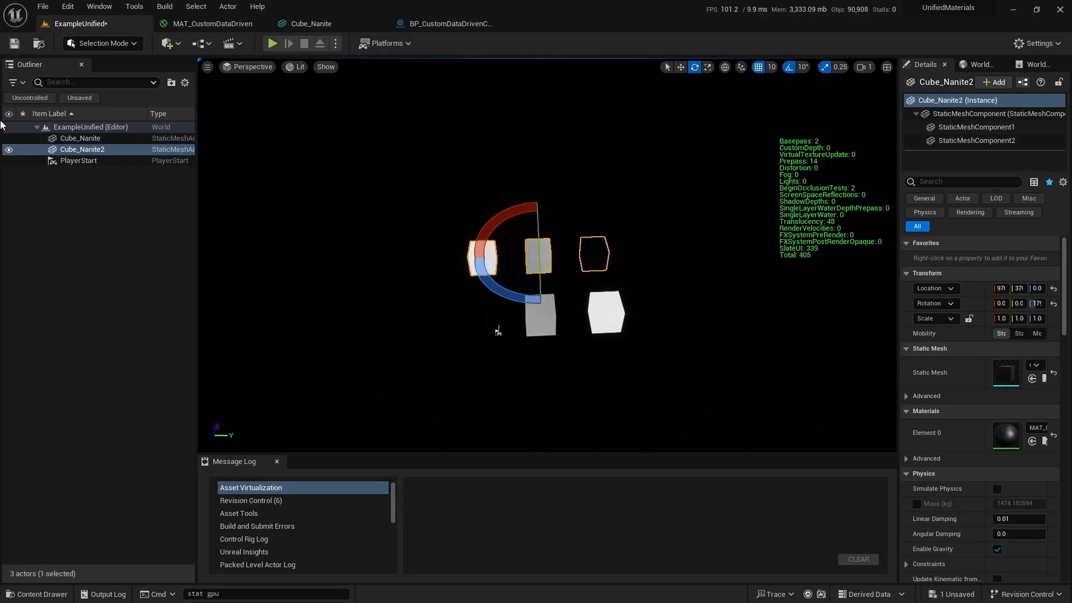
pyautogui.keyDown('ctrl'); pyautogui.click(76, 138); pyautogui.keyUp('ctrl')
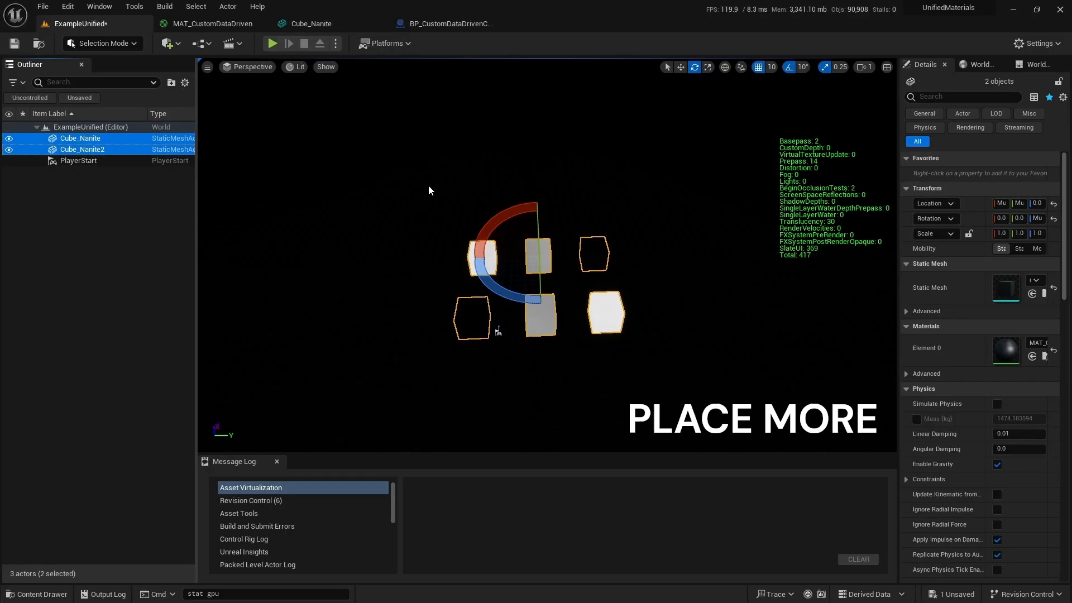
pyautogui.press('w')
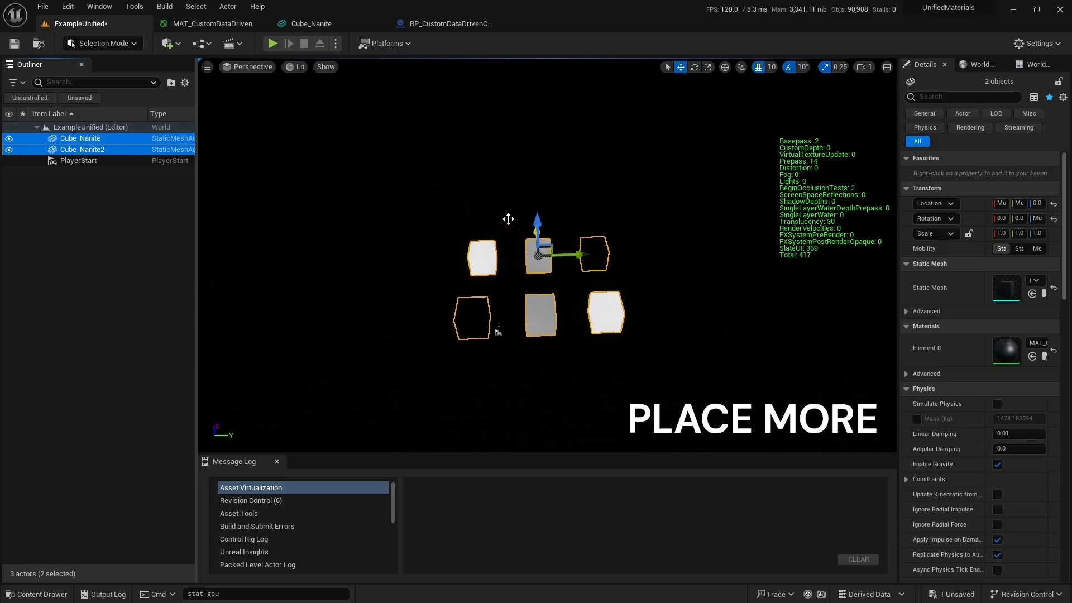
pyautogui.hotkey('ctrl', 'd')
pyautogui.moveTo(582, 255); pyautogui.dragTo(404, 258)
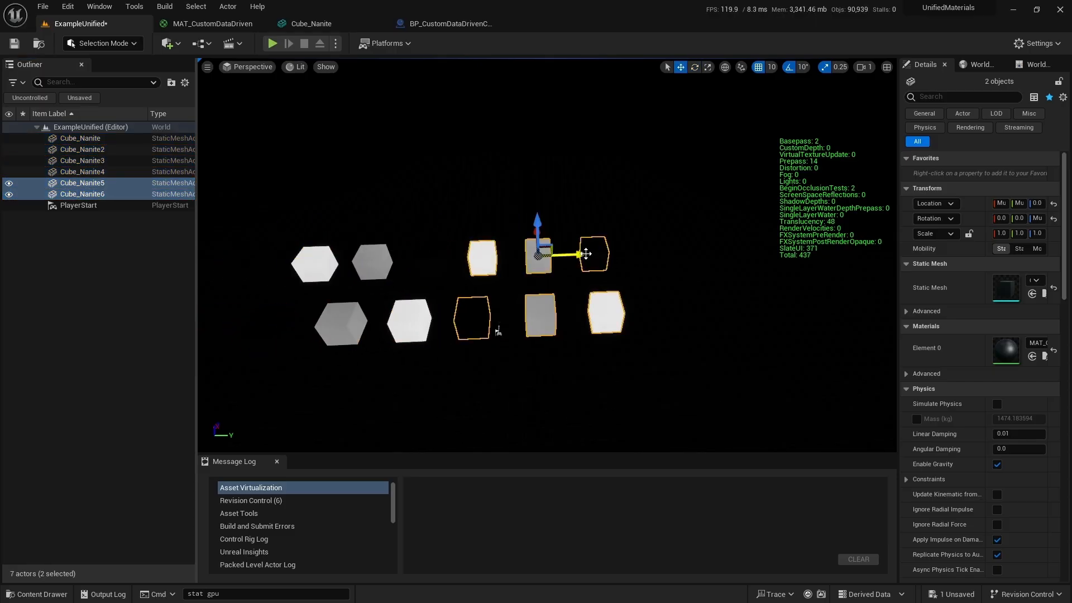
pyautogui.keyDown('alt'); pyautogui.moveTo(586, 254); pyautogui.dragTo(748, 254); pyautogui.keyUp('alt')
# Step: Place three more copies of the two cube groups behind the existing ones, at the centre and on both sides
pyautogui.keyDown('alt'); pyautogui.moveTo(529, 236); pyautogui.dragTo(592, 187); pyautogui.keyUp('alt')
pyautogui.moveTo(580, 255); pyautogui.dragTo(668, 167)
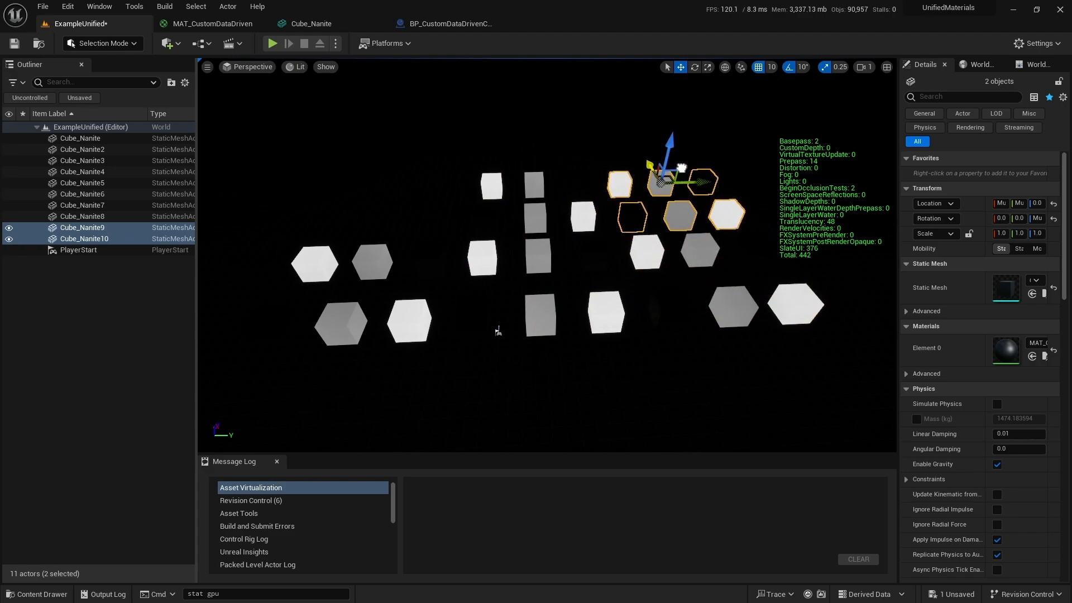
pyautogui.hotkey('ctrl', 'v')
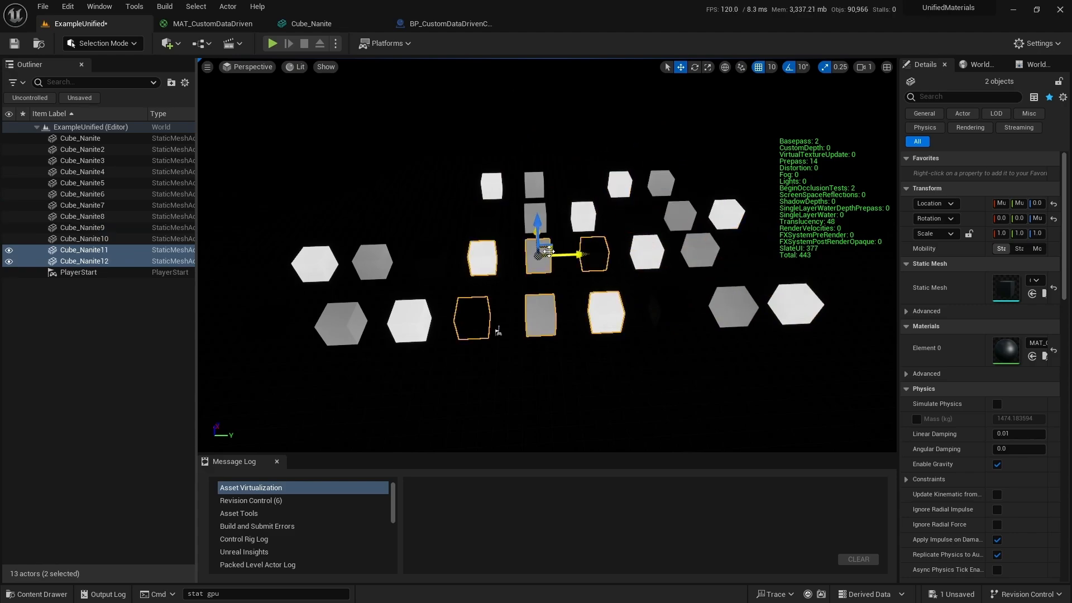
pyautogui.keyDown('alt'); pyautogui.moveTo(549, 252); pyautogui.dragTo(448, 212); pyautogui.keyUp('alt')
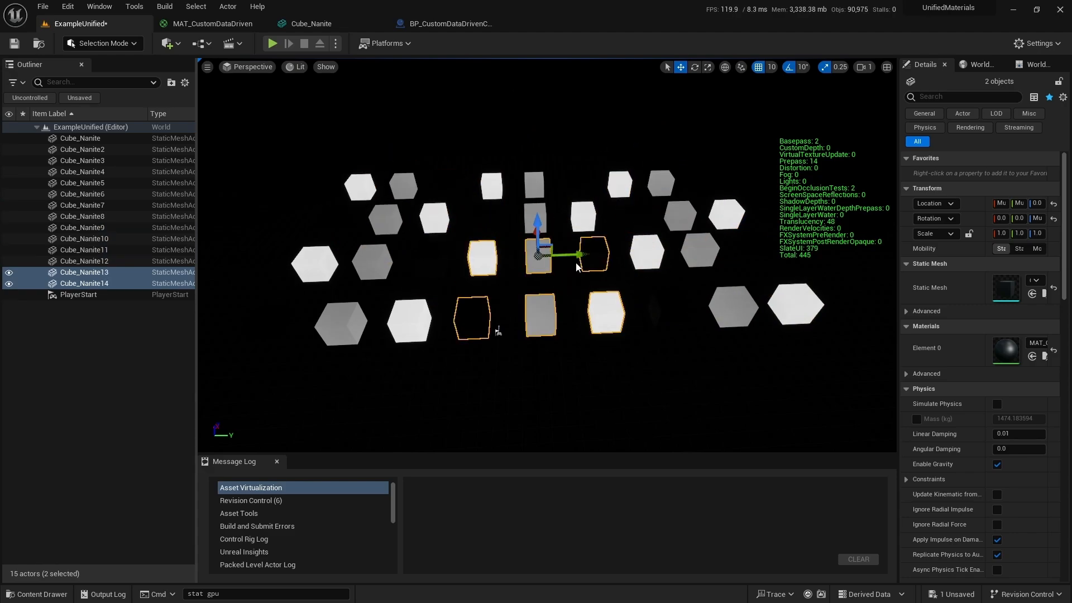
# Step: Paste and position further copies of the two cube groups at the far end of the grid, behind the previous rows
pyautogui.moveTo(548, 247); pyautogui.dragTo(434, 136)
pyautogui.hotkey('ctrl', 'v')
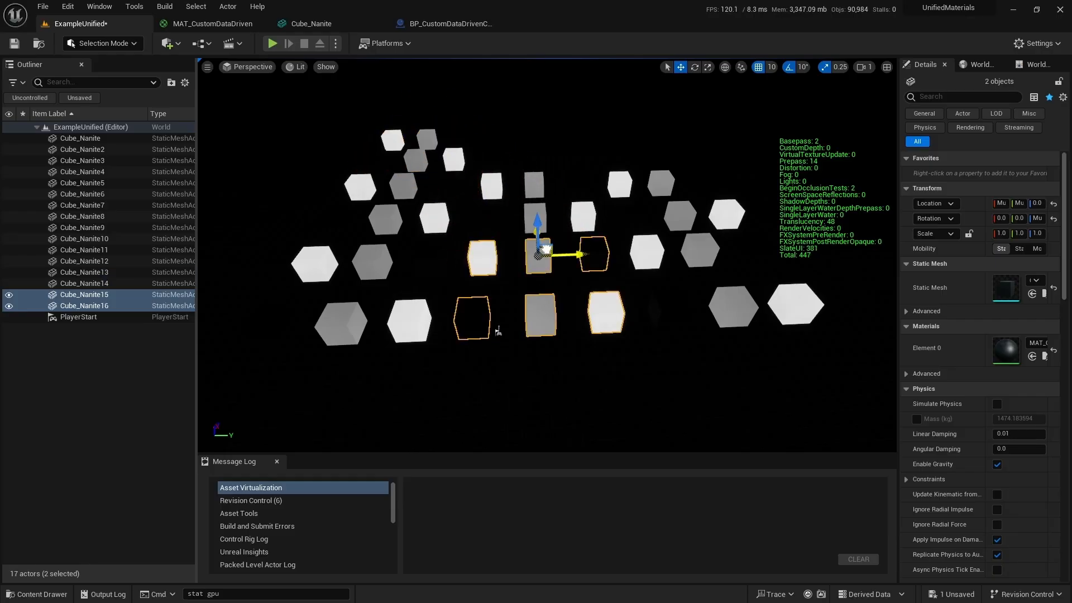
pyautogui.moveTo(544, 250); pyautogui.dragTo(534, 134)
pyautogui.hotkey('ctrl', 'v')
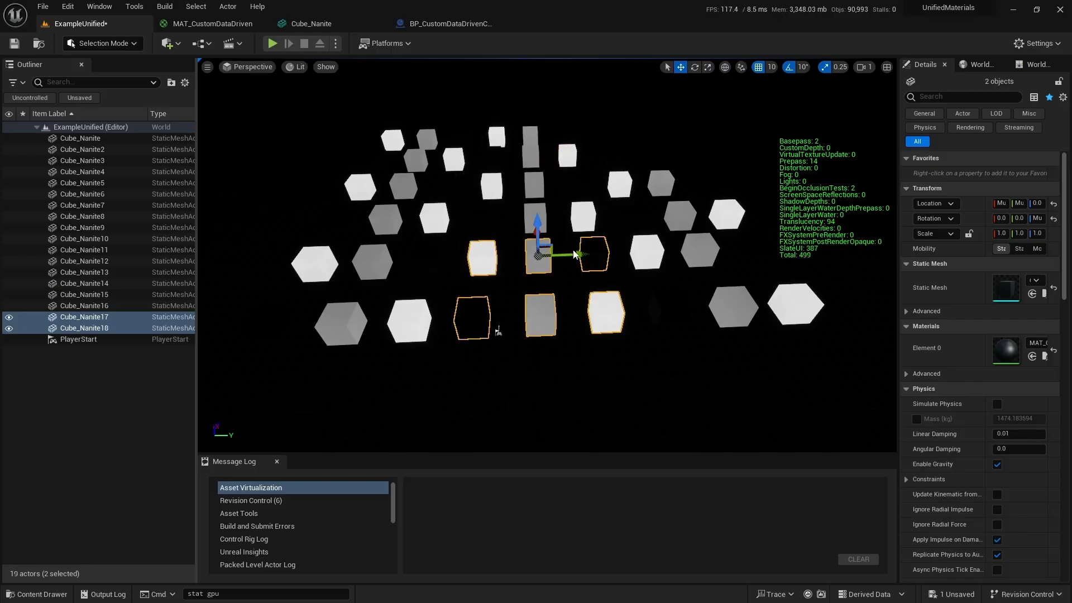
pyautogui.moveTo(548, 252)
pyautogui.mouseDown()
pyautogui.moveTo(497, 234)
pyautogui.moveTo(530, 263)
pyautogui.mouseUp()
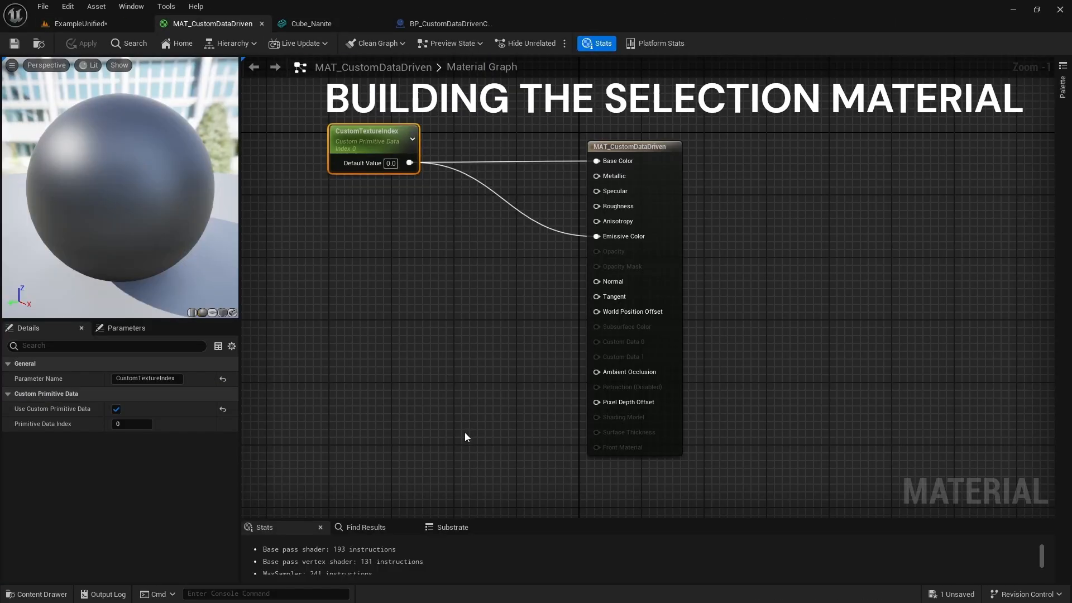
# Step: In MAT_CustomDataDriven, move the material output node farther away and add an If node with CustomTextureIndex feeding its A input
pyautogui.moveTo(670, 208); pyautogui.dragTo(905, 220)
pyautogui.click(363, 142)
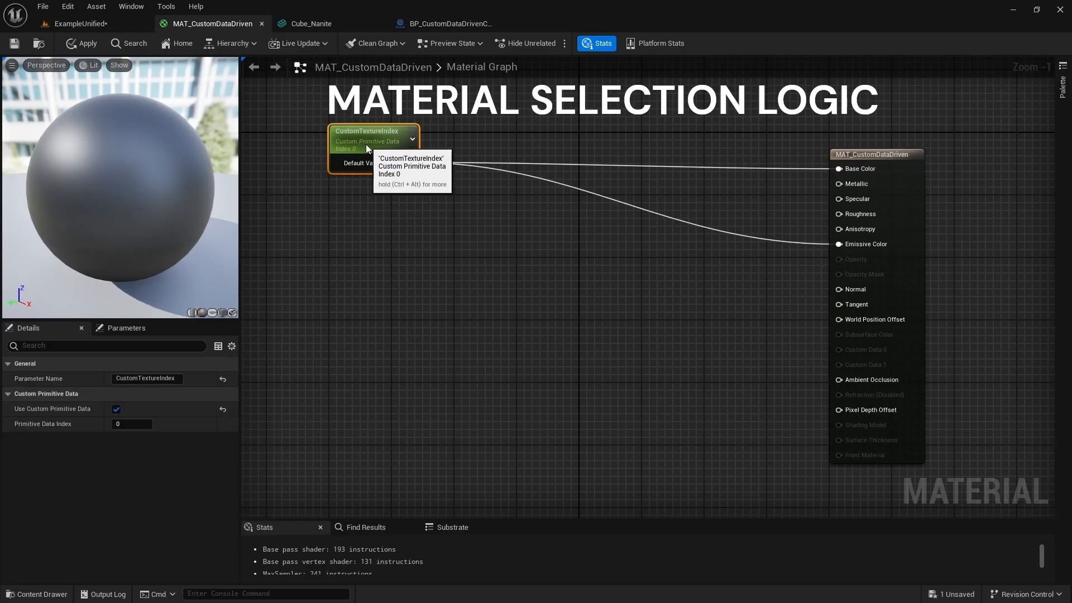
pyautogui.click(367, 287)
pyautogui.moveTo(409, 165); pyautogui.dragTo(447, 256)
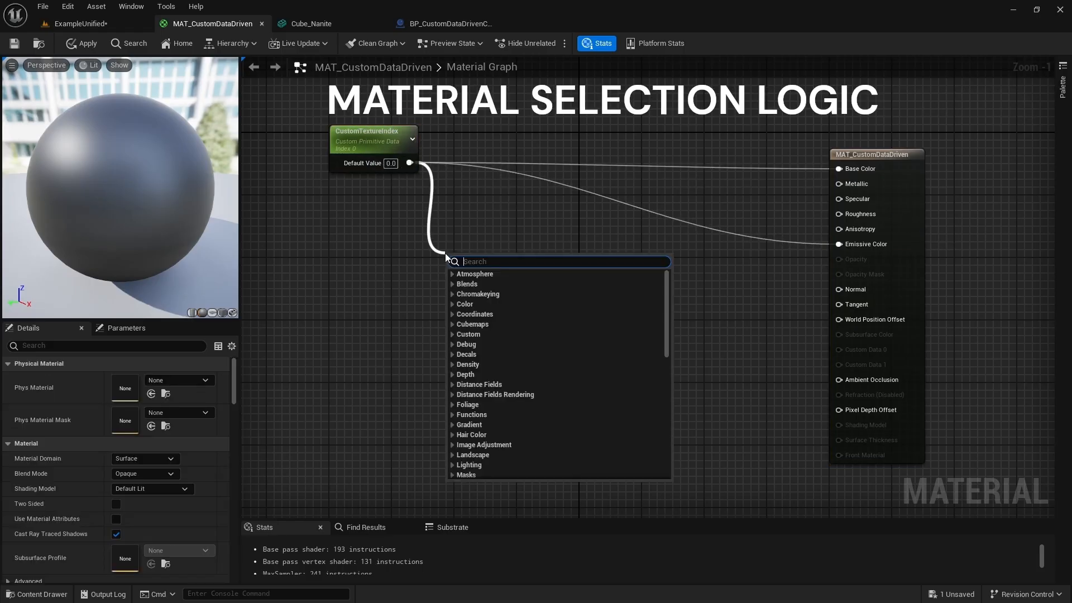
pyautogui.write('if')
pyautogui.press('Return')
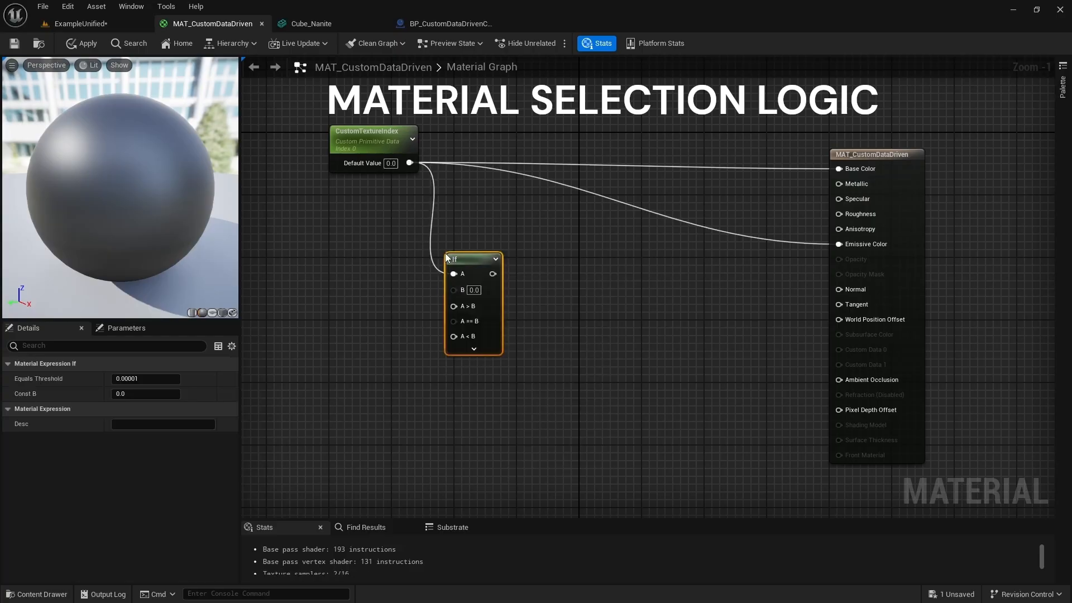
# Step: Connect the If node's output to Base Color and Emissive Color and place the node between CustomTextureIndex and the material output
pyautogui.moveTo(470, 258); pyautogui.dragTo(849, 169)
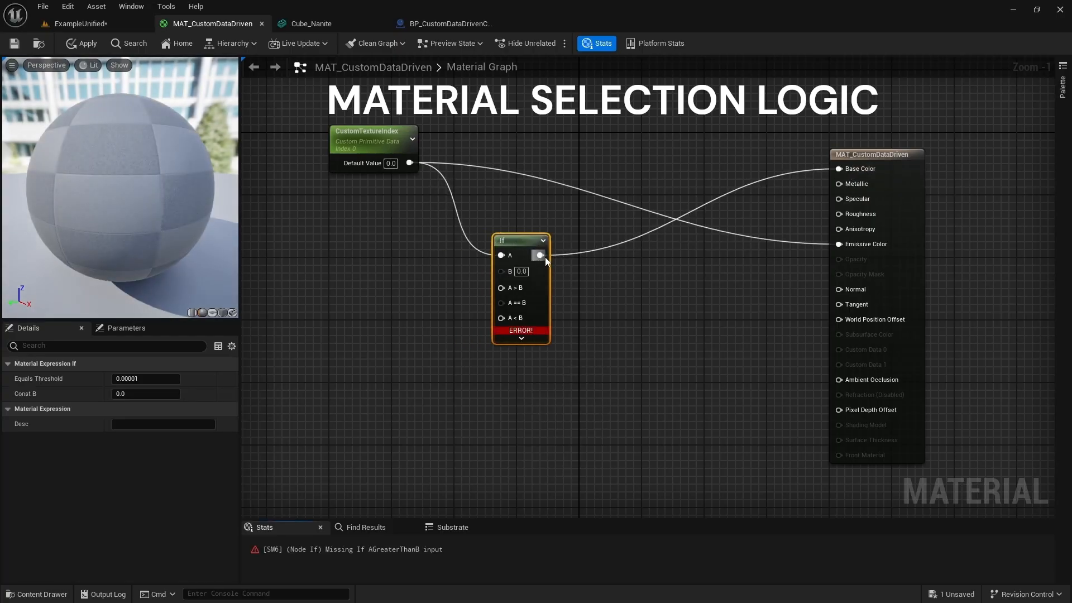
pyautogui.moveTo(539, 256); pyautogui.dragTo(839, 244)
pyautogui.moveTo(519, 236); pyautogui.dragTo(612, 143)
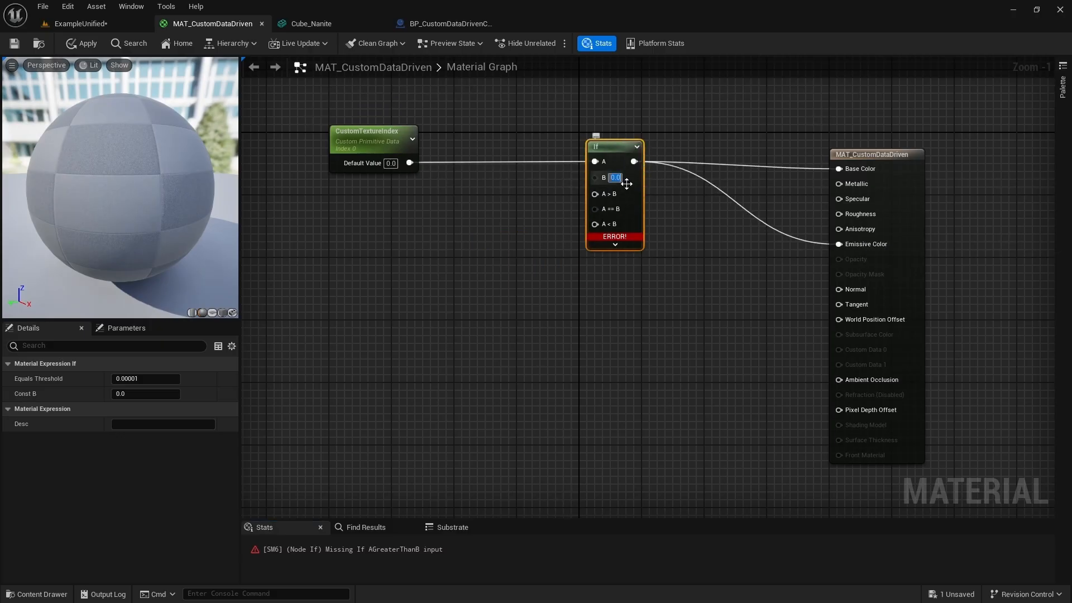
# Step: Add Texture Sample nodes for the AICON-Green1, AICON-Red1 and AnalogHat textures to the MAT_CustomDataDriven graph
pyautogui.click(24, 594)
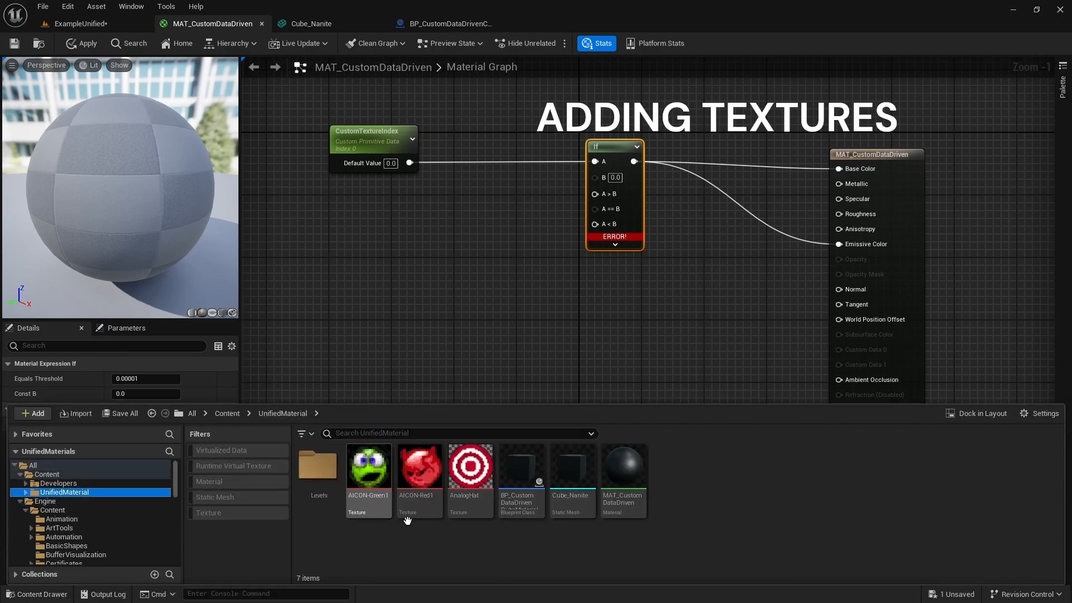
pyautogui.moveTo(384, 476); pyautogui.dragTo(400, 254)
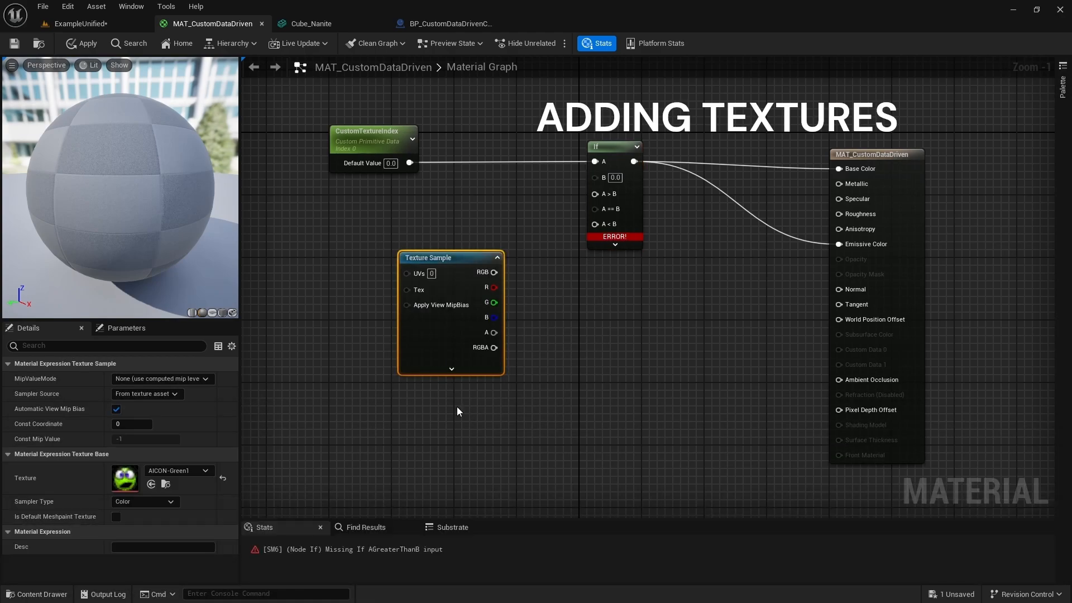
pyautogui.click(34, 593)
pyautogui.moveTo(421, 472); pyautogui.dragTo(571, 331)
pyautogui.click(34, 594)
pyautogui.moveTo(471, 475); pyautogui.dragTo(734, 346)
# Step: Stack the green, red and target Texture Sample nodes in one column below the CustomTextureIndex node
pyautogui.moveTo(468, 255); pyautogui.dragTo(383, 245)
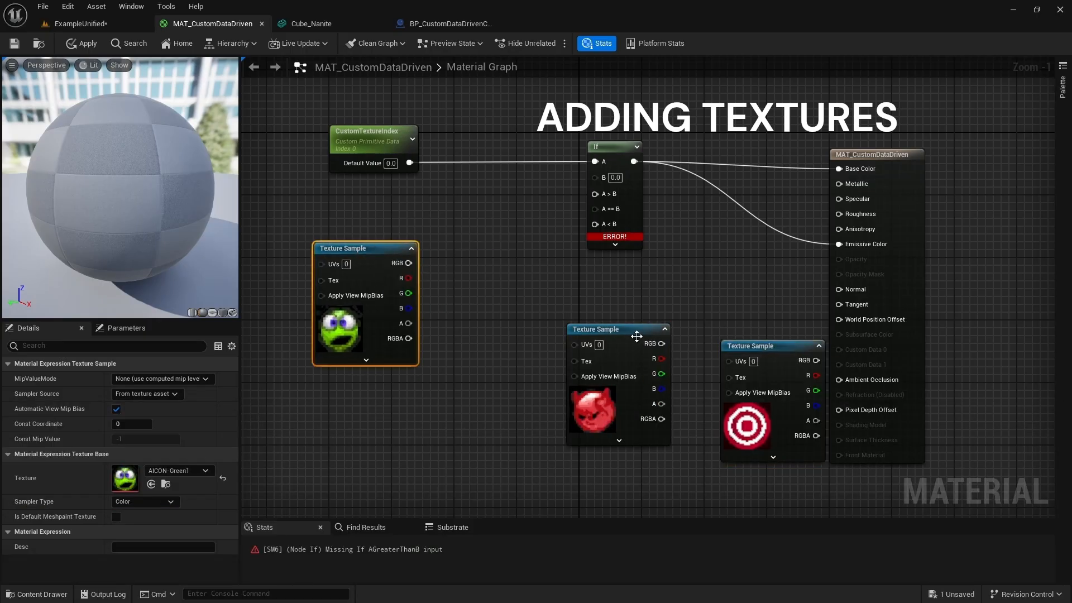
pyautogui.moveTo(635, 331); pyautogui.dragTo(383, 375)
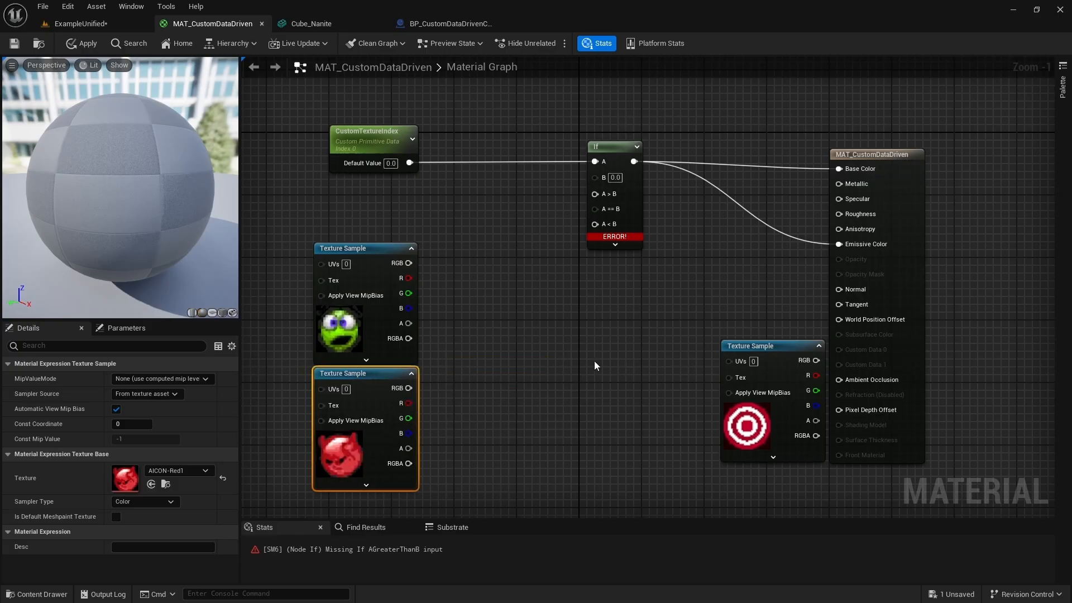
pyautogui.moveTo(594, 360); pyautogui.dragTo(676, 295, button='right')
pyautogui.moveTo(873, 287); pyautogui.dragTo(466, 439)
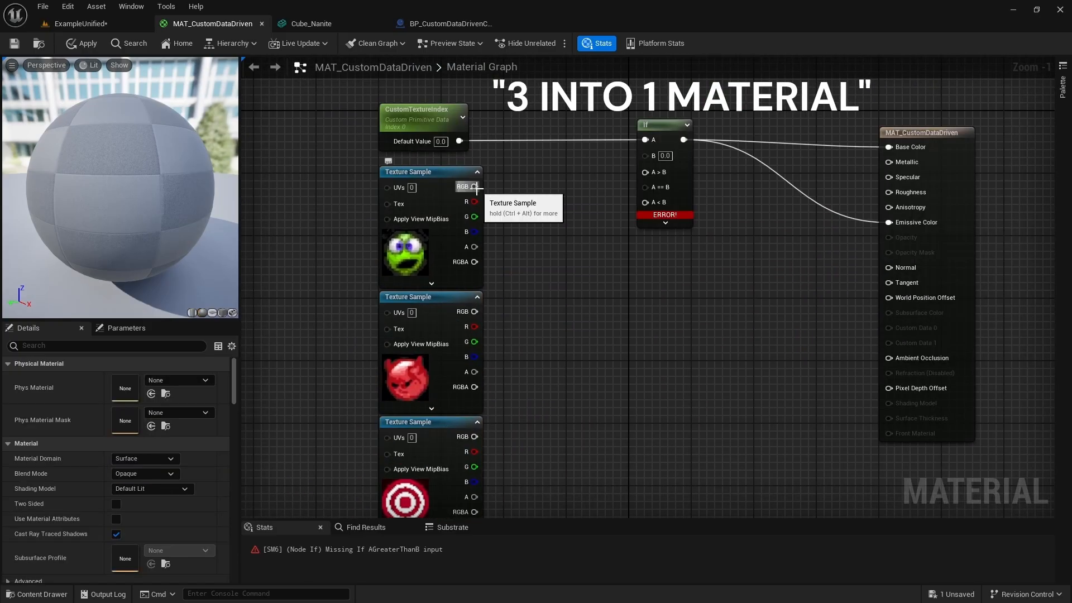
# Step: Connect the green face texture's RGB output to the If node's A == B and A < B inputs
pyautogui.moveTo(474, 186); pyautogui.dragTo(638, 189)
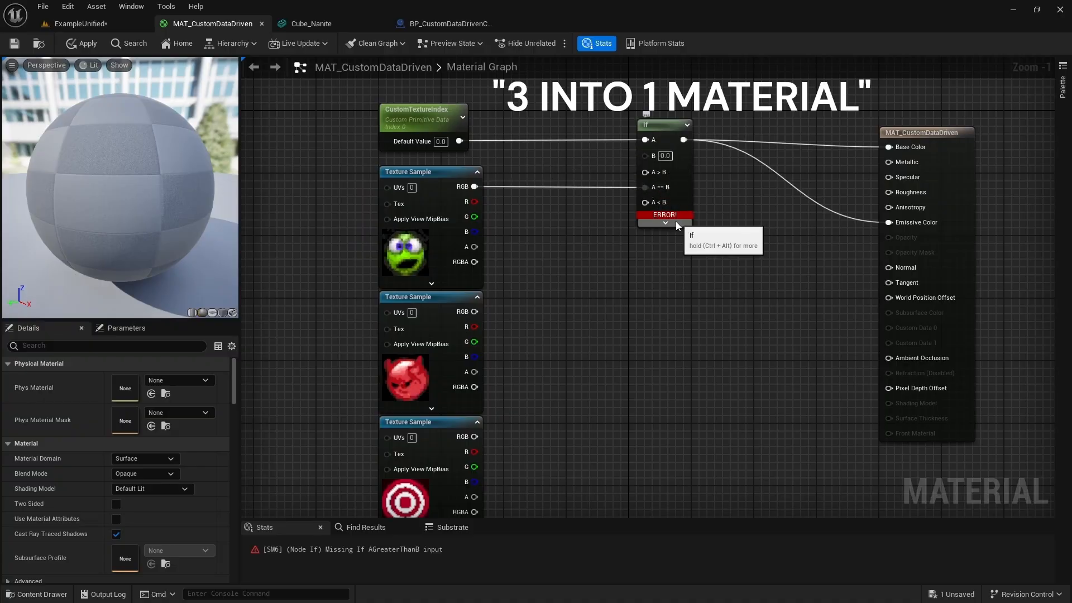
pyautogui.moveTo(474, 187); pyautogui.dragTo(646, 202)
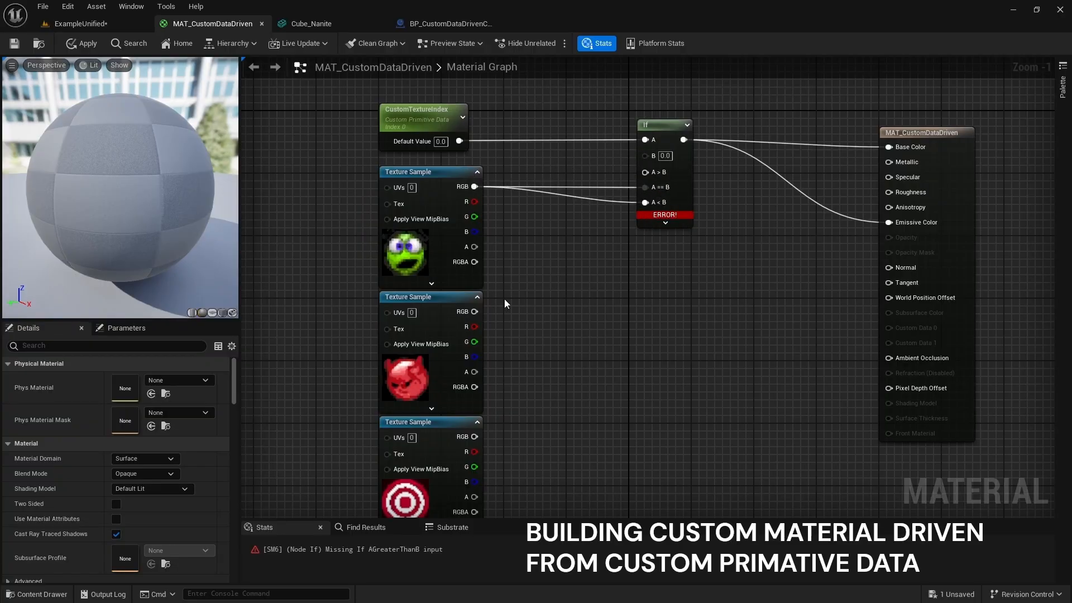
# Step: Duplicate the If node with B set to 1.0, feeding its A from CustomTextureIndex and its output into the first If's A > B
pyautogui.rightClick(667, 130)
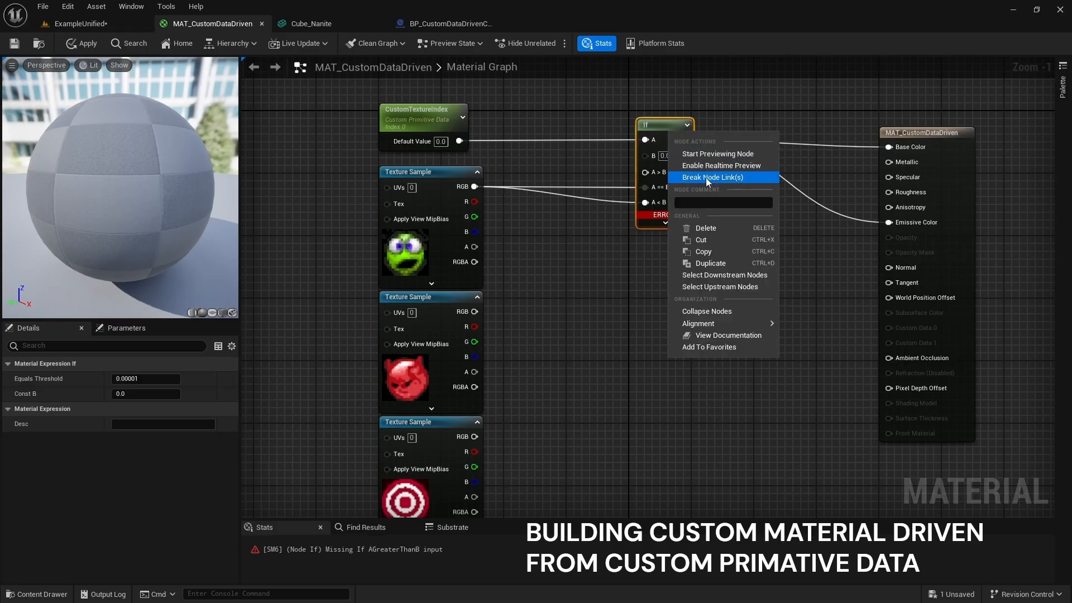
pyautogui.click(720, 263)
pyautogui.moveTo(709, 169); pyautogui.dragTo(647, 174)
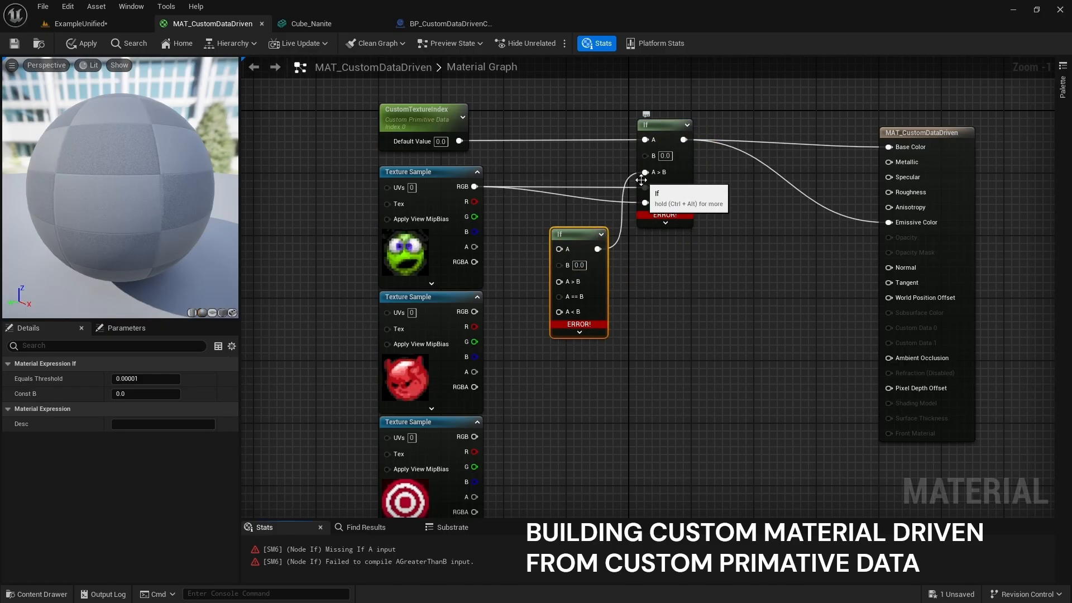
pyautogui.click(634, 273)
pyautogui.moveTo(558, 249); pyautogui.dragTo(458, 142)
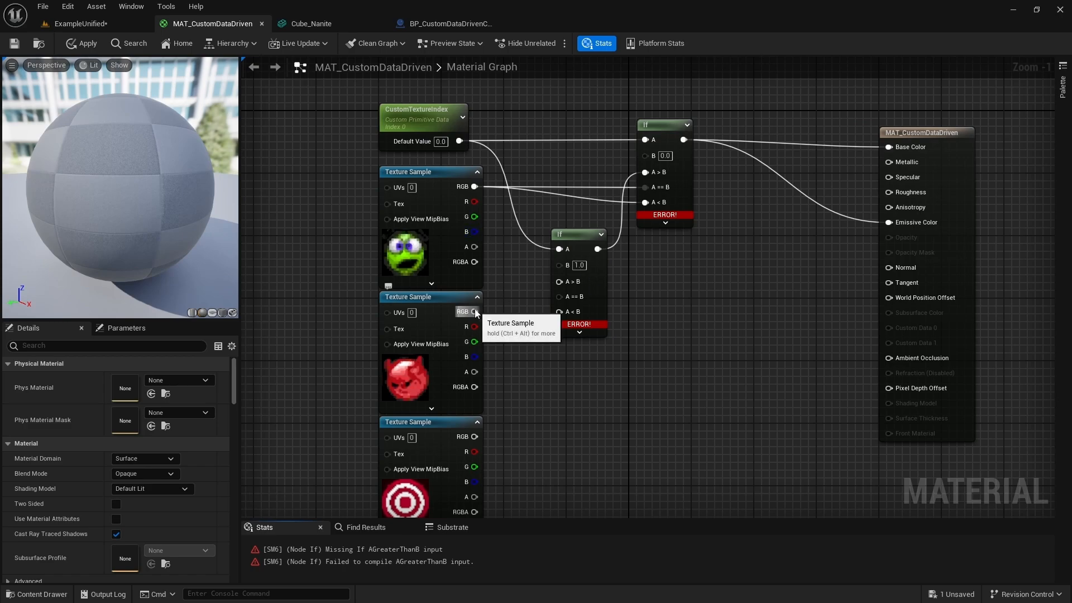
# Step: Connect the red face texture's RGB output to the second If node's A == B and A < B inputs
pyautogui.moveTo(478, 312); pyautogui.dragTo(484, 318)
pyautogui.moveTo(545, 269); pyautogui.dragTo(562, 297)
pyautogui.moveTo(475, 313); pyautogui.dragTo(561, 312)
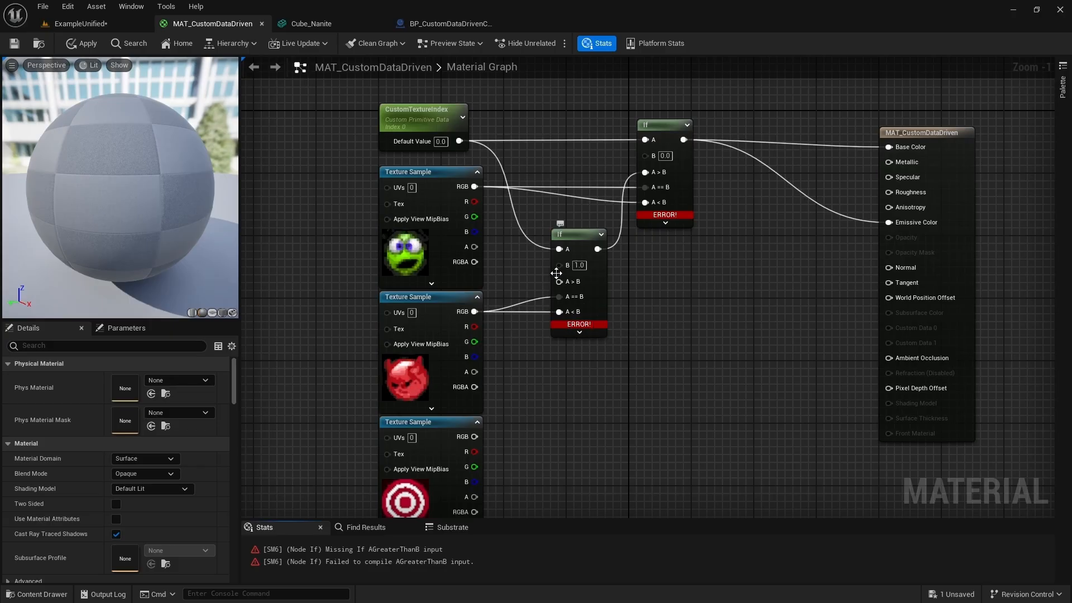
# Step: Duplicate the second If node and line up all three If nodes in one vertical column
pyautogui.rightClick(588, 258)
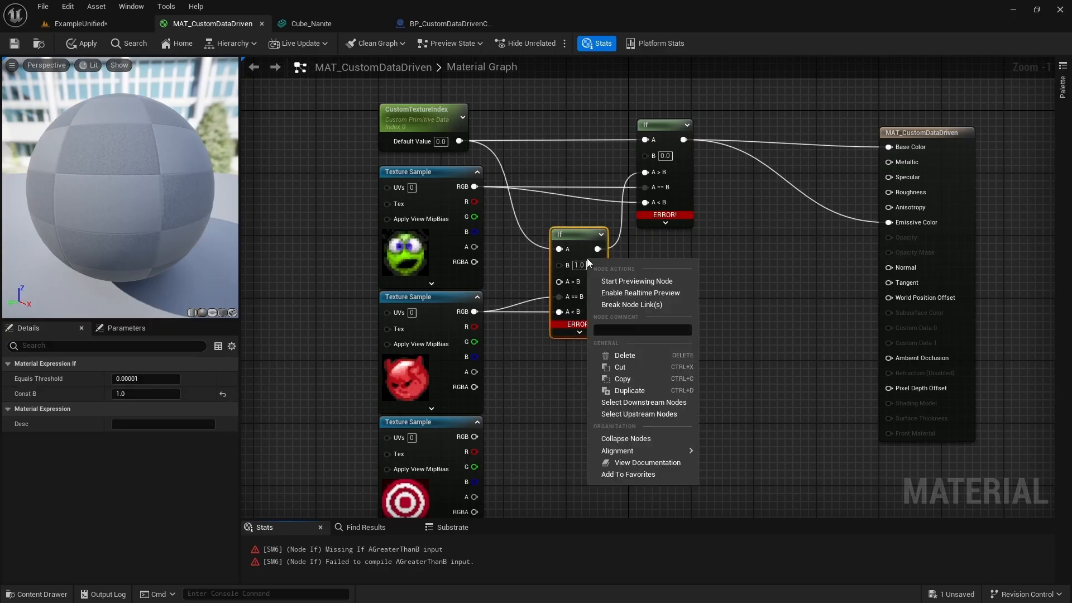
pyautogui.click(637, 390)
pyautogui.moveTo(702, 293); pyautogui.dragTo(874, 227, button='right')
pyautogui.moveTo(765, 194); pyautogui.dragTo(764, 297)
pyautogui.moveTo(764, 296); pyautogui.dragTo(614, 333, button='right')
pyautogui.moveTo(617, 244); pyautogui.dragTo(702, 251)
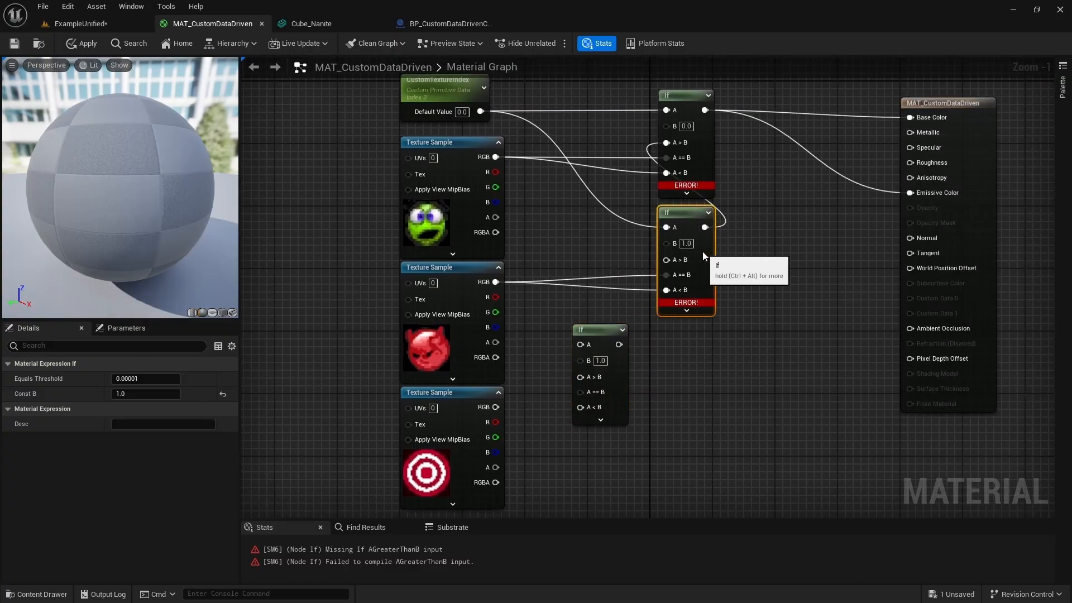
pyautogui.moveTo(616, 329); pyautogui.dragTo(702, 330)
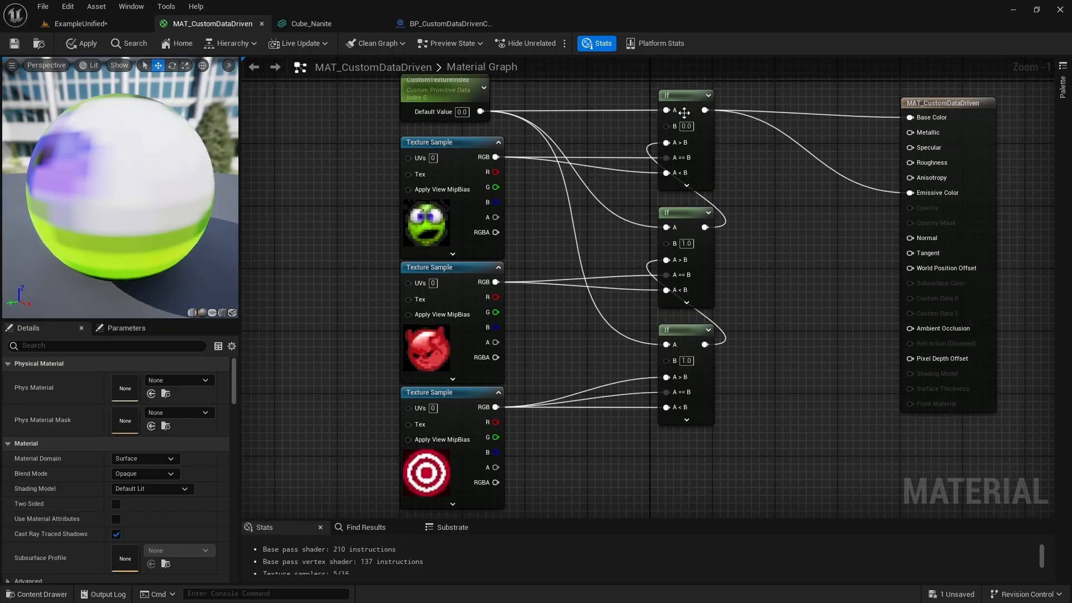
# Step: Set the third If node's B value to 2.0 and apply the material with its output node moved closer
pyautogui.press('Return')
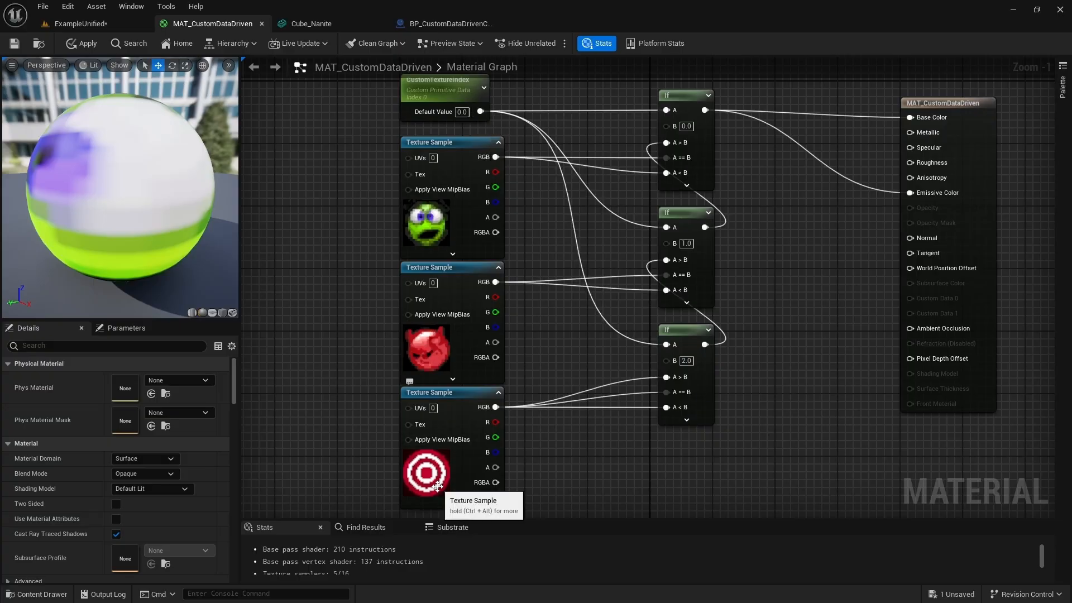
pyautogui.moveTo(968, 114); pyautogui.dragTo(819, 106)
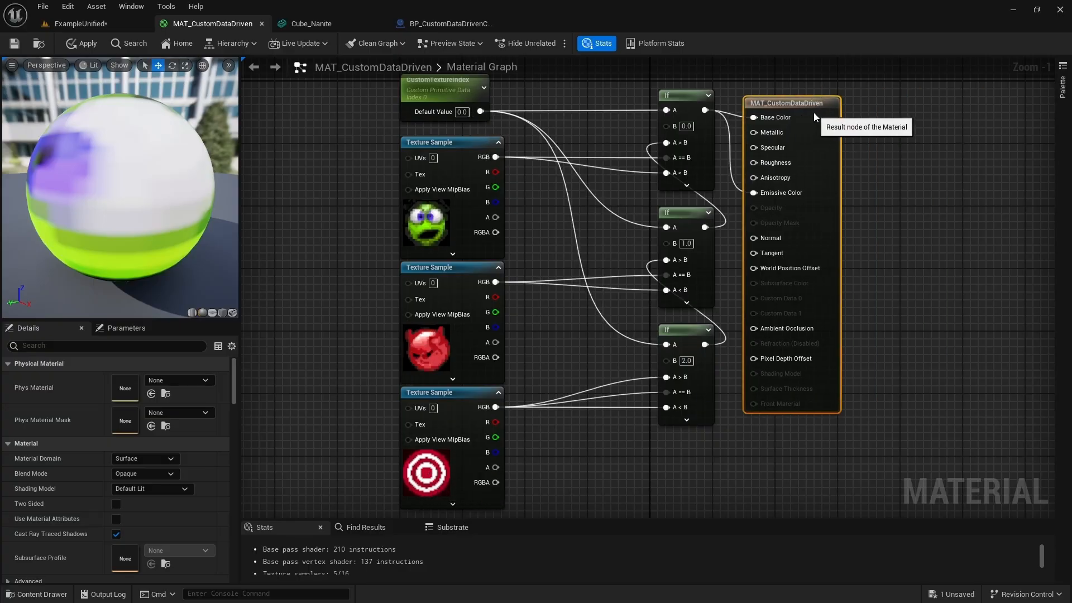
pyautogui.click(80, 44)
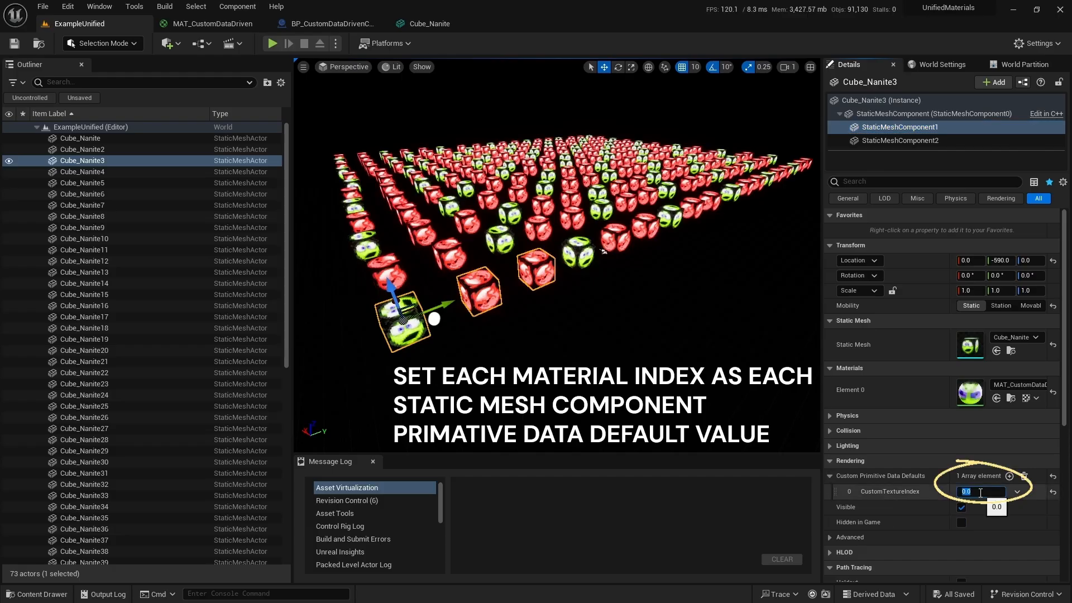
# Step: Try CustomTextureIndex values 3, 2 and 1 on StaticMeshComponent1 of Cube_Nanite3
pyautogui.write('3')
pyautogui.press('Return')
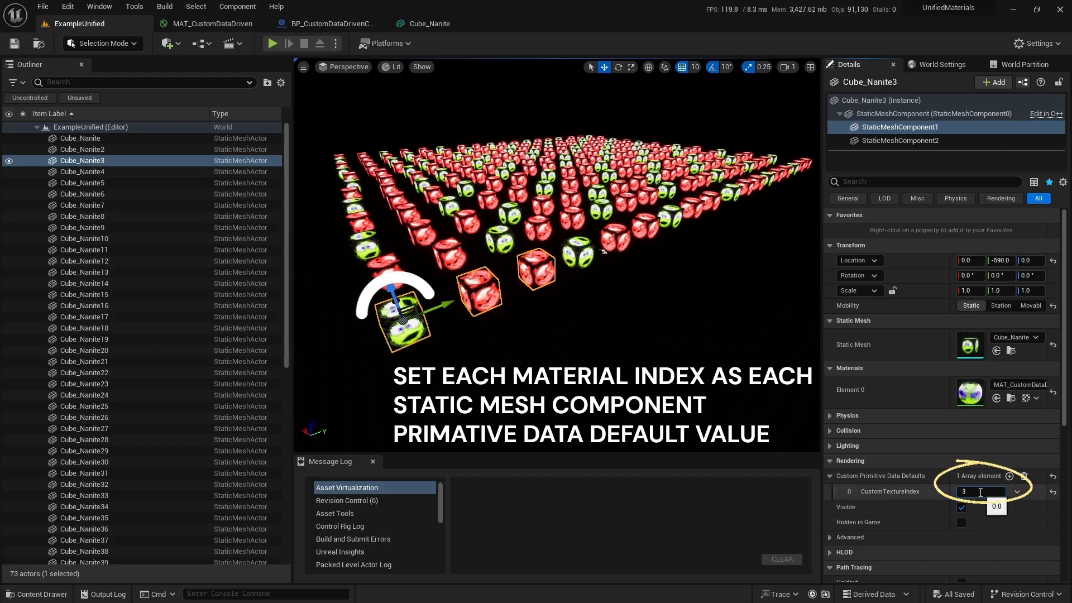
pyautogui.click(976, 492)
pyautogui.write('2')
pyautogui.press('Return')
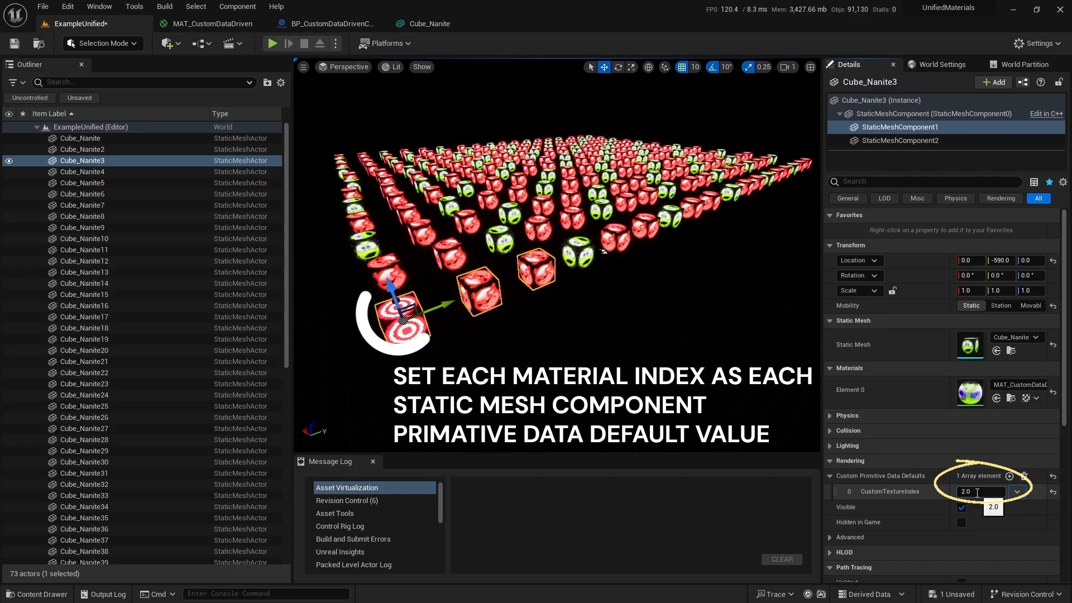
pyautogui.write('1')
pyautogui.press('Return')
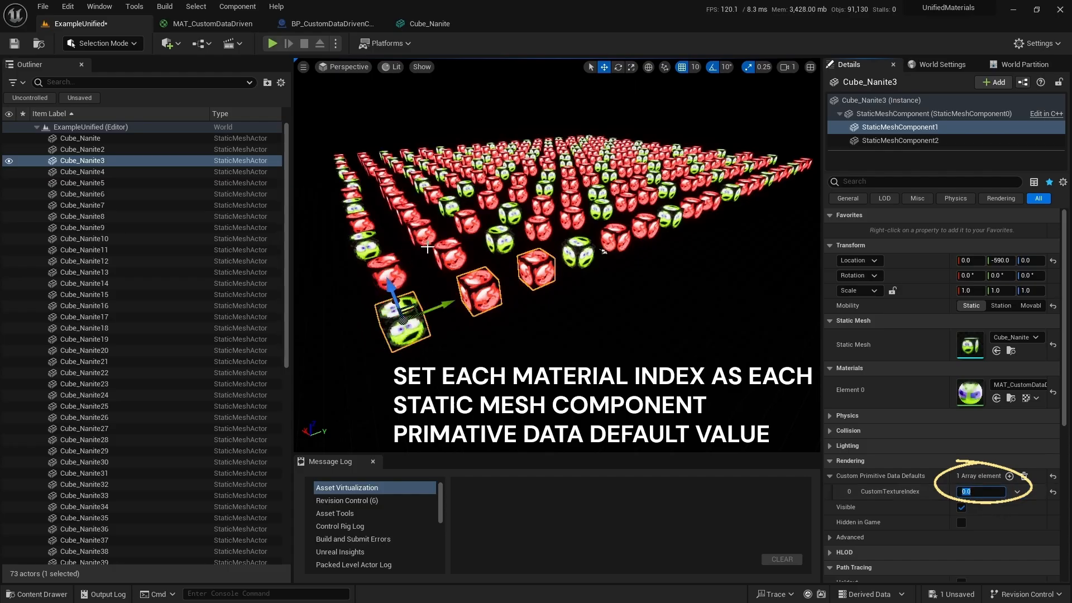
# Step: Switch the level viewport to the Nanite Material ID visualization to examine the cubes' materials
pyautogui.click(489, 246)
pyautogui.moveTo(463, 164); pyautogui.dragTo(440, 141, button='right')
pyautogui.click(394, 67)
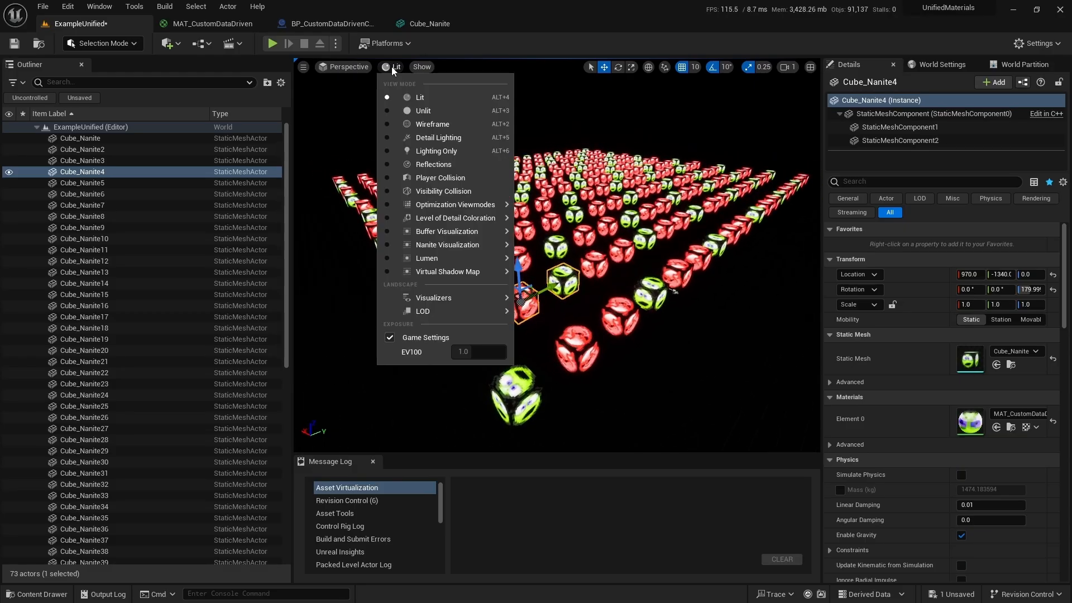
pyautogui.moveTo(480, 231)
pyautogui.moveTo(445, 220)
pyautogui.moveTo(447, 247)
pyautogui.click(562, 346)
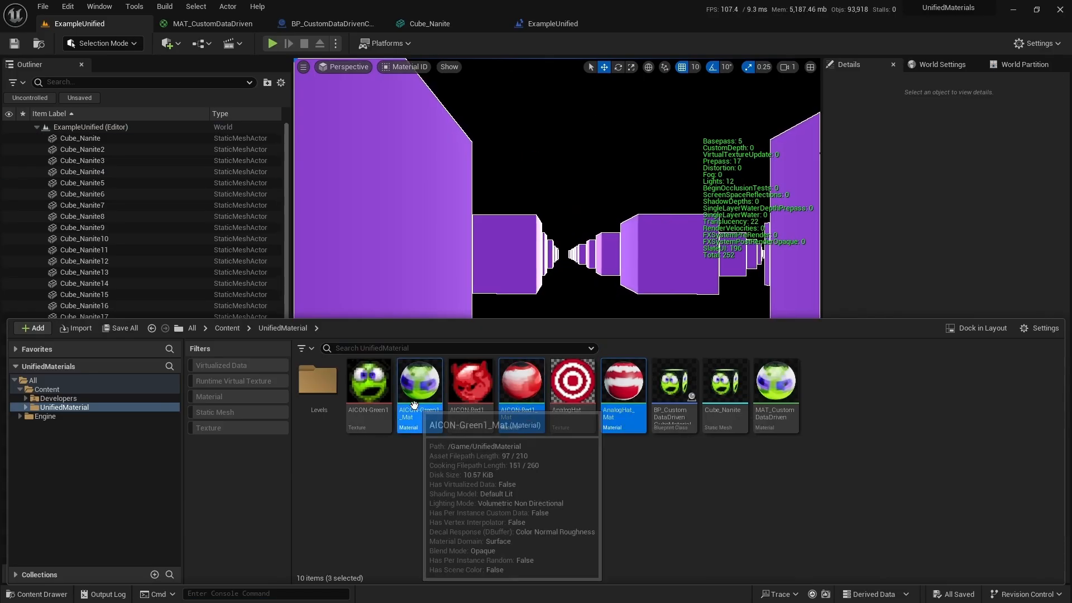
# Step: Open the three selected texture materials, connect the texture's RGB to Emissive Color in AICON-Green1_Mat, and apply it
pyautogui.rightClick(415, 399)
pyautogui.click(483, 167)
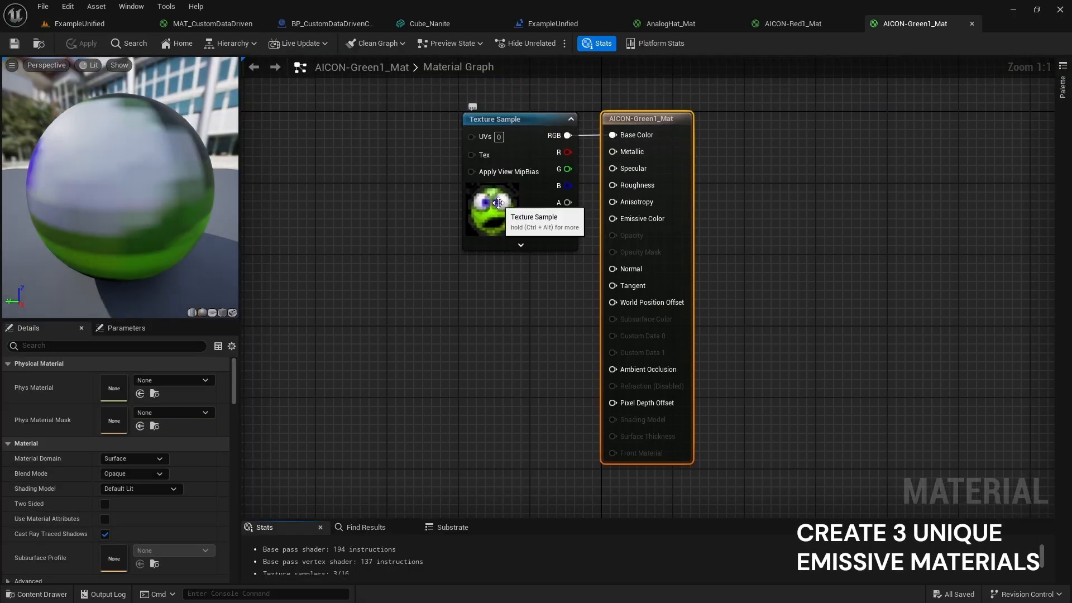
pyautogui.moveTo(568, 136); pyautogui.dragTo(613, 218)
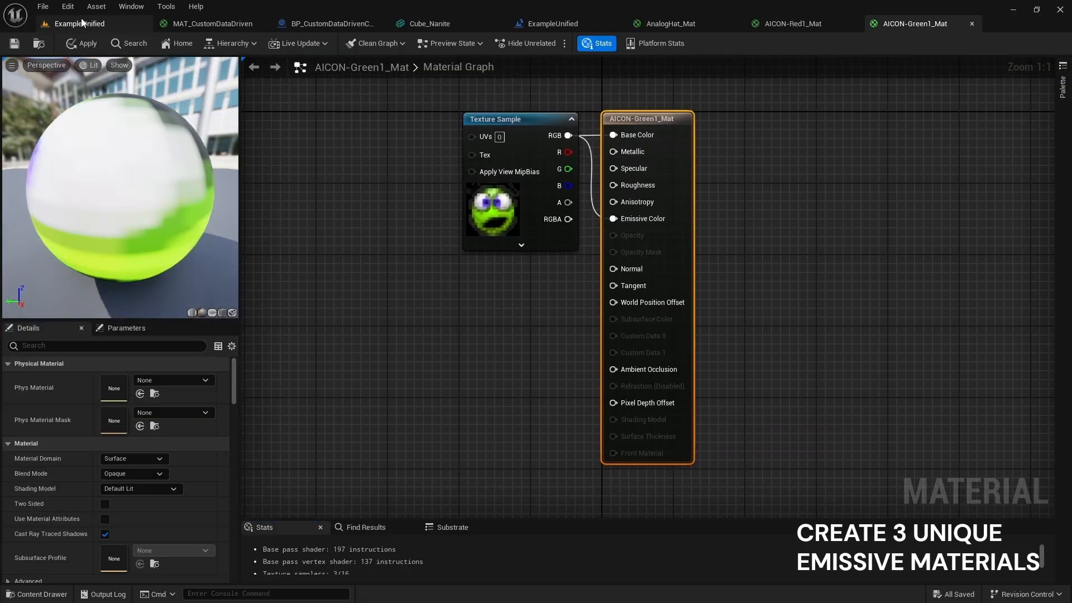
pyautogui.click(84, 43)
# Step: Connect the texture's RGB output to Emissive Color in AICON-Red1_Mat and AnalogHat_Mat, and save AnalogHat_Mat
pyautogui.click(804, 24)
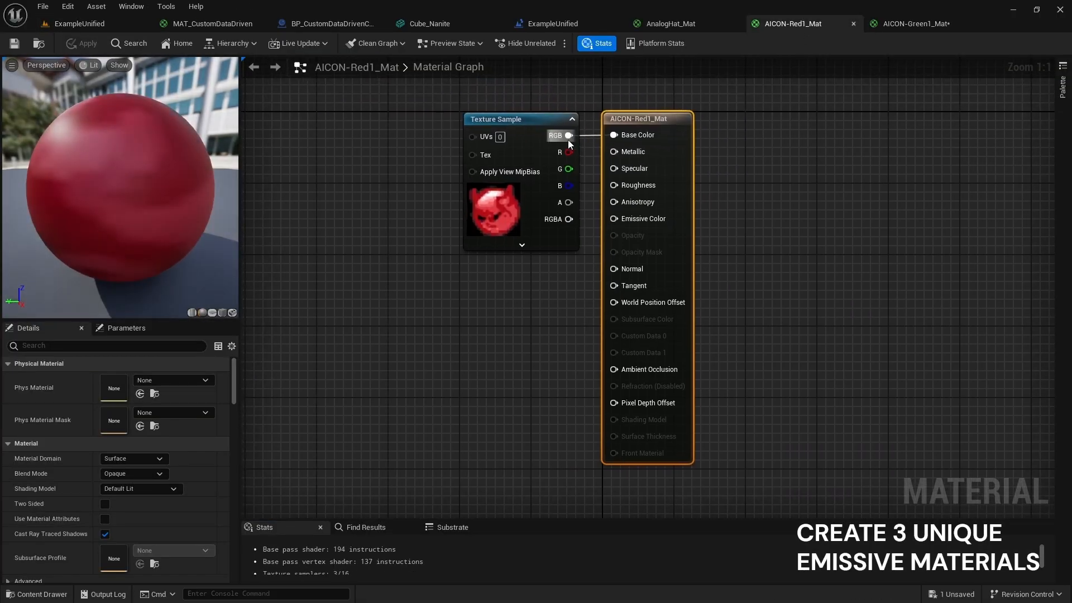
pyautogui.moveTo(568, 136); pyautogui.dragTo(610, 218)
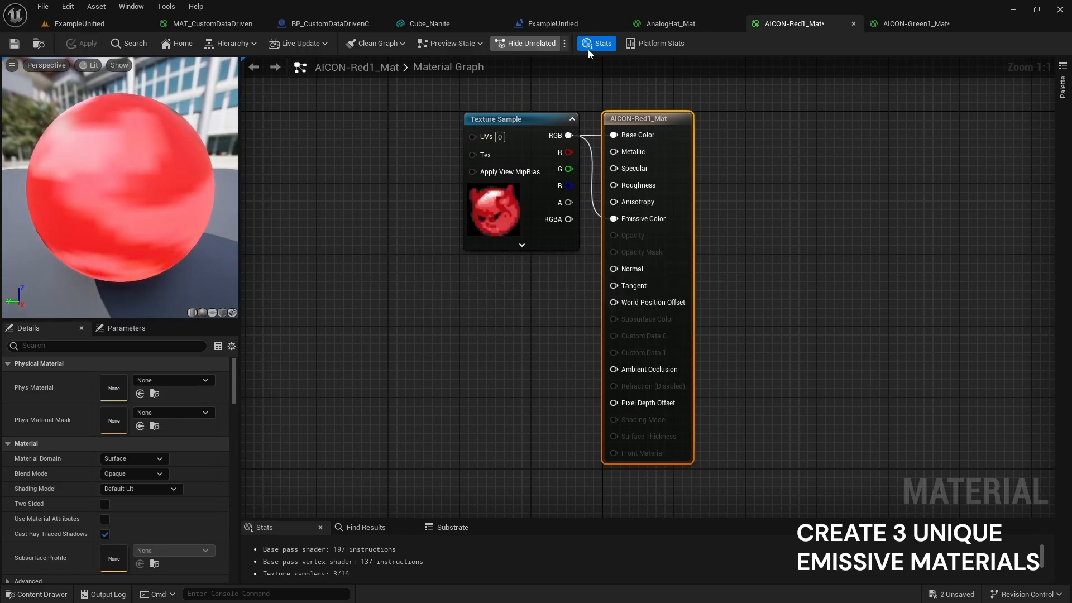
pyautogui.click(698, 25)
pyautogui.moveTo(568, 135); pyautogui.dragTo(613, 218)
pyautogui.click(79, 23)
pyautogui.click(705, 23)
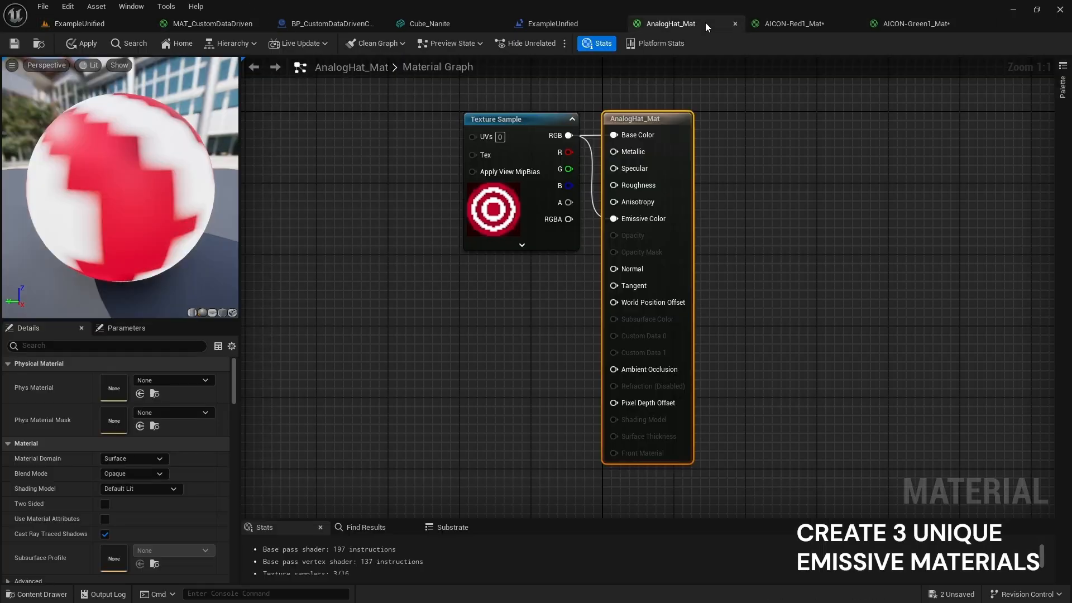
pyautogui.click(19, 45)
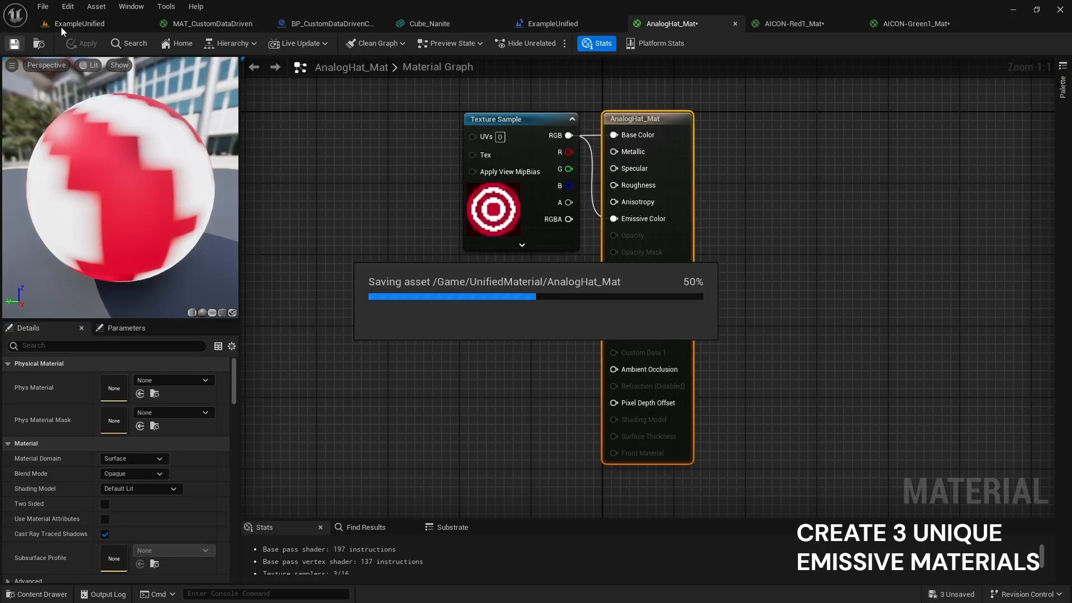
# Step: Open the static mesh components of all selected cube actors in the ExampleStandard level in the Property Matrix
pyautogui.click(50, 10)
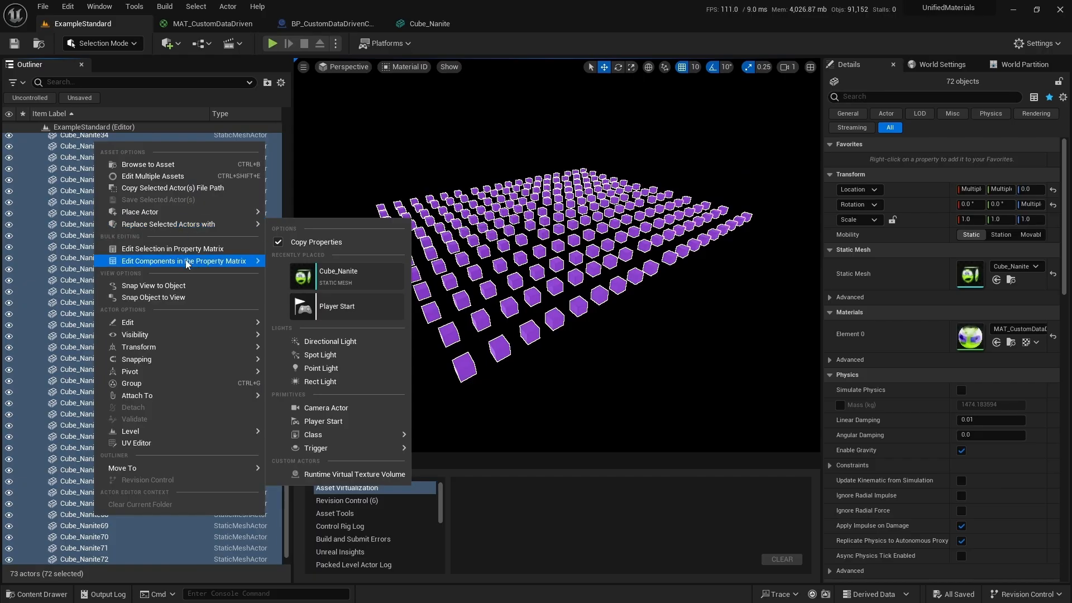
pyautogui.moveTo(246, 260)
pyautogui.click(304, 266)
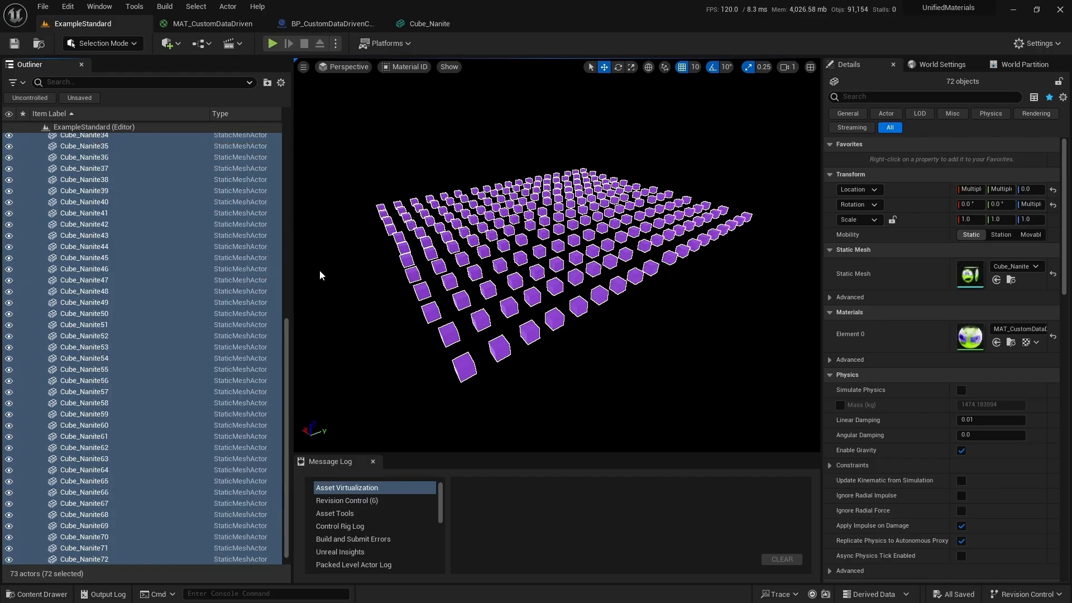
# Step: Assign AICON-Green1_Mat as the Element 0 material of the first 33 static mesh components in the list
pyautogui.click(391, 90)
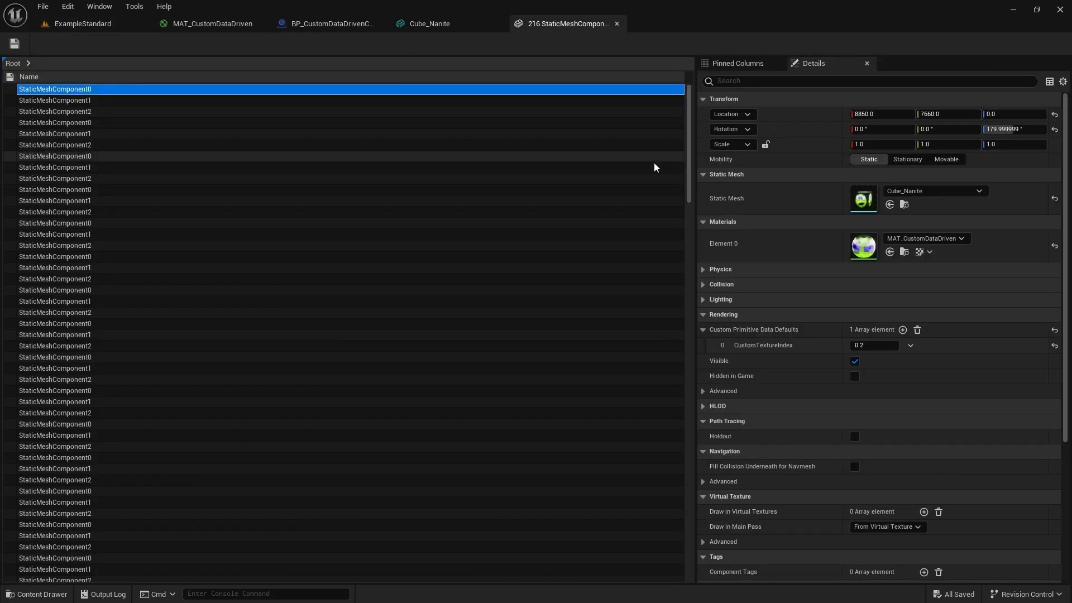
pyautogui.keyDown('shift'); pyautogui.click(411, 446); pyautogui.keyUp('shift')
pyautogui.hotkey('ctrl', 'space')
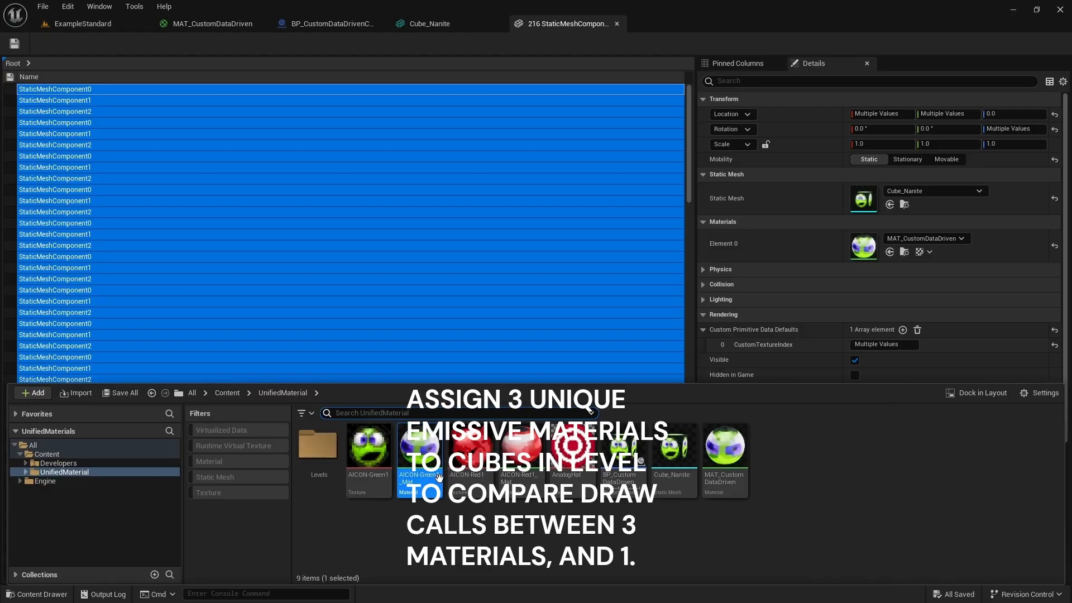
pyautogui.click(890, 252)
pyautogui.hotkey('ctrl', 'space')
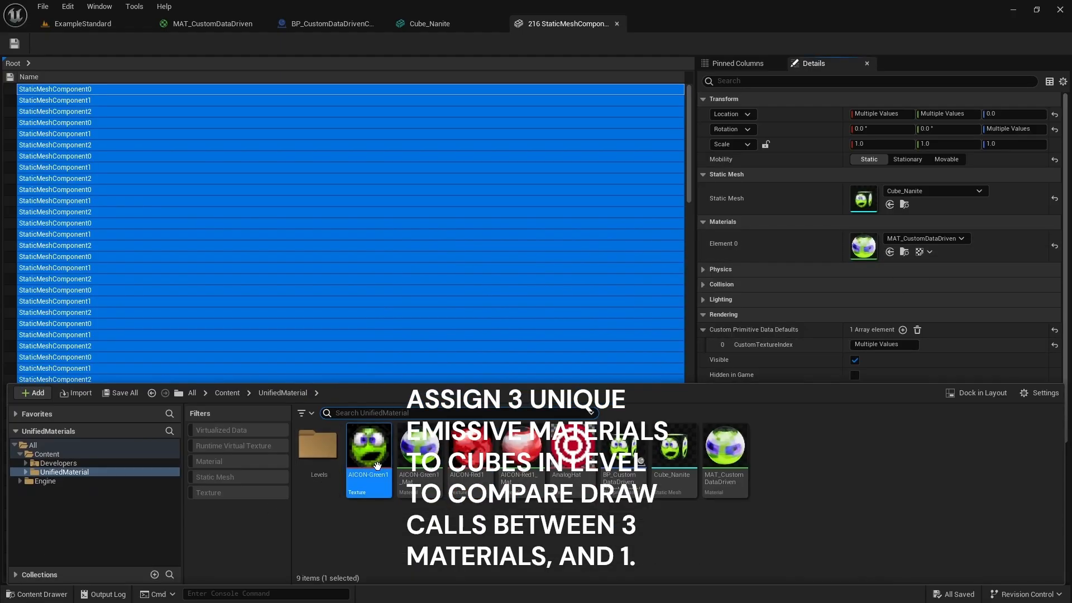
pyautogui.click(420, 446)
pyautogui.click(890, 252)
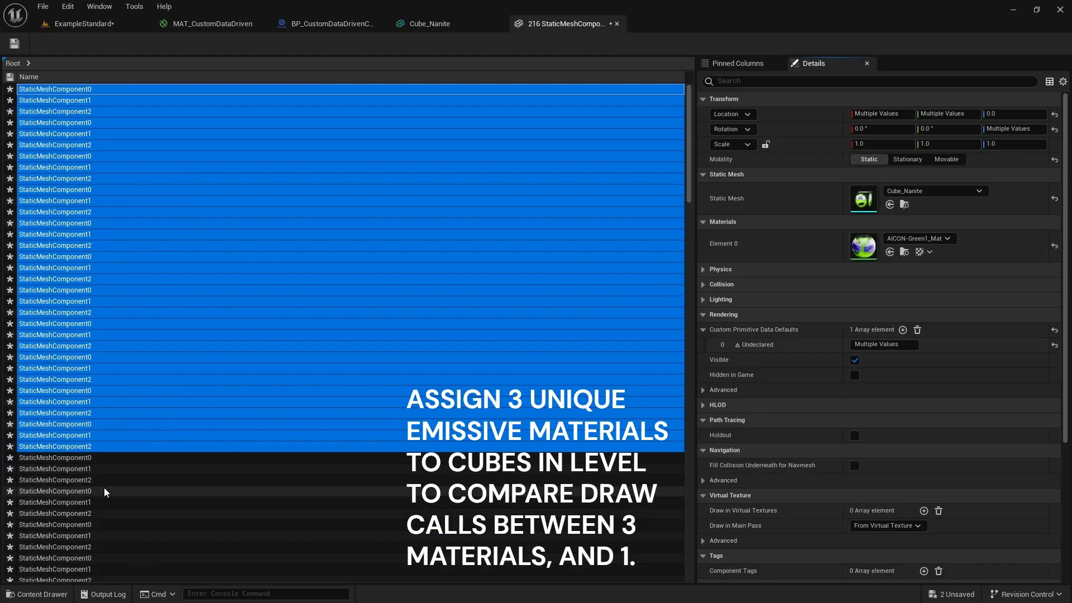
# Step: Assign AICON-Red1_Mat as the Element 0 material of the next block of static mesh components, starting after the ones with AICON-Green1_Mat
pyautogui.click(78, 457)
pyautogui.scroll(-10, 241, 546)
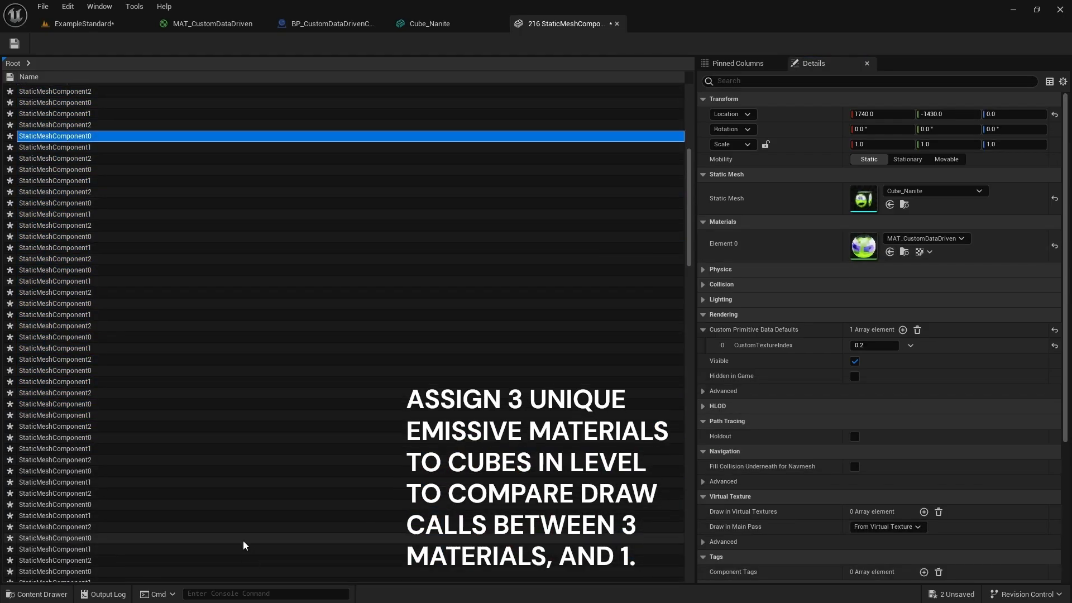
pyautogui.scroll(-5, 241, 550)
pyautogui.keyDown('shift'); pyautogui.click(253, 490); pyautogui.keyUp('shift')
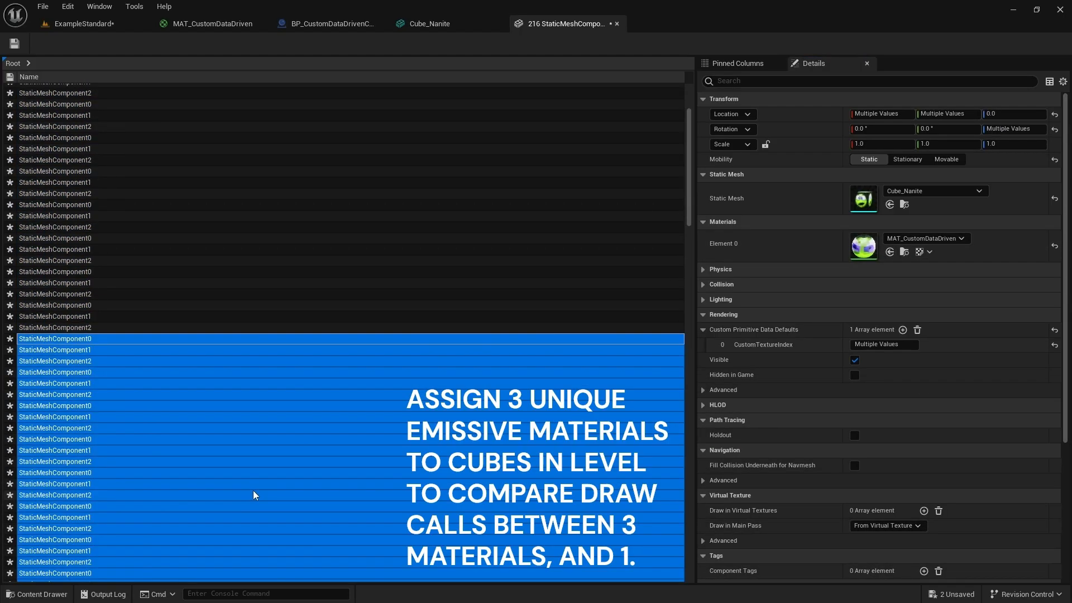
pyautogui.scroll(-15, 540, 450)
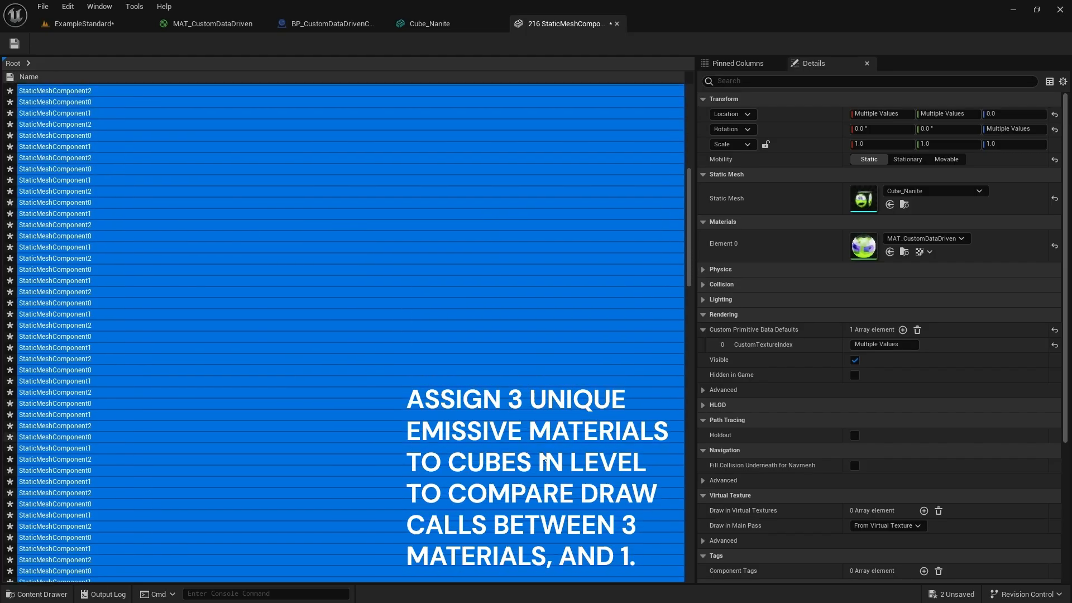
pyautogui.hotkey('ctrl', 'space')
pyautogui.click(890, 252)
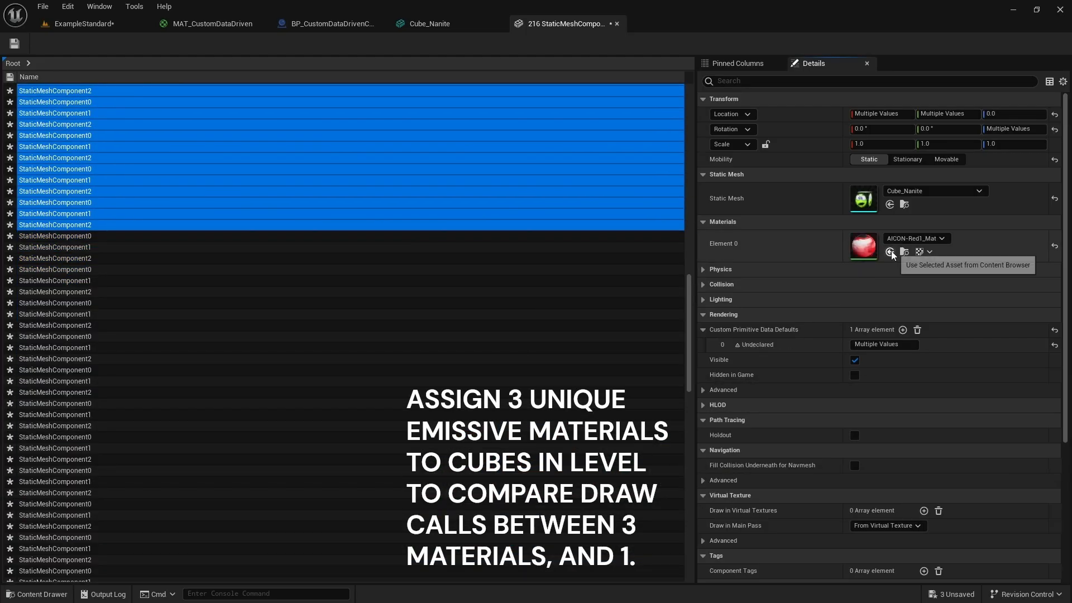
# Step: Assign the third emissive material to all remaining static mesh components through the end of the list
pyautogui.click(158, 237)
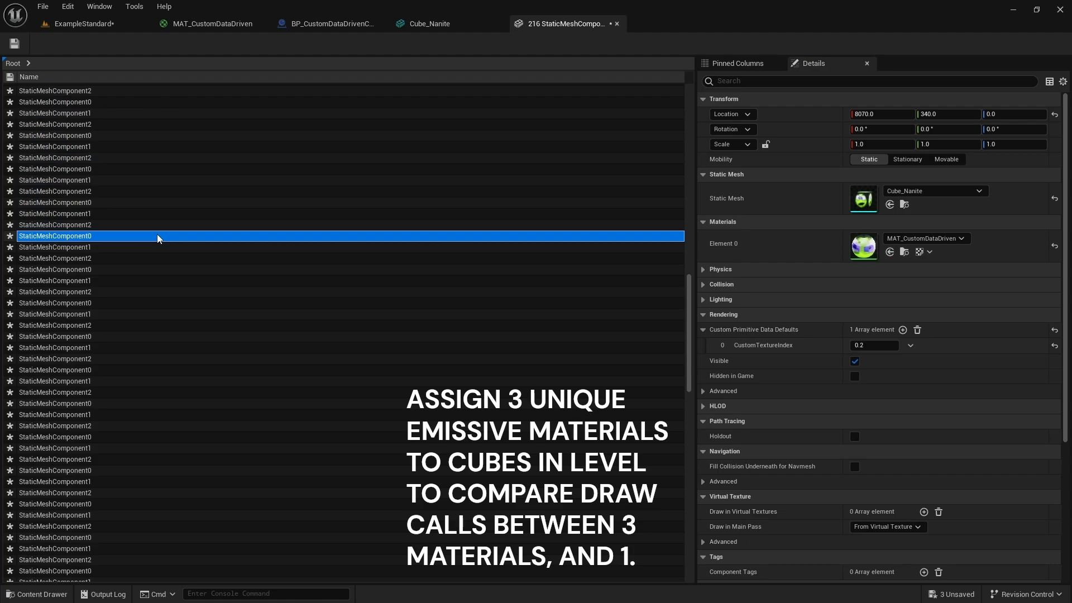
pyautogui.scroll(20, 157, 236)
pyautogui.scroll(-20, 158, 237)
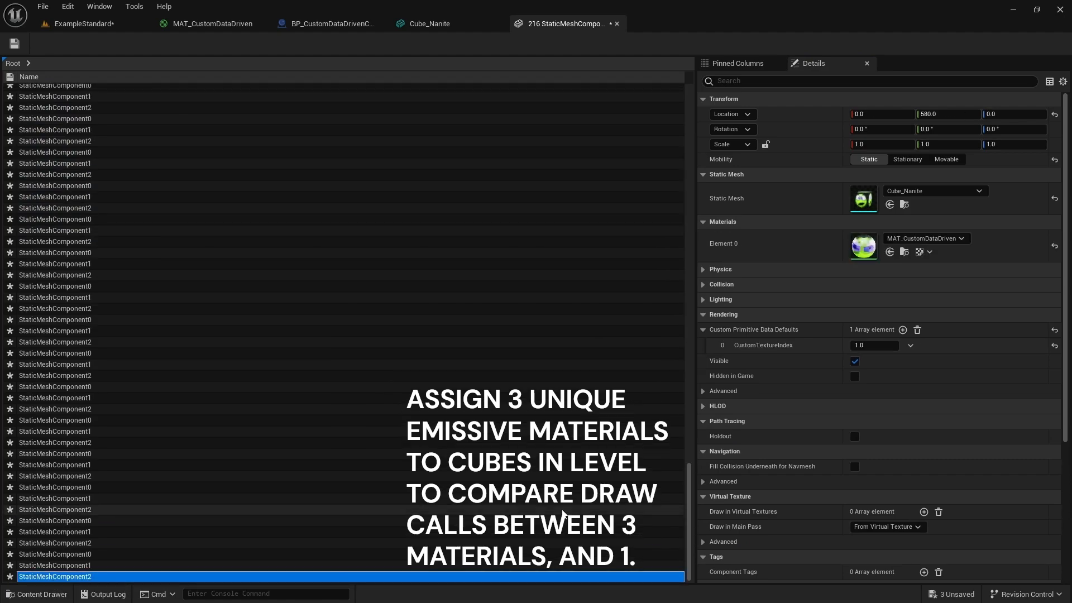
pyautogui.hotkey('ctrl', 'a')
# Step: Examine the cubes of the ExampleStandard level in the Material ID view together with the draw call statistics
pyautogui.click(82, 23)
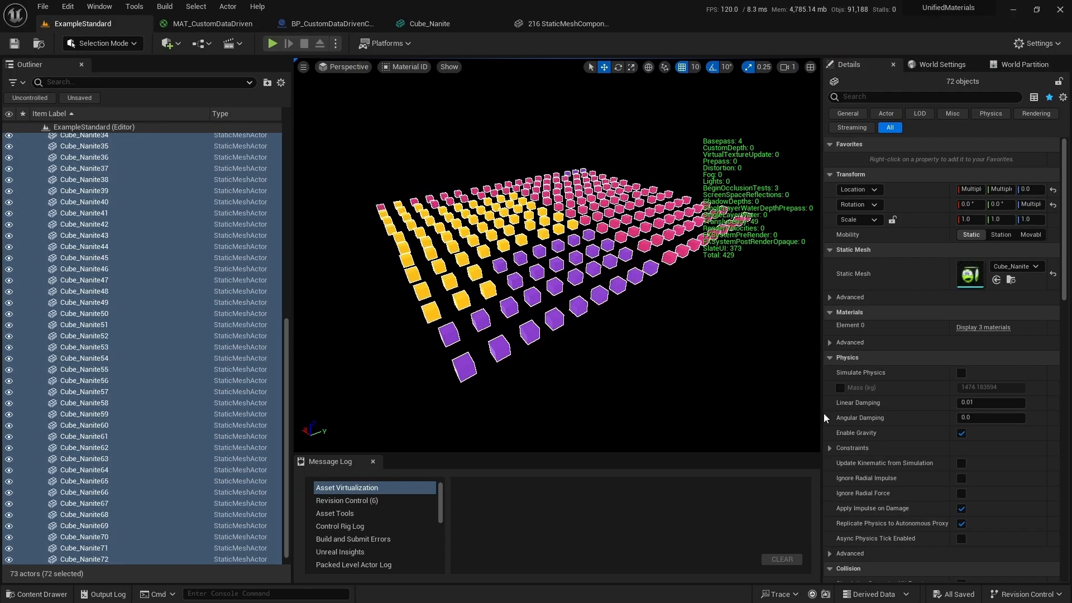
pyautogui.moveTo(803, 387); pyautogui.dragTo(810, 410, button='right')
pyautogui.moveTo(583, 333)
pyautogui.mouseDown(button='right')
pyautogui.moveTo(581, 342)
pyautogui.moveTo(583, 333)
pyautogui.mouseUp(button='right')
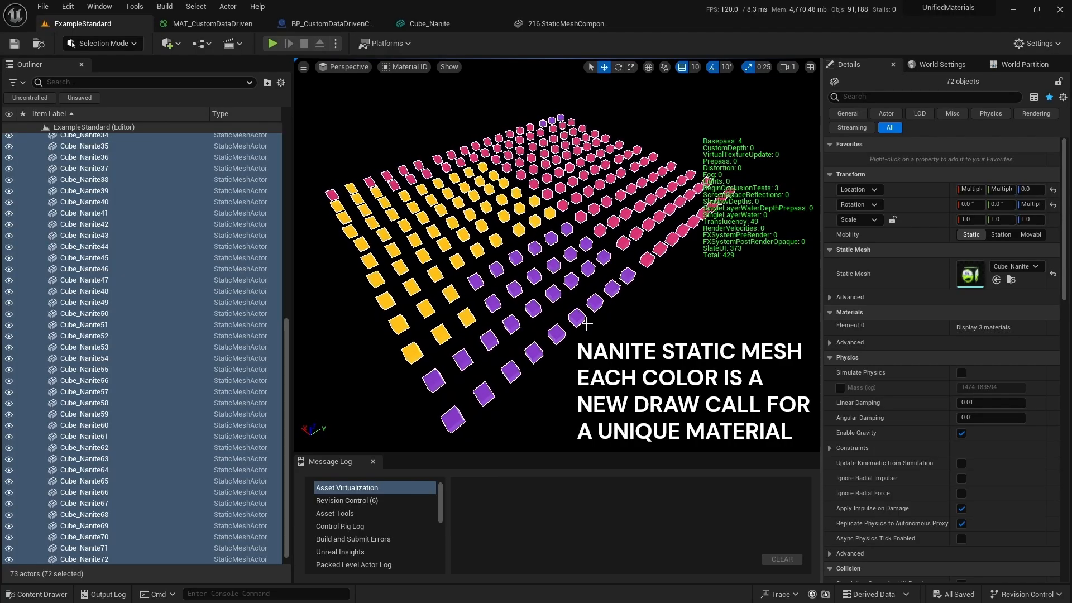
pyautogui.moveTo(585, 323); pyautogui.dragTo(599, 324, button='right')
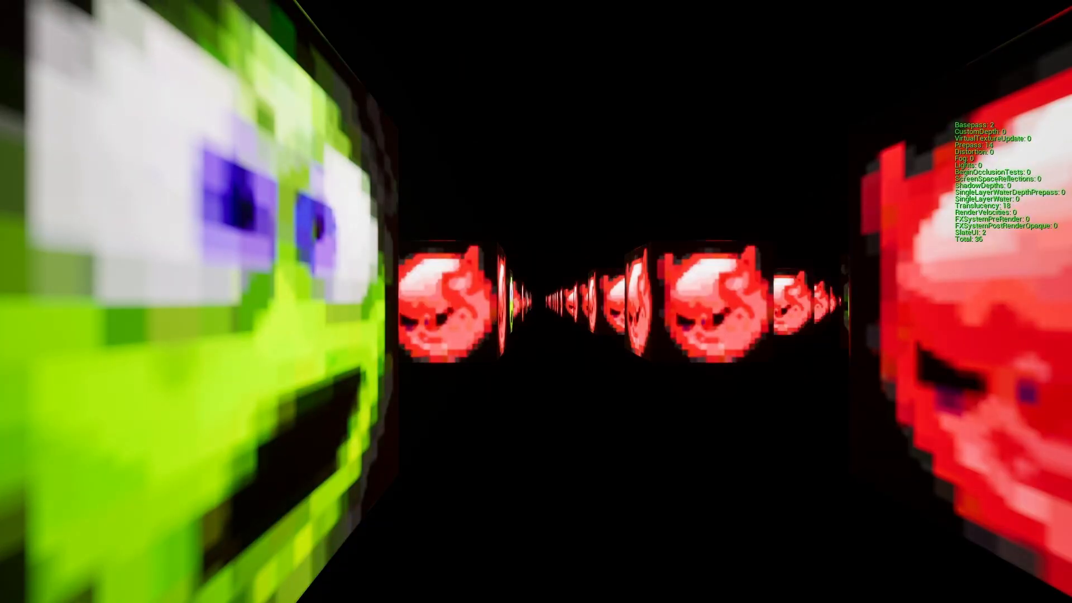
# Step: Leave full screen and end the play session of the ExampleUnified level
pyautogui.press('F11')
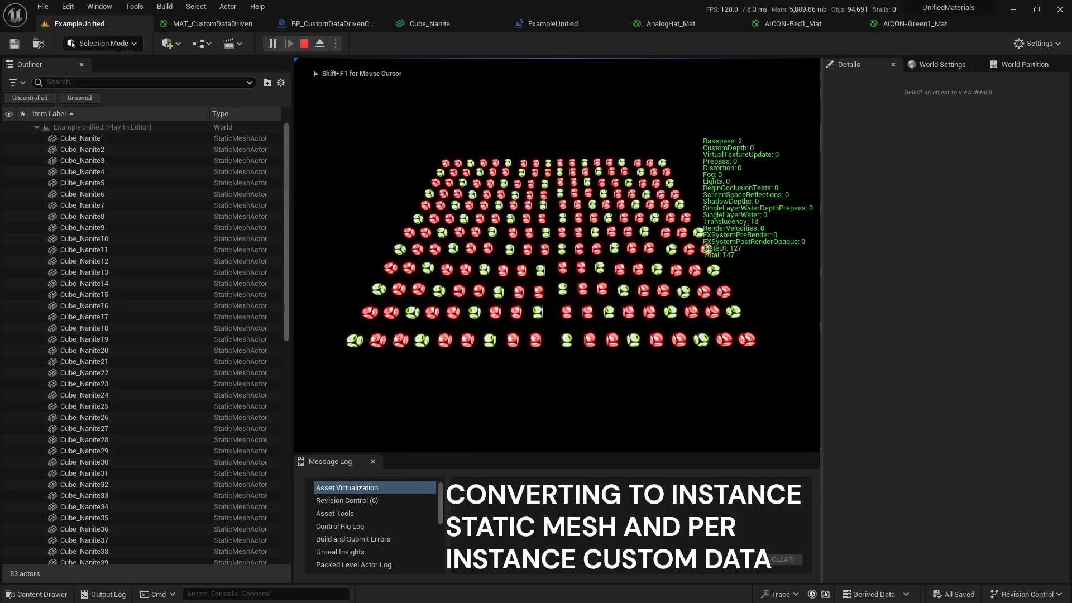
pyautogui.hotkey('shift', 'F1')
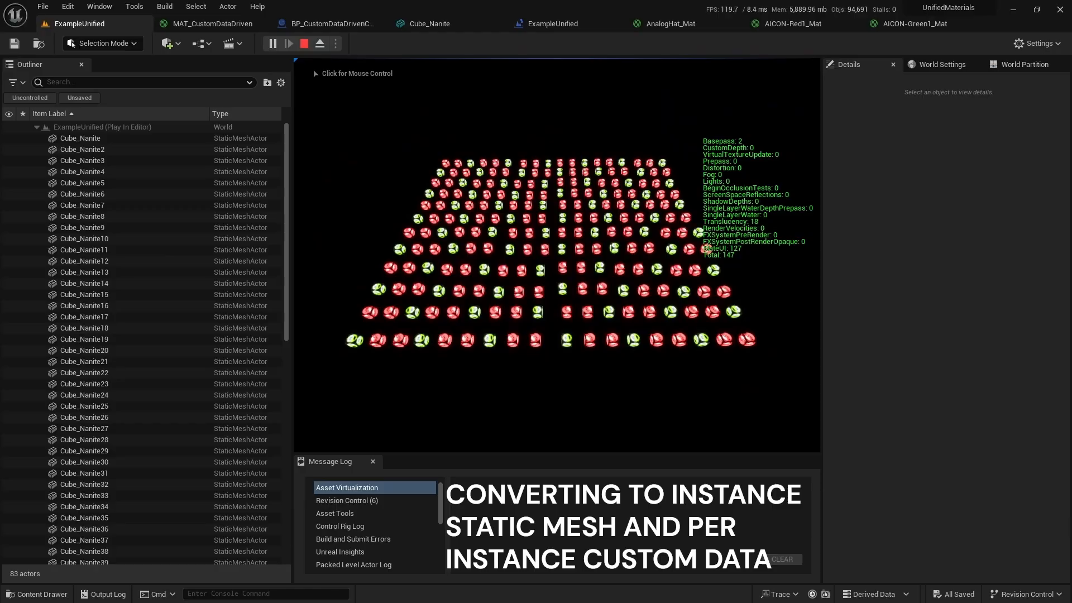
pyautogui.press('Escape')
# Step: Create a packed level actor from all 72 Cube_Nanite actors in ExampleStandardISM, with the pivot type set to World Origin
pyautogui.click(445, 163)
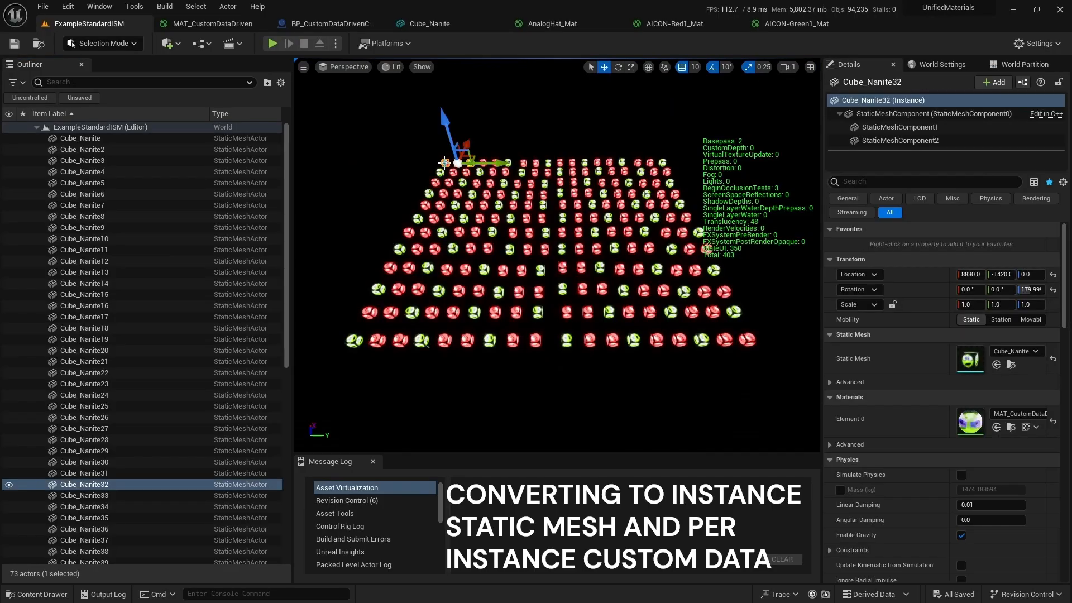
pyautogui.click(122, 131)
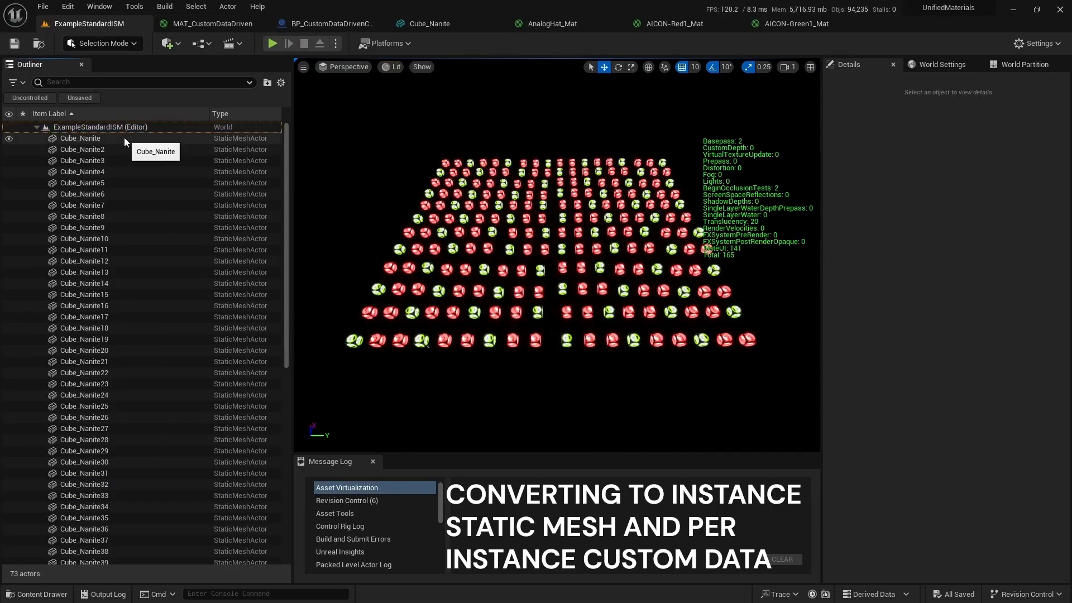
pyautogui.click(124, 138)
pyautogui.moveTo(288, 178); pyautogui.dragTo(287, 465)
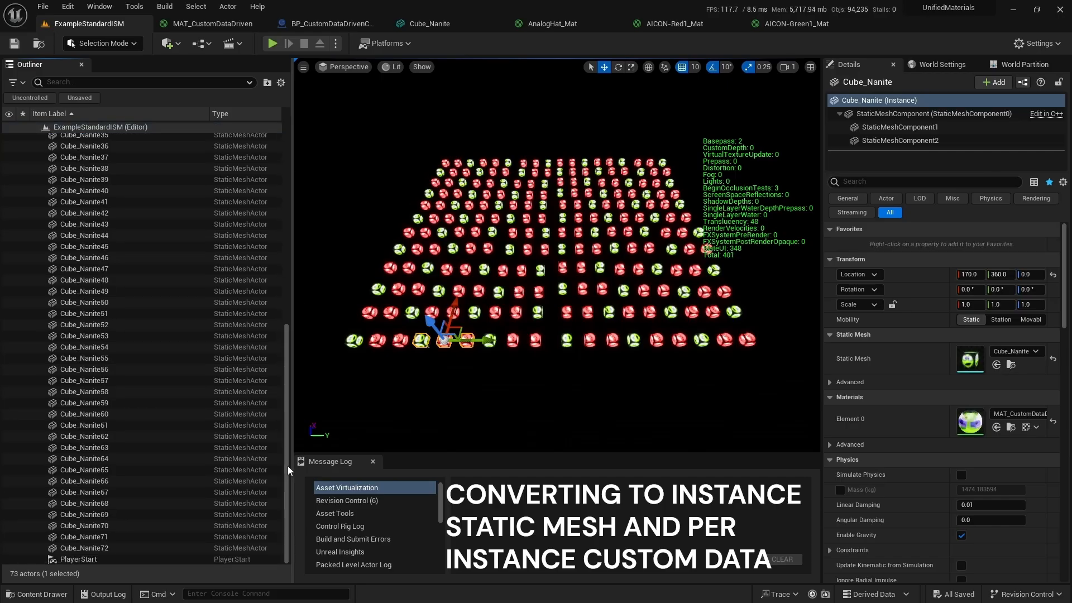
pyautogui.keyDown('shift'); pyautogui.click(182, 546); pyautogui.keyUp('shift')
pyautogui.rightClick(135, 493)
pyautogui.moveTo(217, 414)
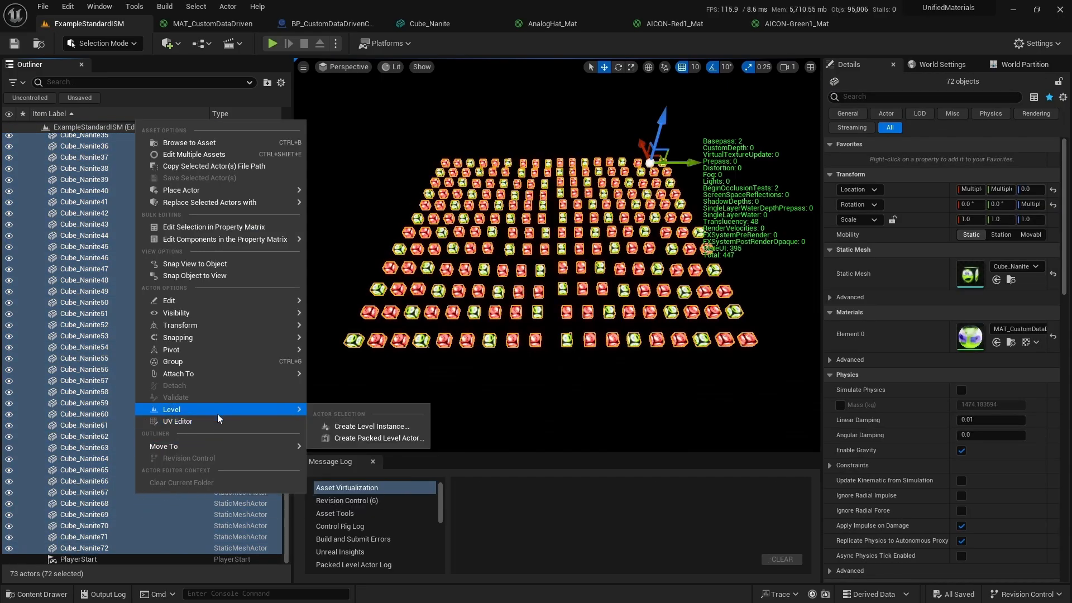
pyautogui.click(363, 439)
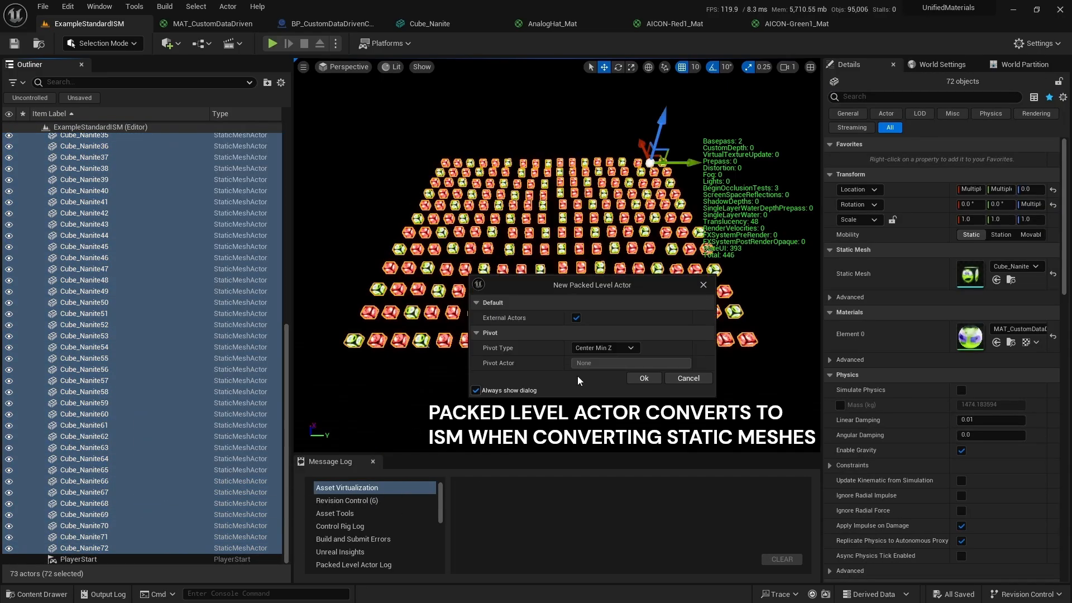
pyautogui.click(628, 351)
pyautogui.click(616, 386)
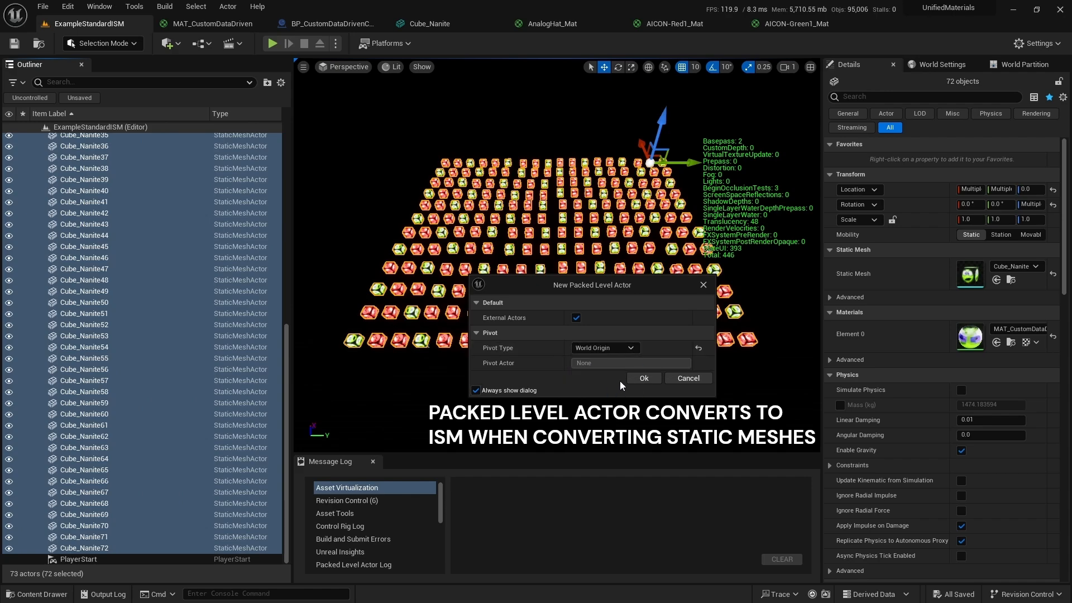
pyautogui.click(641, 378)
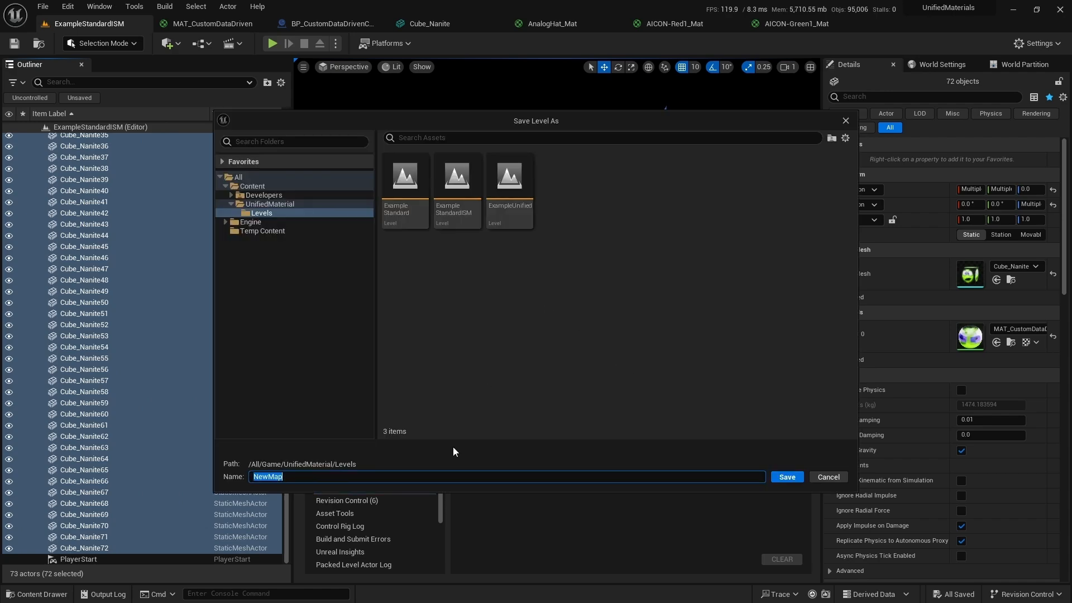
# Step: Save the packed level as PackedLevelCubes and its blueprint as BPP_PackedLevelCubes in the UnifiedMaterial Levels folder
pyautogui.write('PackedLevelCubes')
pyautogui.press('Return')
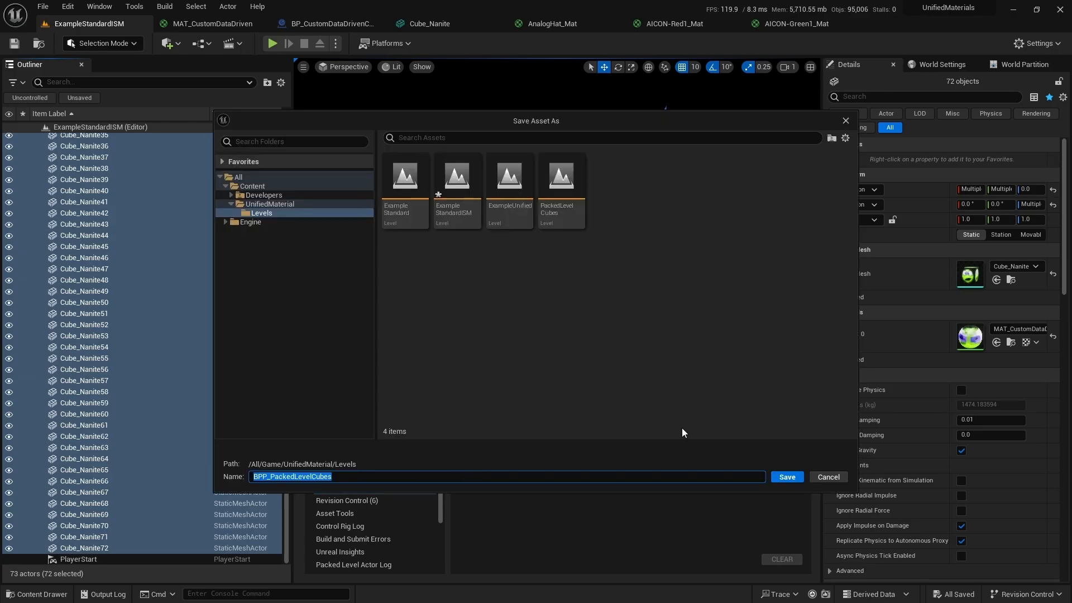
pyautogui.click(802, 476)
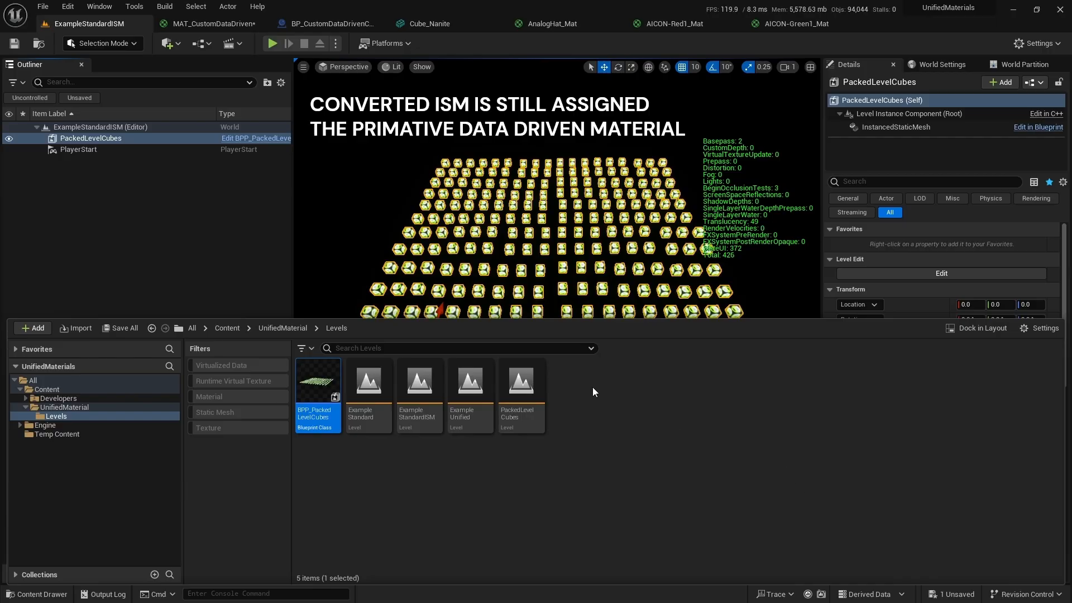
# Step: Inspect the InstancedStaticMesh component of the PackedLevelCubes actor in the level
pyautogui.click(225, 265)
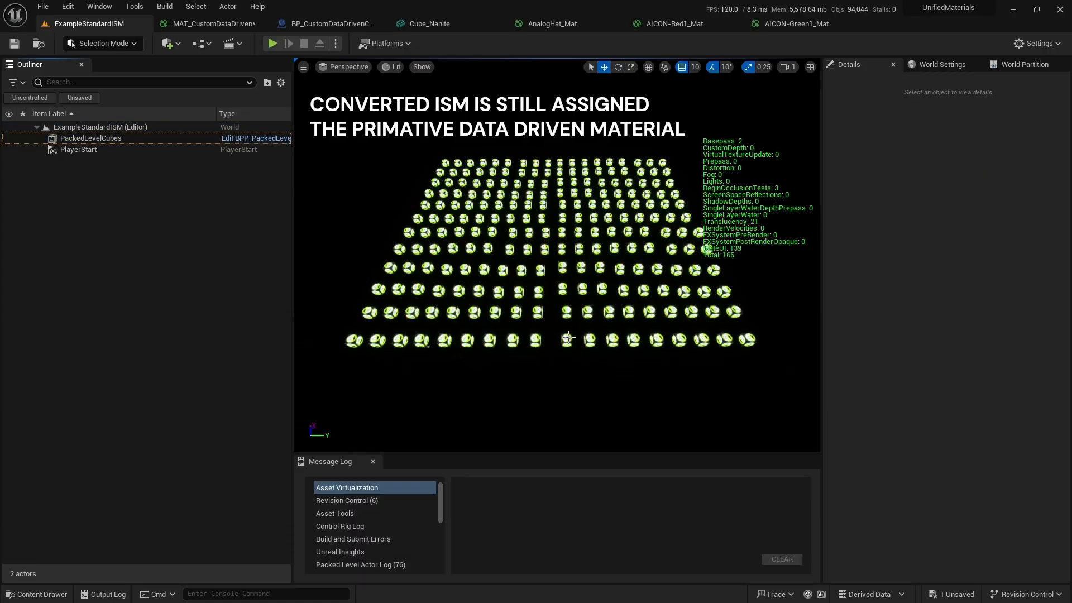
pyautogui.click(566, 337)
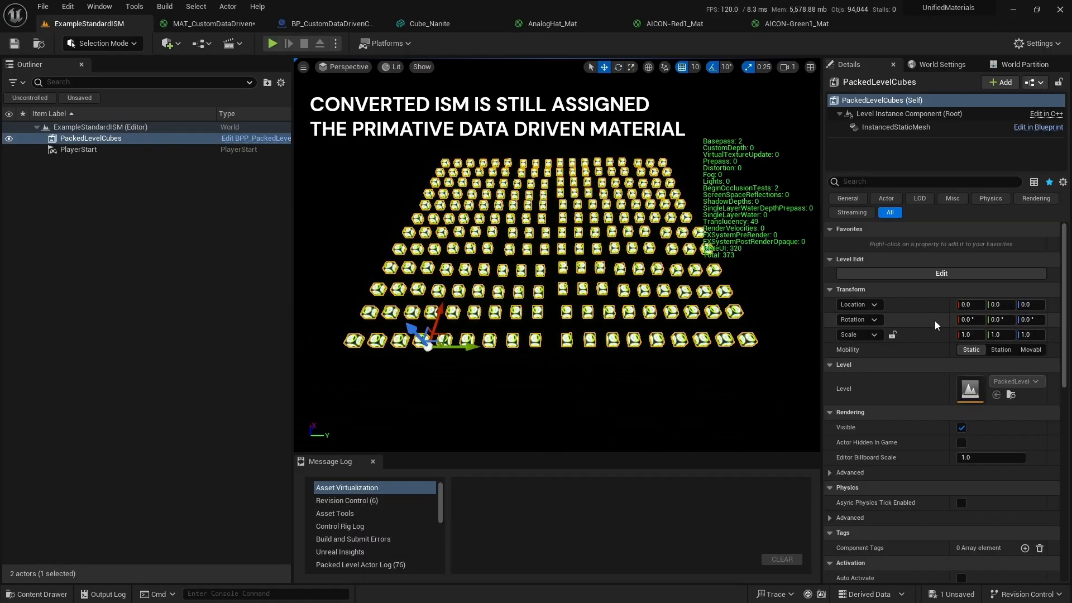
pyautogui.click(926, 126)
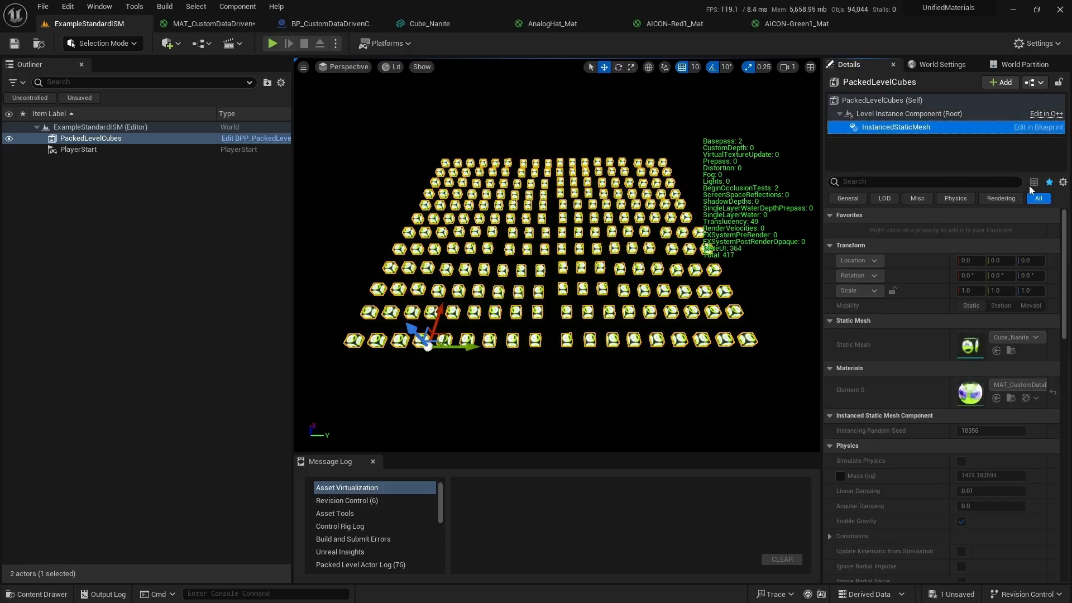
# Step: Open the BPP_PackedLevelCubes blueprint, locate the material of its InstancedStaticMesh component, and open MAT_CustomDataDriven
pyautogui.click(273, 139)
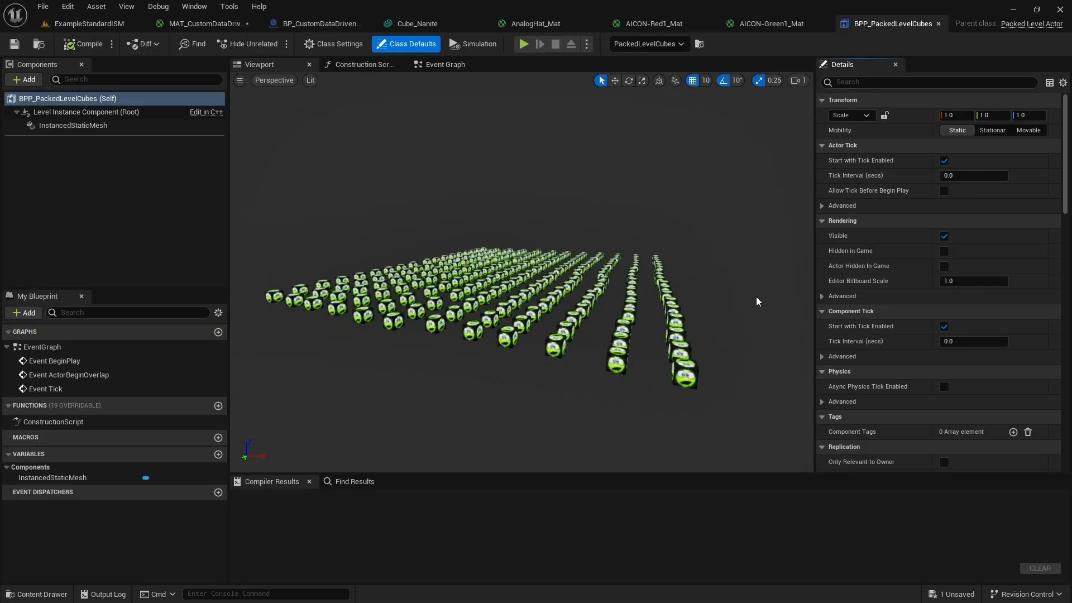
pyautogui.click(106, 125)
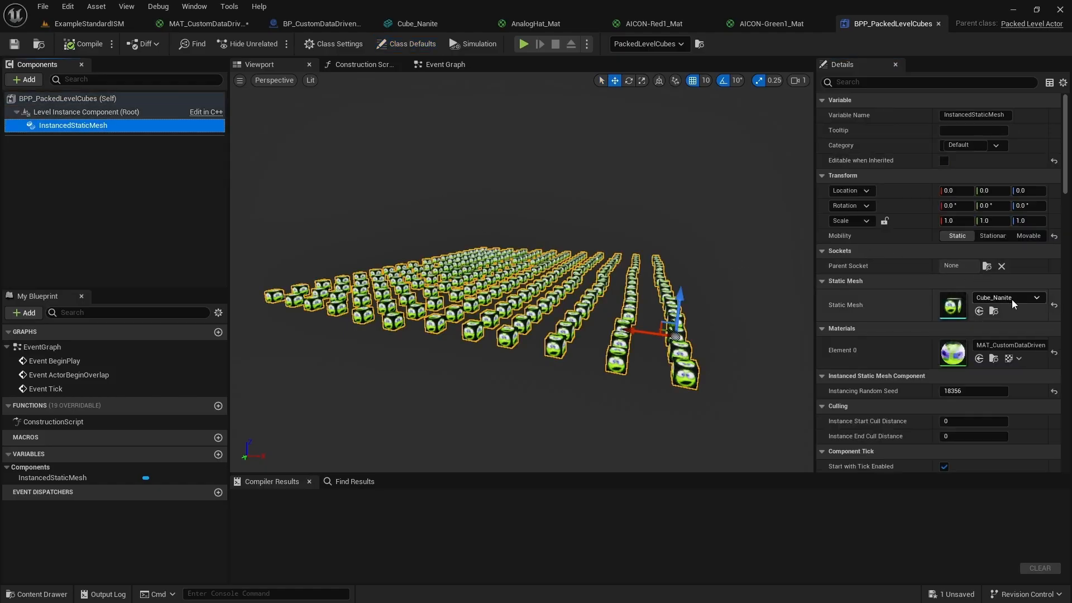
pyautogui.click(993, 359)
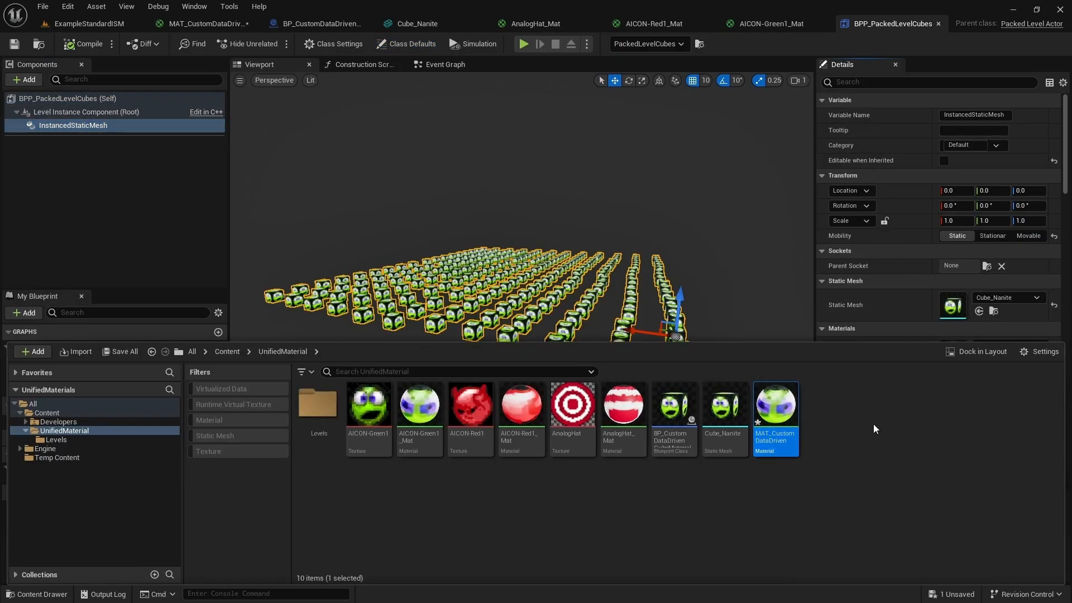
pyautogui.doubleClick(787, 412)
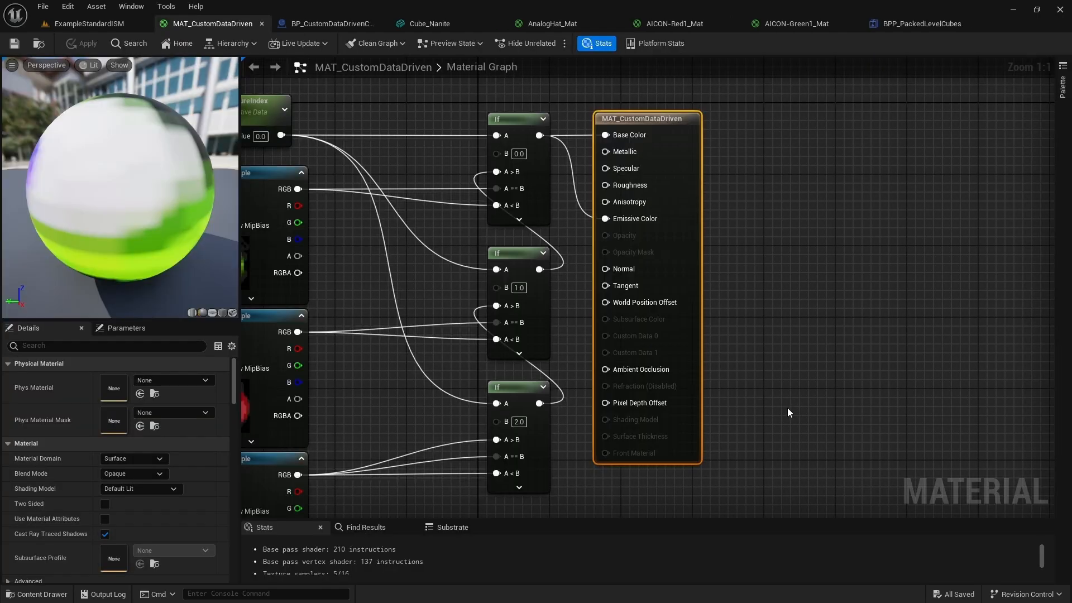
# Step: Return to the ExampleStandardISM level and duplicate the MAT_CustomDataDriven material in the UnifiedMaterial folder
pyautogui.click(93, 25)
pyautogui.click(21, 596)
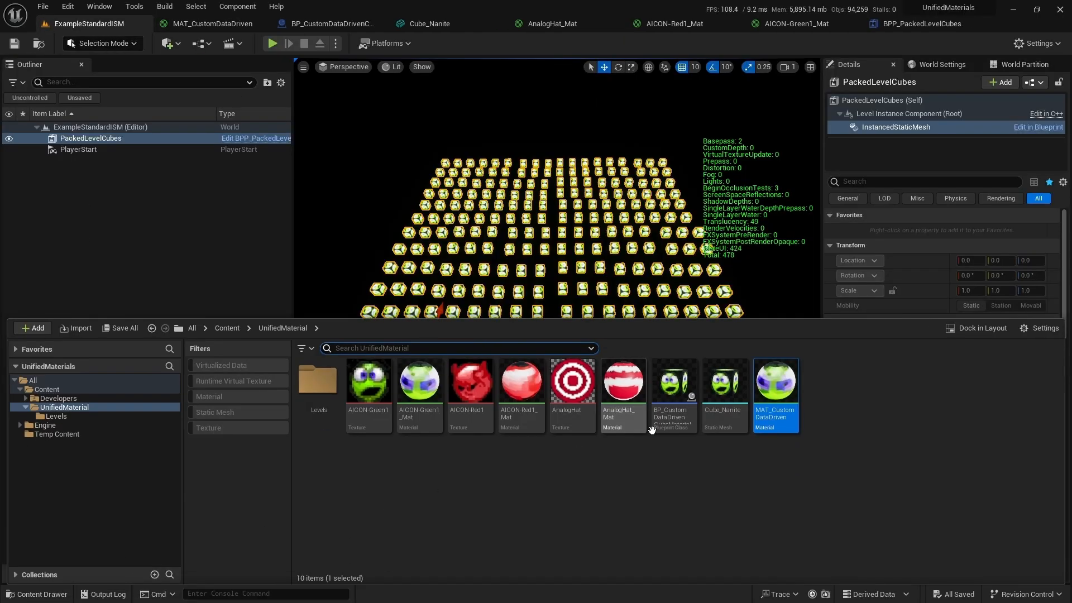
pyautogui.rightClick(776, 391)
pyautogui.click(825, 178)
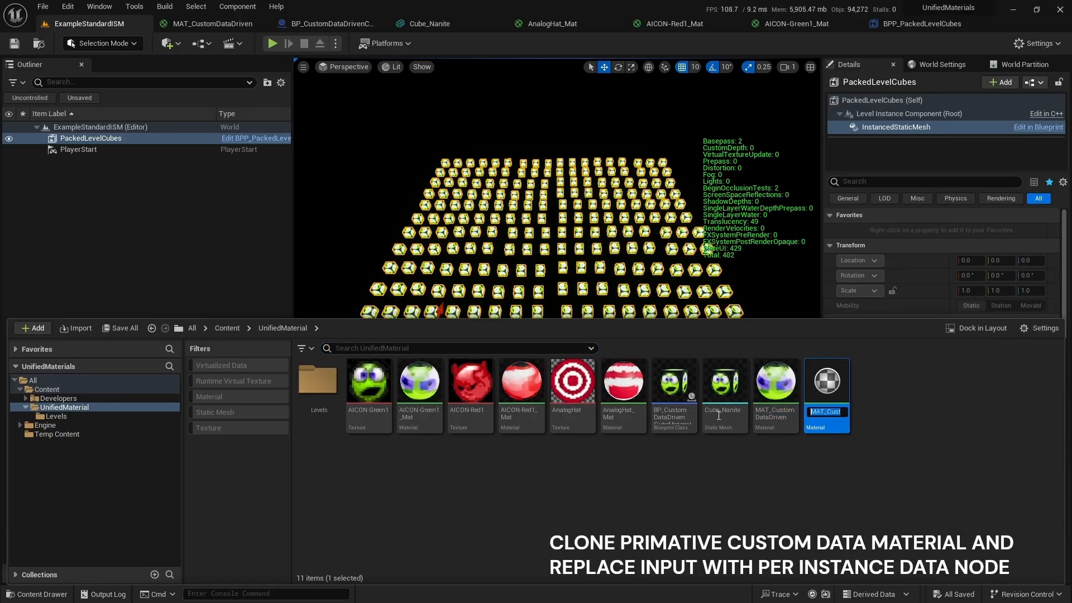
pyautogui.press('Return')
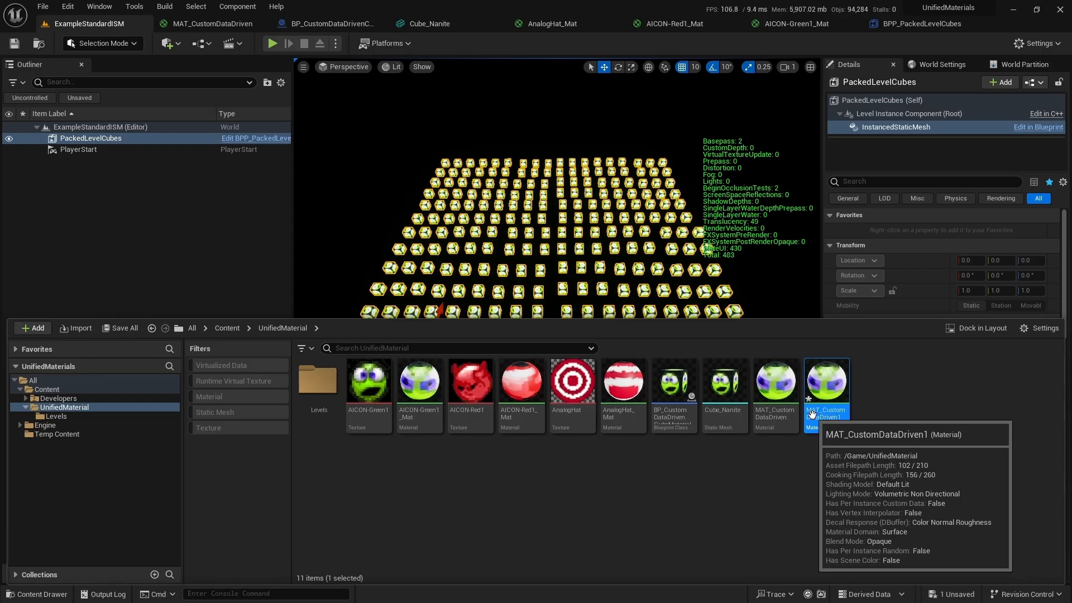
# Step: Rename the duplicated material as MAT_PerInstanceCustomDataDriven
pyautogui.click(834, 414)
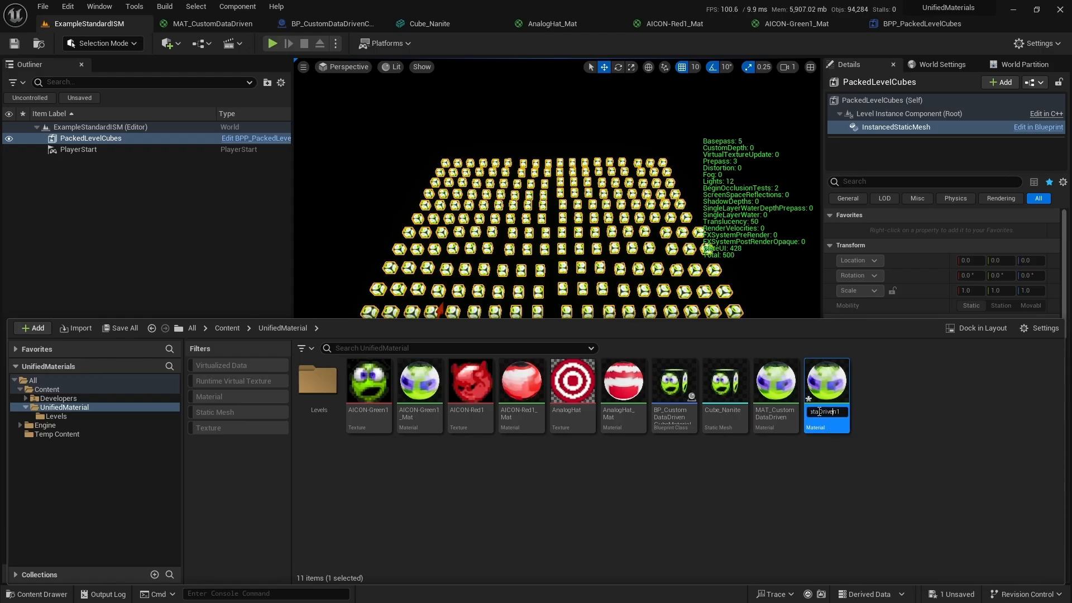
pyautogui.moveTo(819, 412)
pyautogui.mouseDown()
pyautogui.moveTo(772, 426)
pyautogui.moveTo(829, 424)
pyautogui.mouseUp()
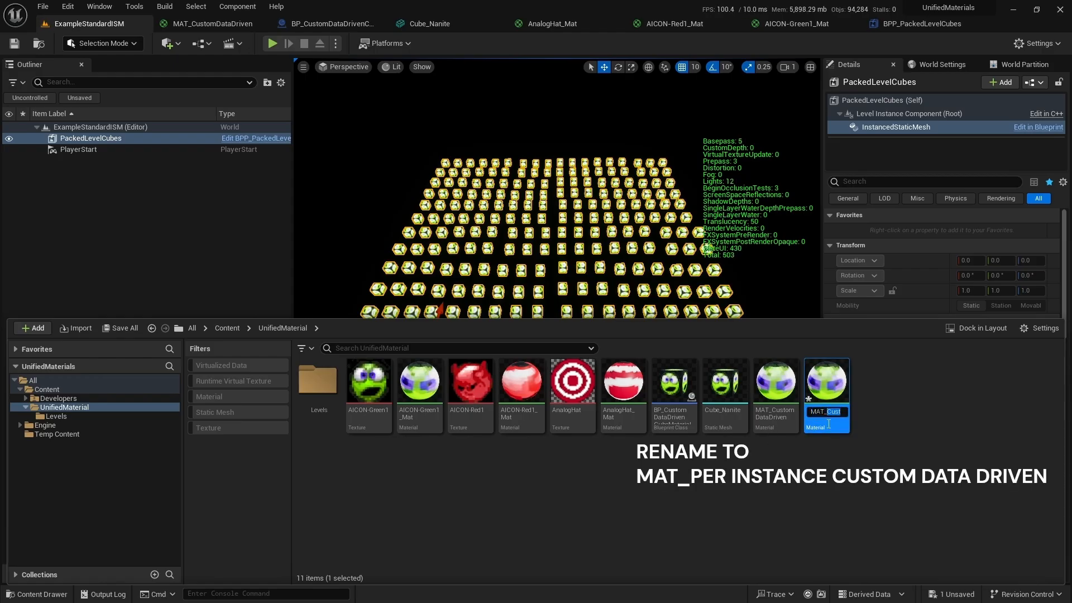
pyautogui.write('PerIns')
pyautogui.press('Return')
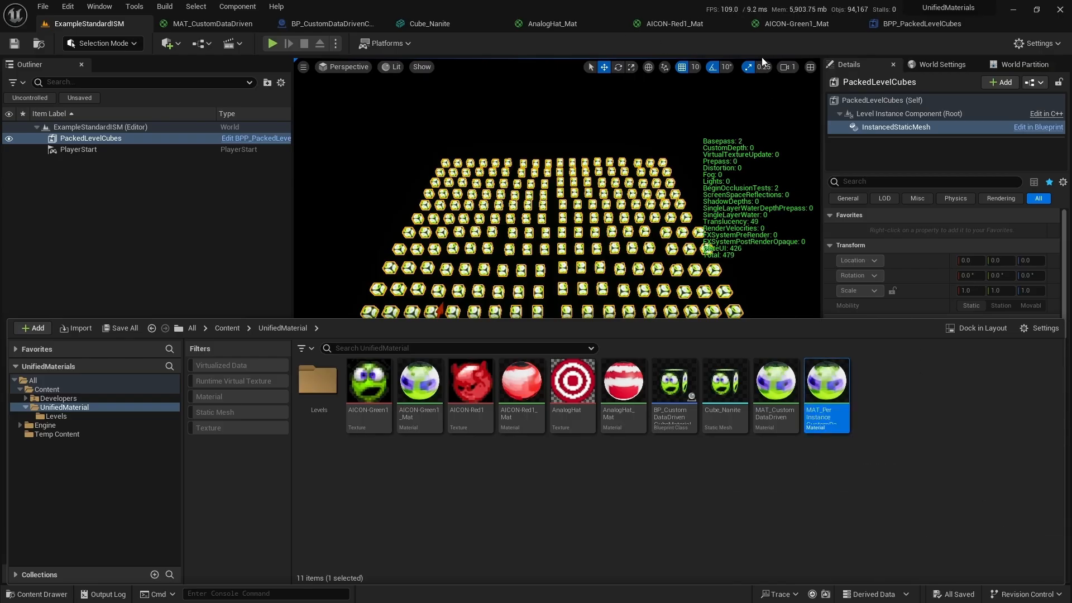
# Step: Assign MAT_PerInstanceCustomDataDriven as the Element 0 material of the InstancedStaticMesh component in BPP_PackedLevelCubes
pyautogui.click(912, 25)
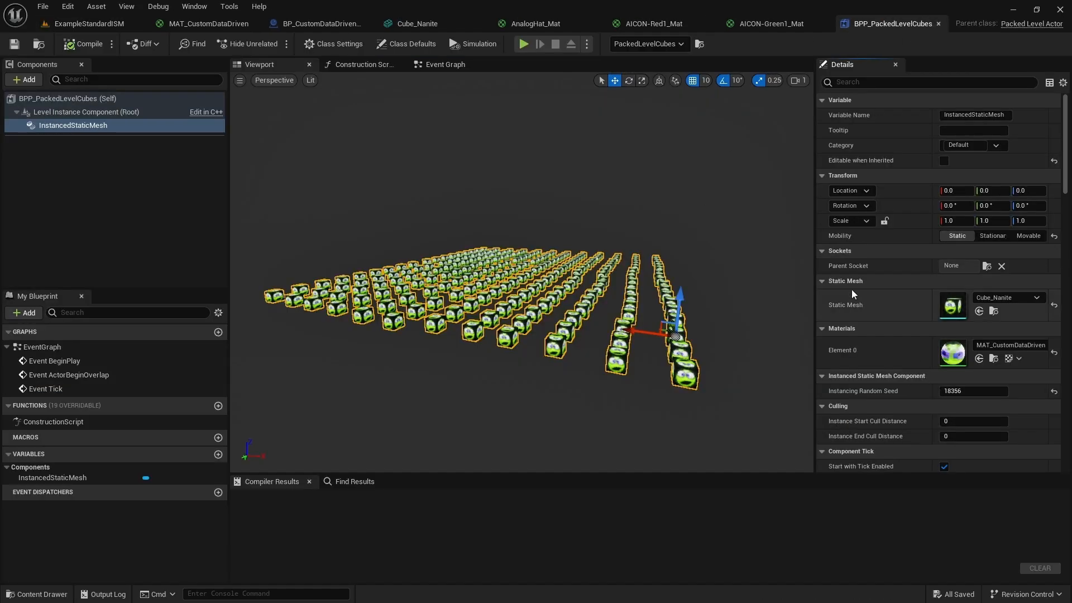
pyautogui.click(979, 358)
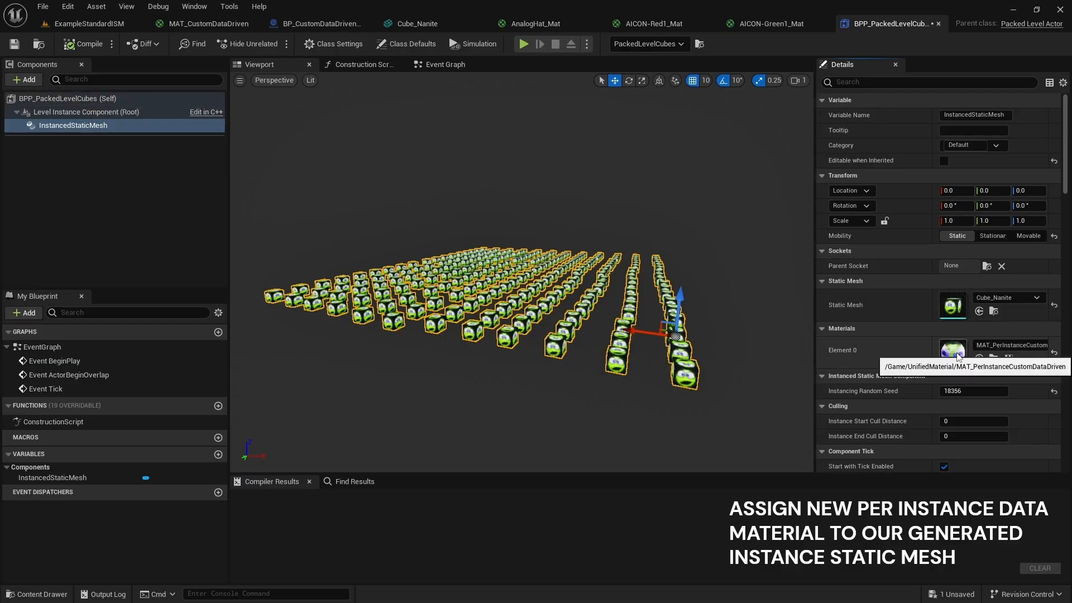
# Step: Collapse the InstancedStaticMesh detail categories from Instanced Static Mesh Component through Lighting, keeping Instances expanded
pyautogui.scroll(-4, 916, 407)
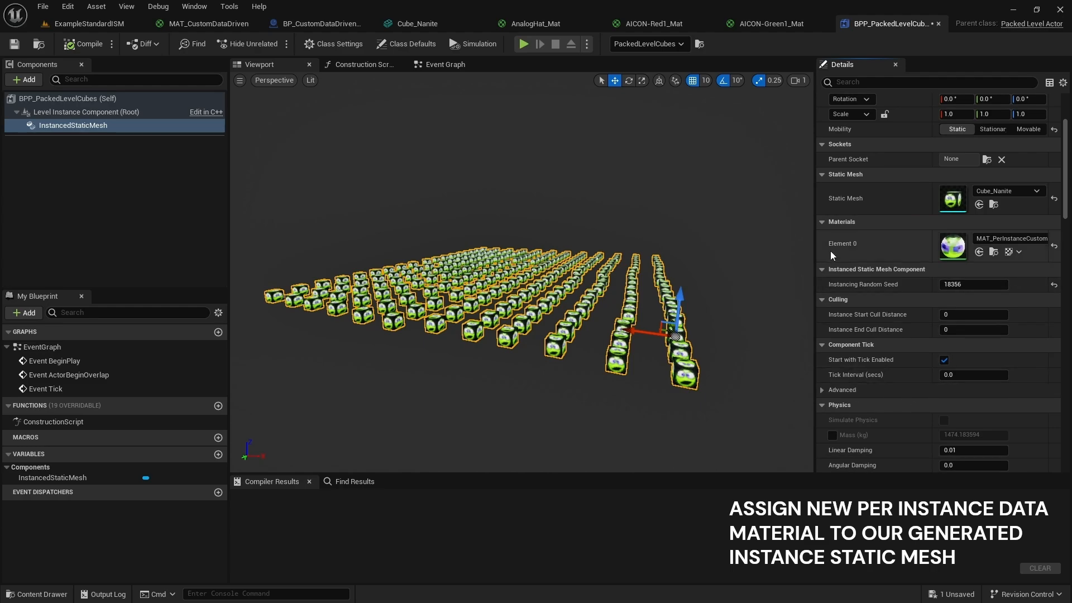
pyautogui.click(825, 269)
pyautogui.click(824, 284)
pyautogui.click(823, 299)
pyautogui.click(825, 314)
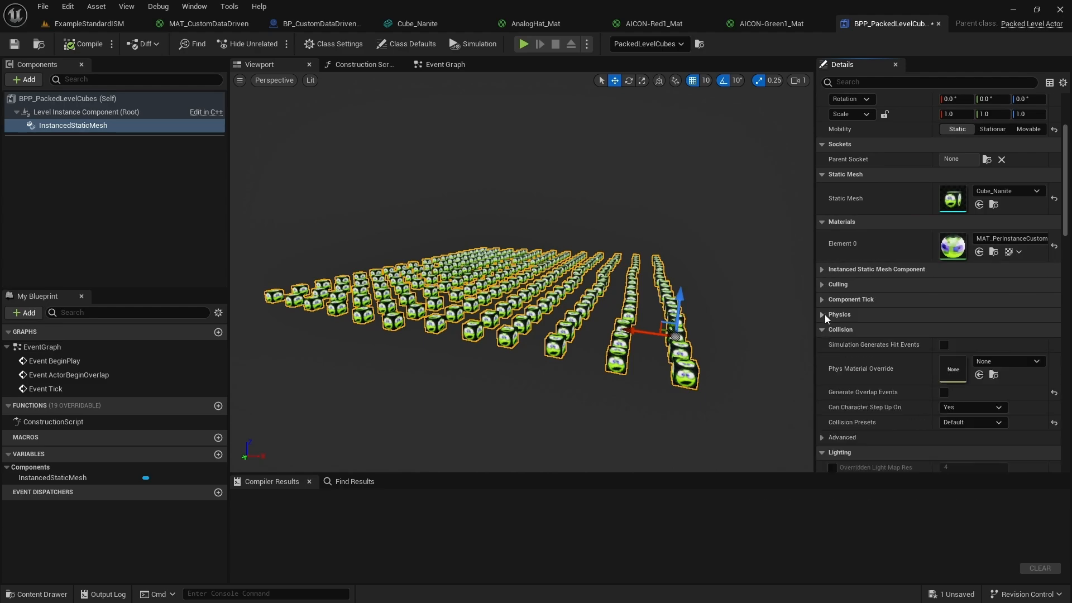
pyautogui.click(827, 329)
pyautogui.click(827, 345)
pyautogui.click(828, 359)
pyautogui.click(829, 360)
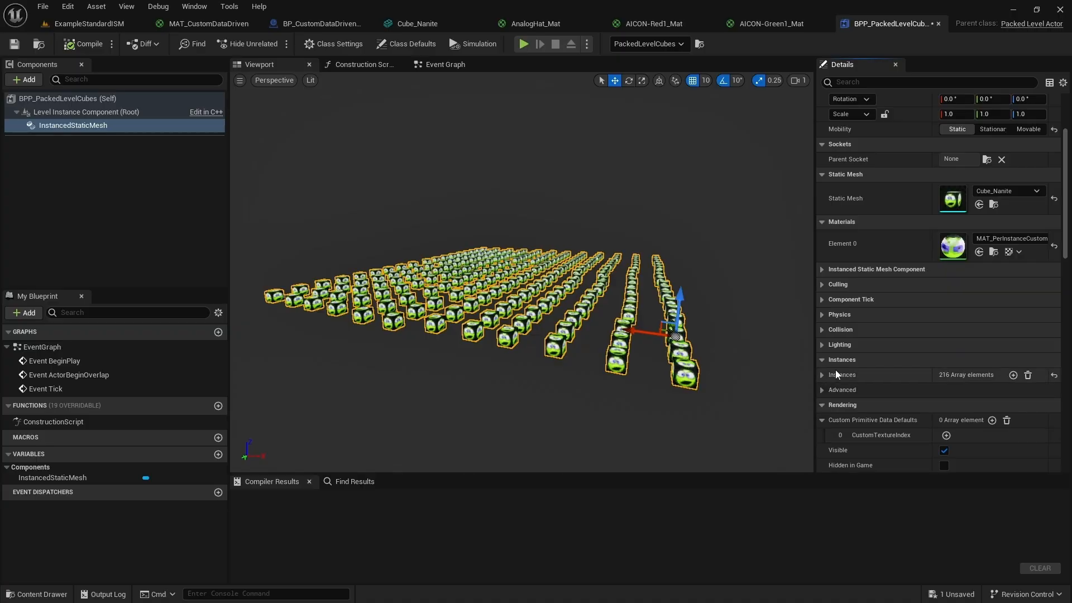
# Step: Expand the advanced Instances settings and their Custom data array, and examine the custom data value of each instance
pyautogui.scroll(-3, 871, 346)
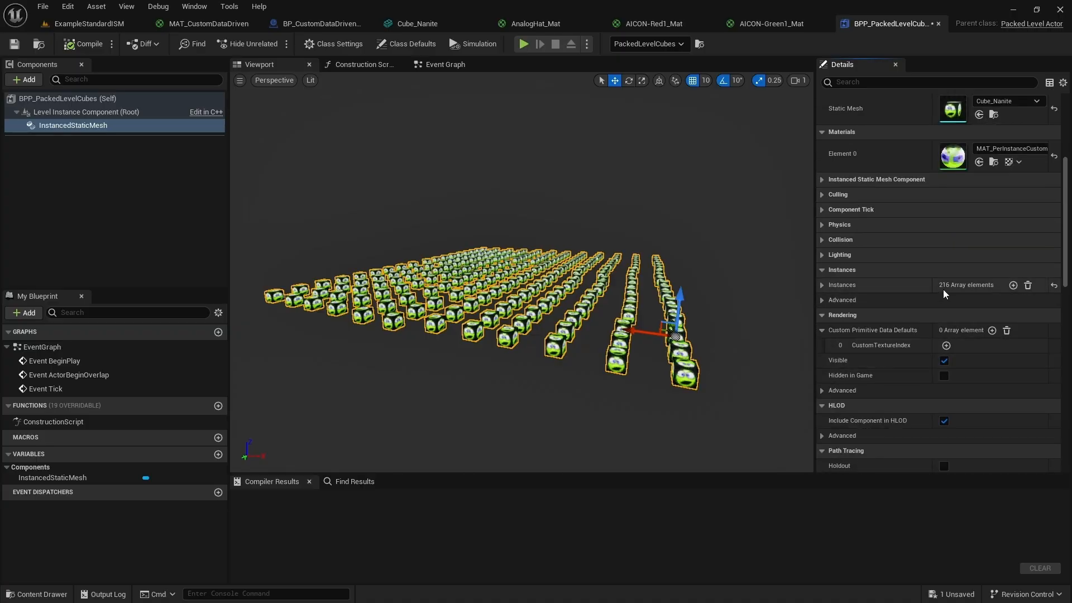
pyautogui.click(820, 299)
pyautogui.click(822, 299)
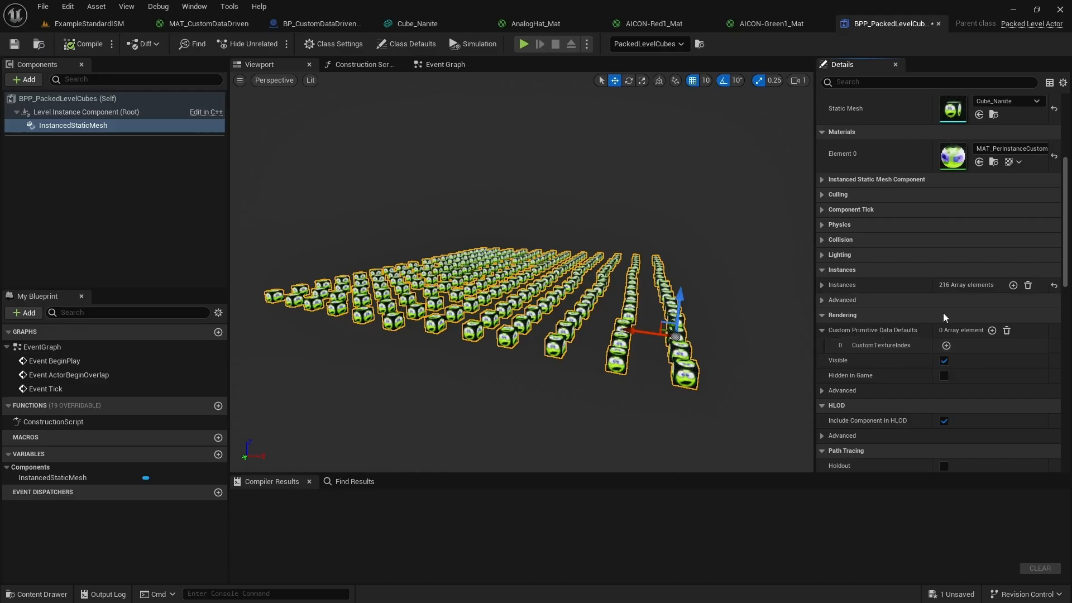
pyautogui.click(821, 298)
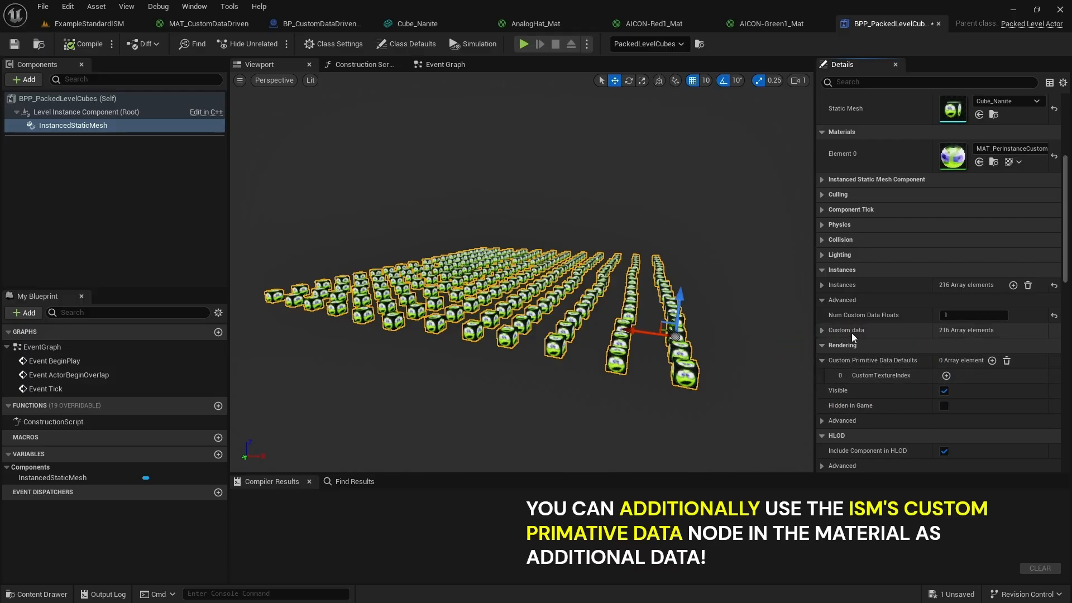
pyautogui.click(822, 330)
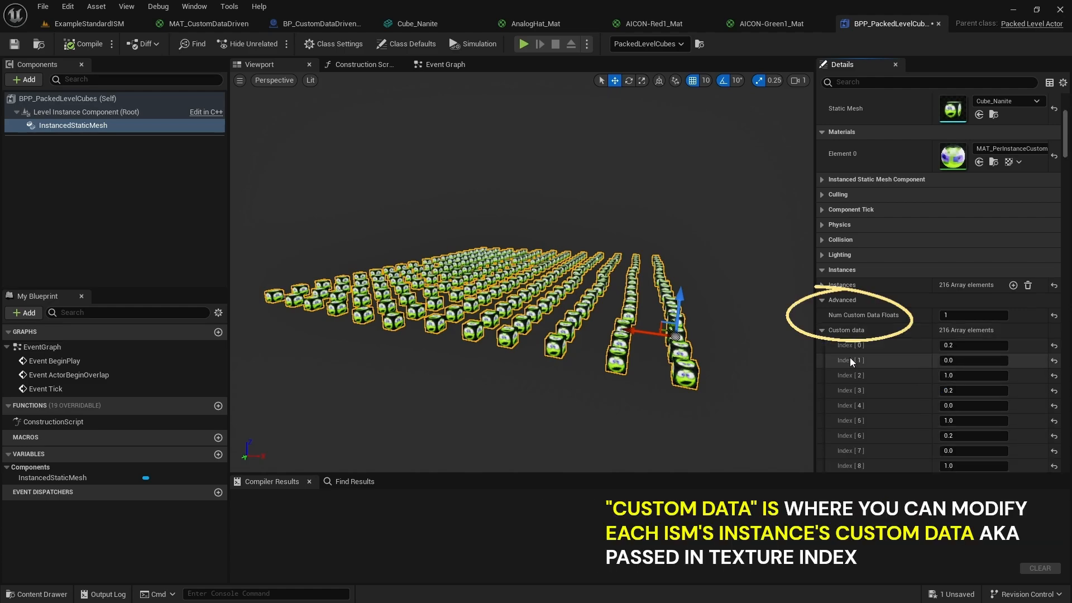
pyautogui.scroll(-5, 859, 379)
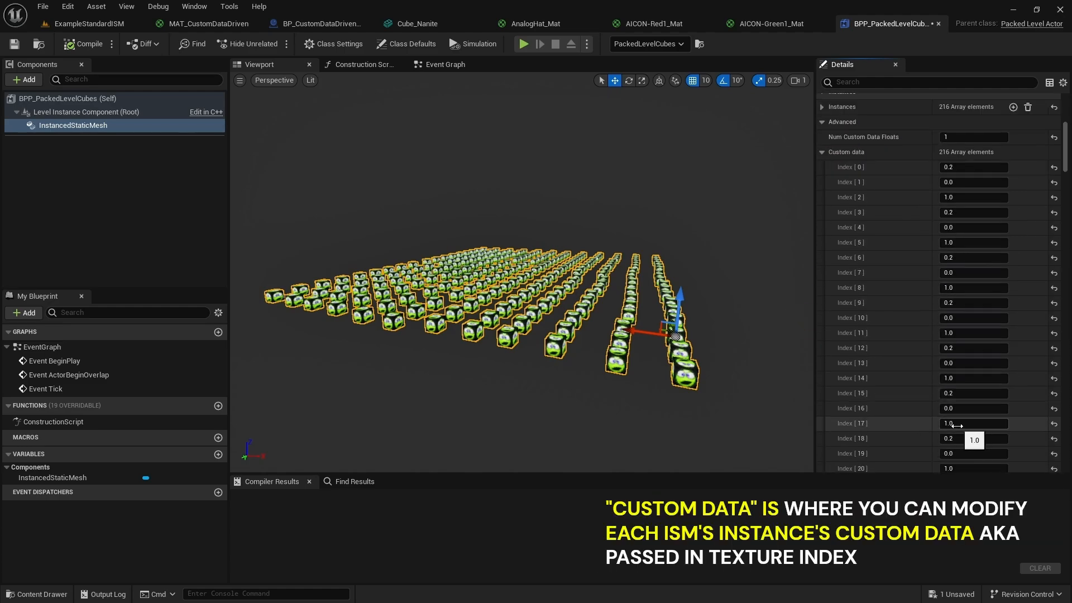
pyautogui.scroll(-2, 959, 431)
pyautogui.scroll(-1, 958, 430)
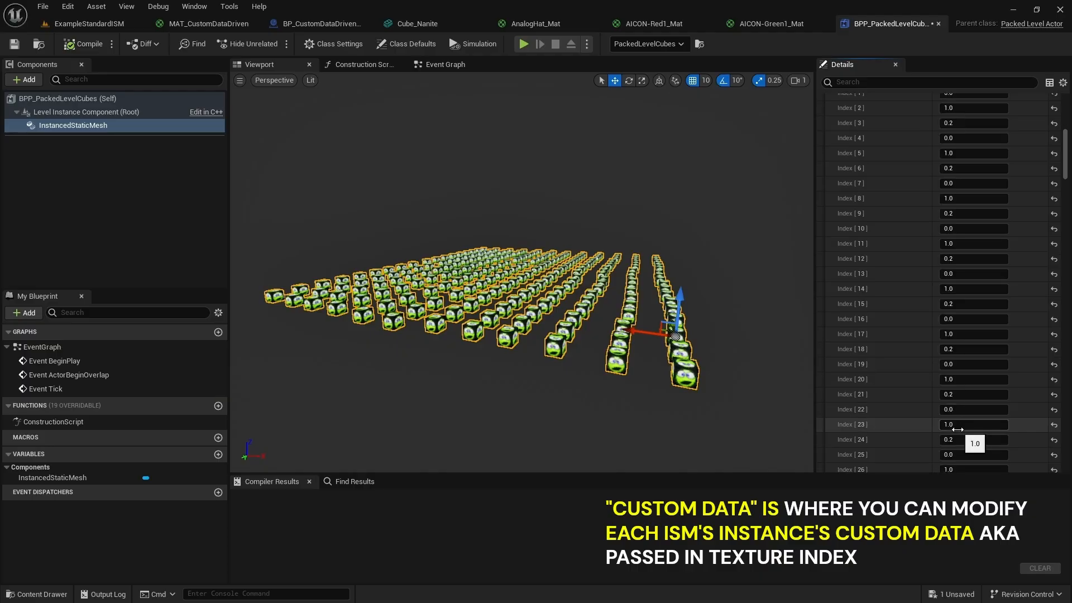
pyautogui.scroll(-4, 957, 429)
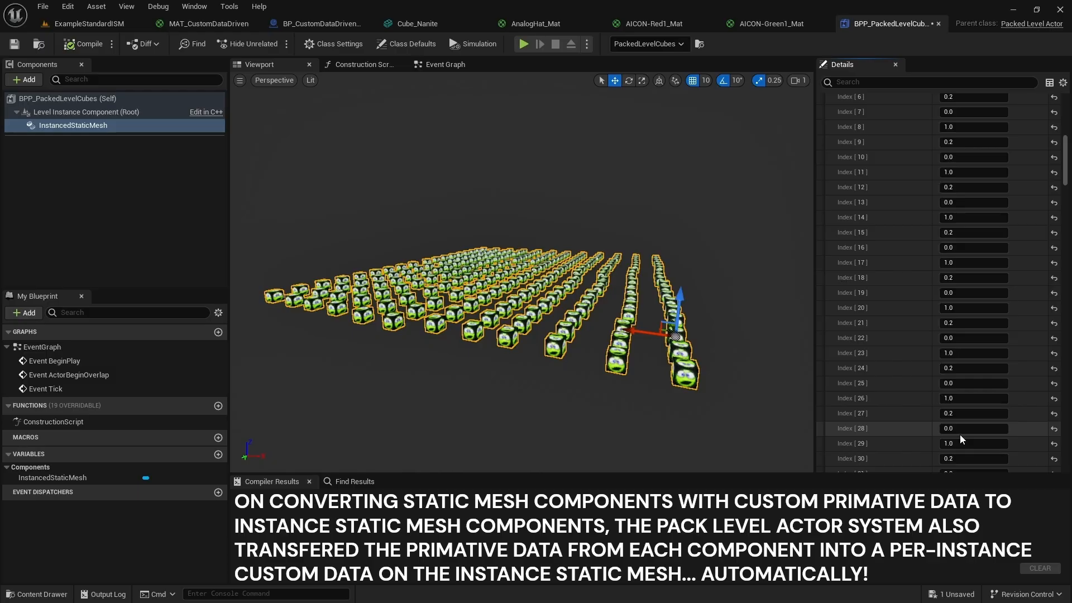
pyautogui.scroll(4, 959, 435)
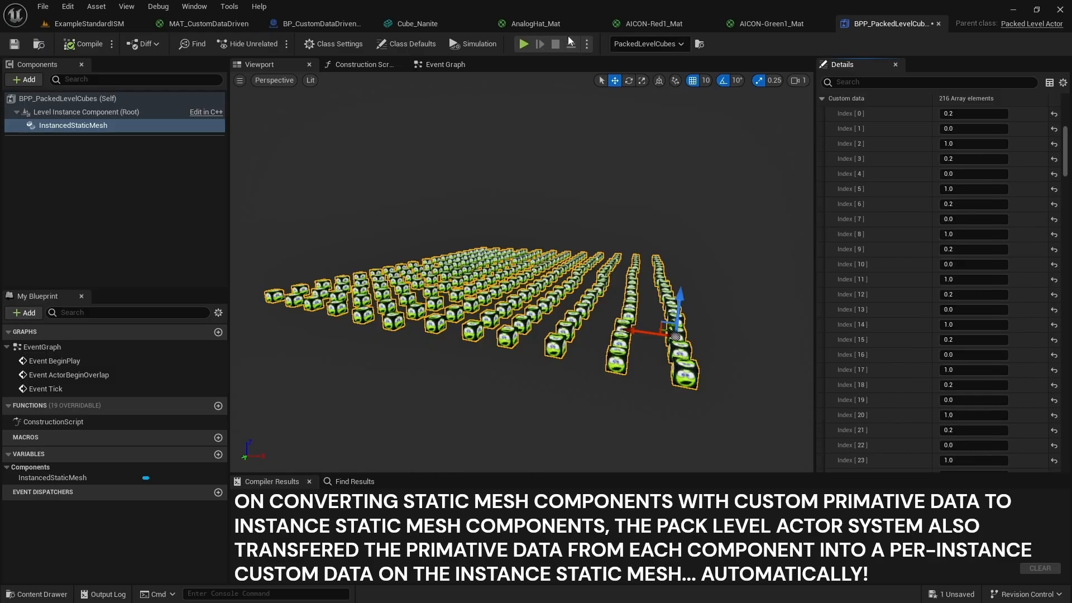
# Step: Review the AICON-Green1_Mat, AICON-Red1_Mat and AnalogHat_Mat graphs, and return to the BPP_PackedLevelCubes blueprint
pyautogui.click(772, 23)
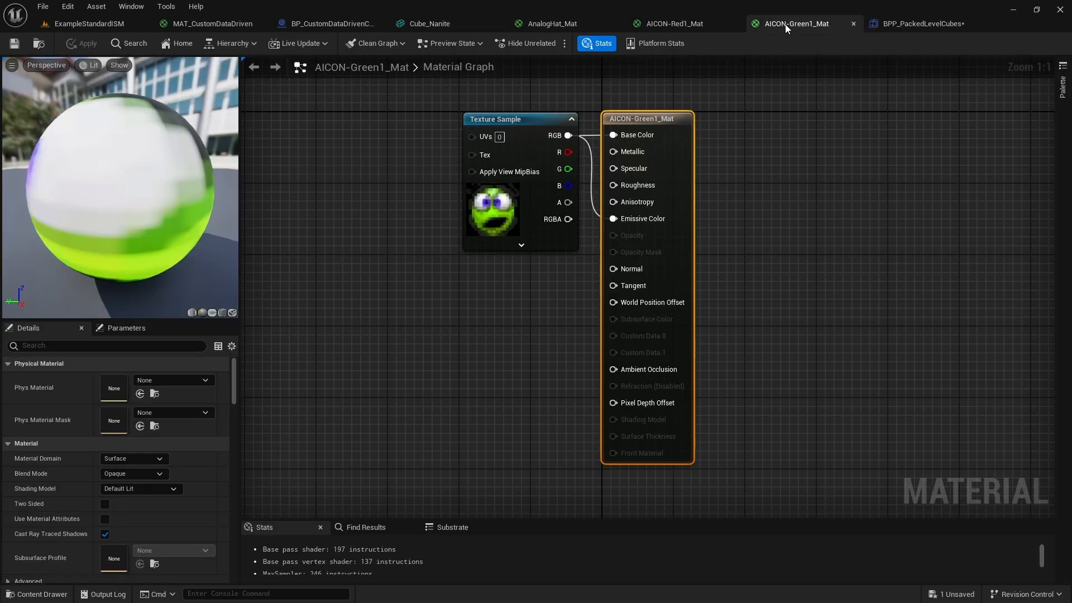
pyautogui.click(692, 23)
pyautogui.click(553, 24)
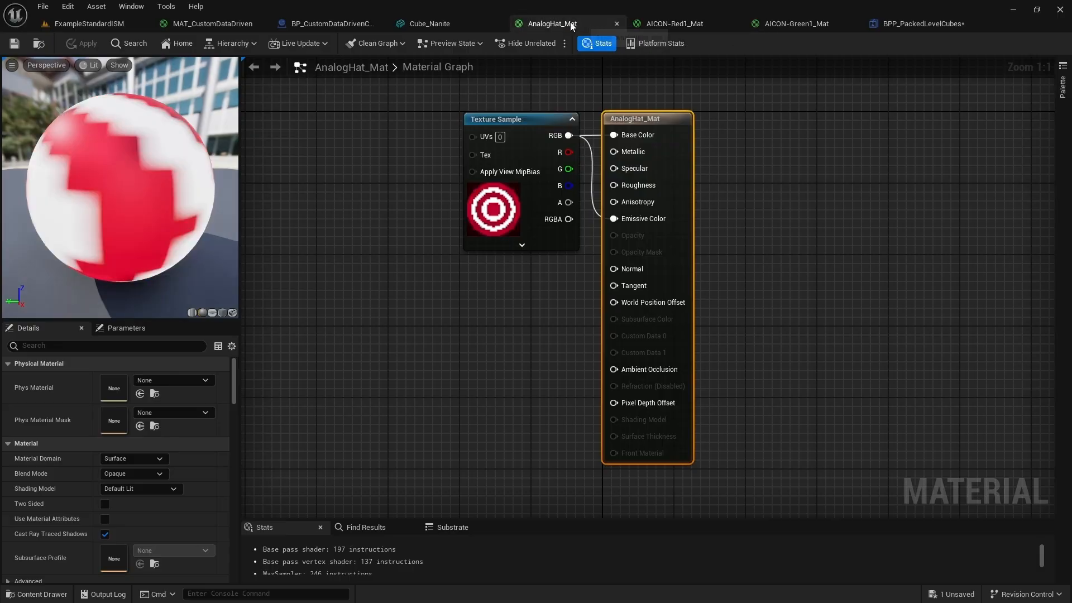
pyautogui.click(924, 24)
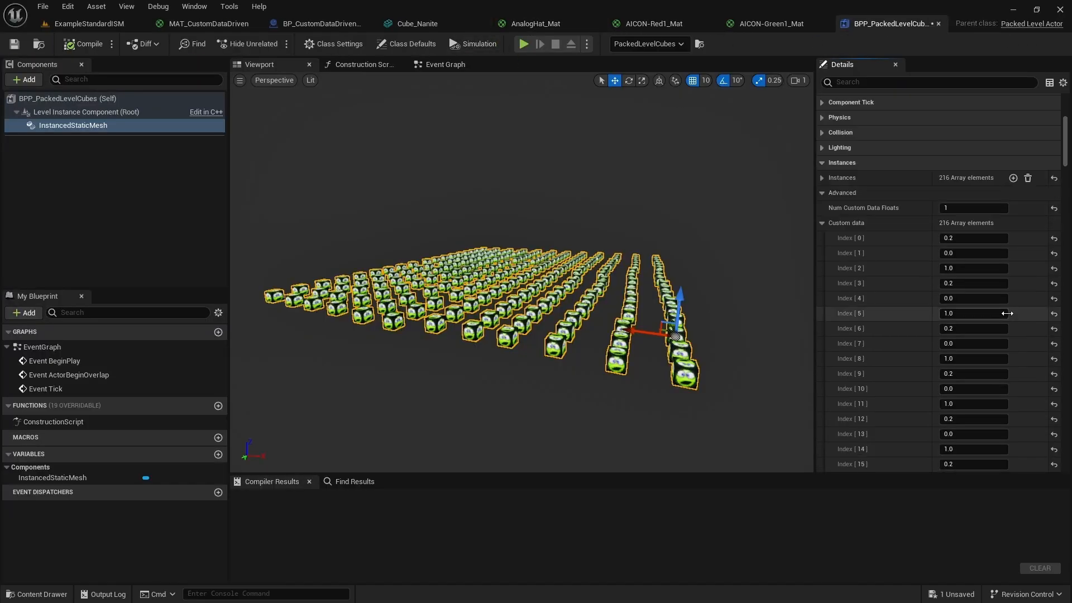
# Step: Locate the InstancedStaticMesh component's Element 0 material in the content folder and open MAT_PerInstanceCustomDataDriven
pyautogui.scroll(5, 1007, 313)
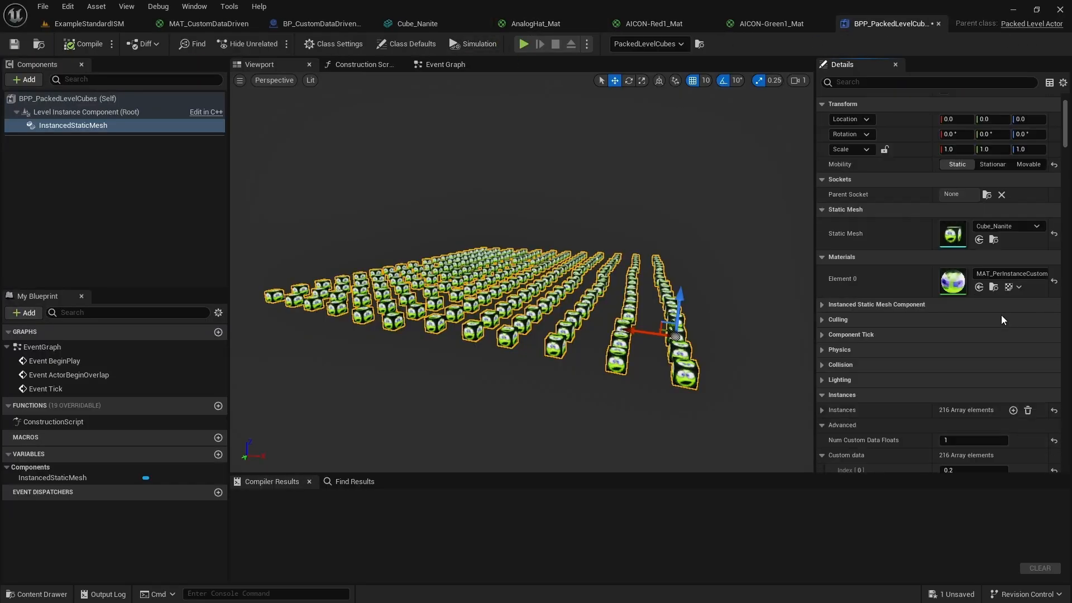
pyautogui.click(993, 287)
pyautogui.doubleClick(826, 413)
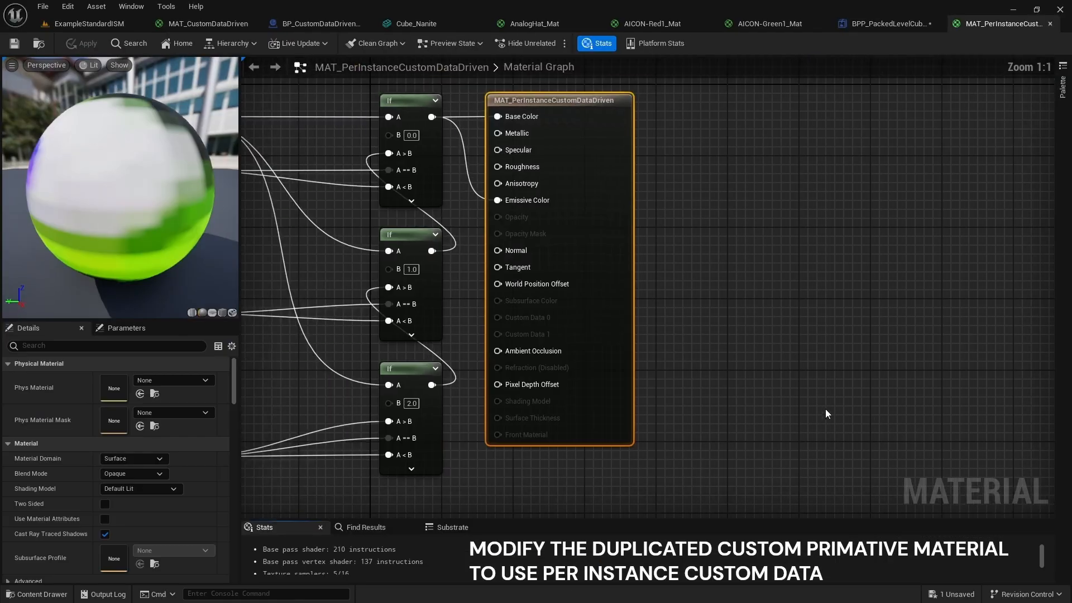
# Step: Add a PerInstanceCustomData node to the material graph and place it just above the CustomTextureIndex node
pyautogui.scroll(-2, 392, 281)
pyautogui.moveTo(393, 280); pyautogui.dragTo(646, 415, button='right')
pyautogui.rightClick(484, 239)
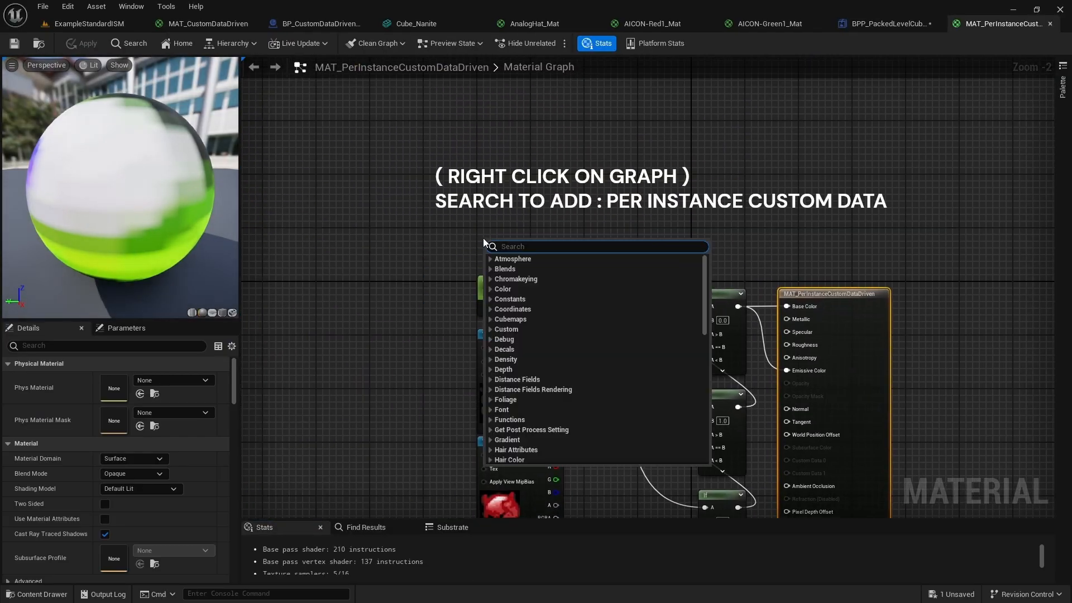
pyautogui.write('per ins')
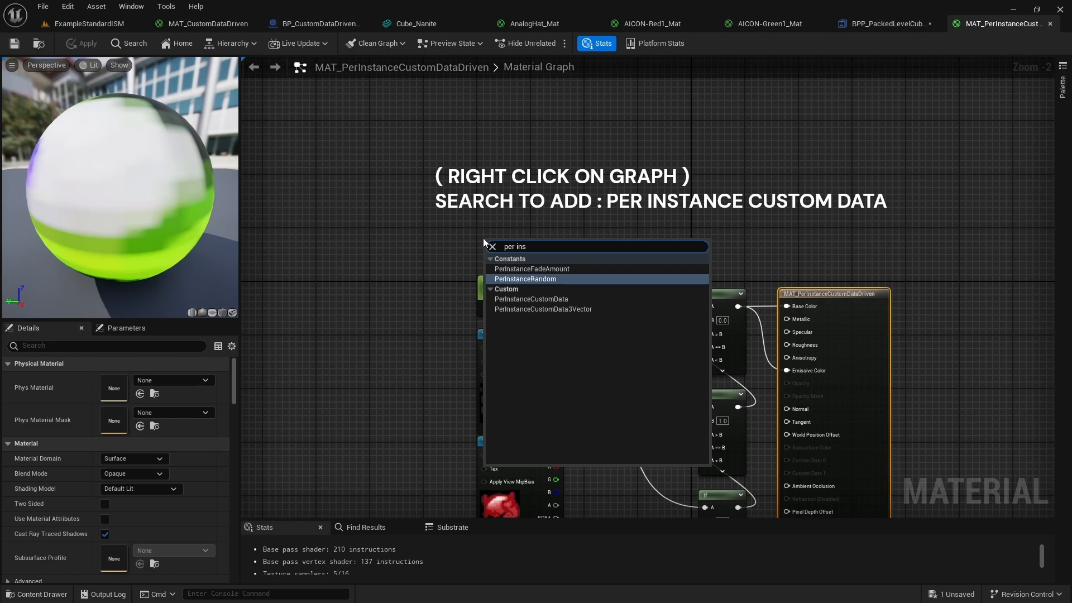
pyautogui.press('Down')
pyautogui.press('Down')
pyautogui.press('Return')
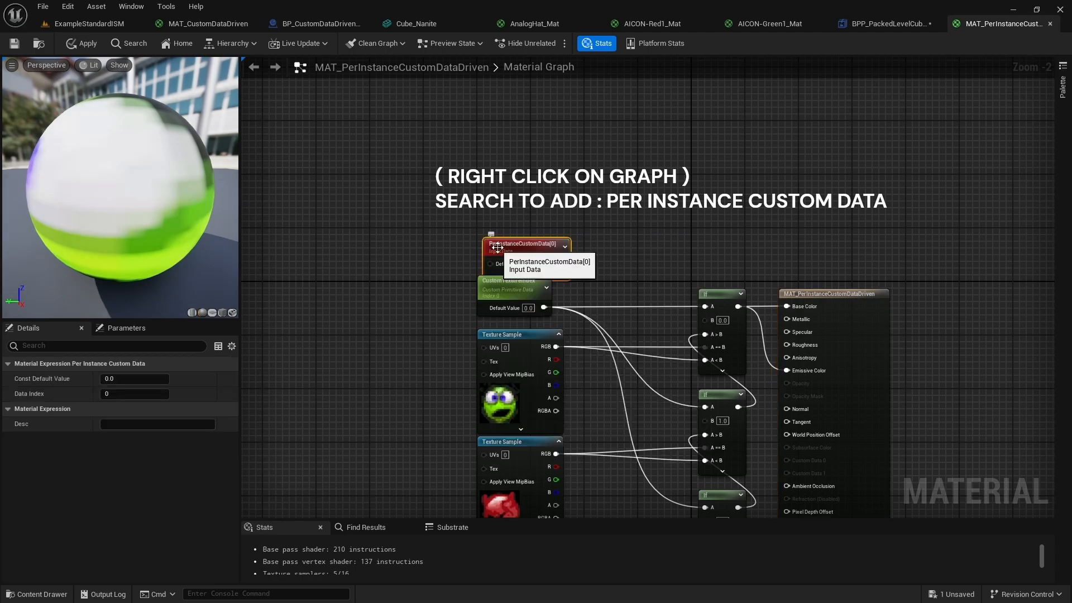
pyautogui.moveTo(543, 253); pyautogui.dragTo(535, 236)
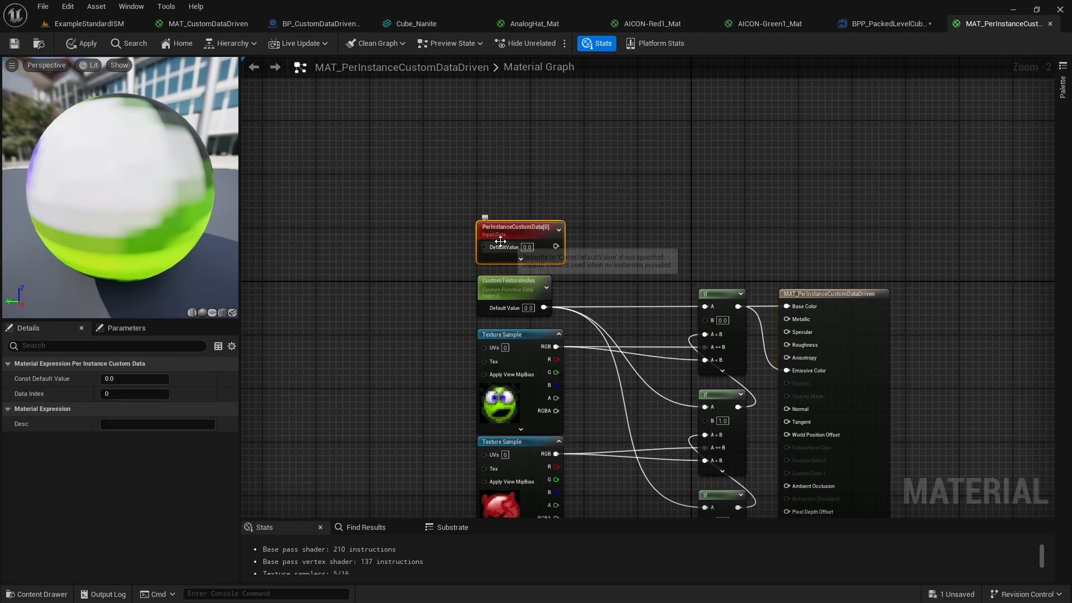
# Step: Transfer all output connections of CustomTextureIndex to the PerInstanceCustomData node, and apply and save the material
pyautogui.keyDown('ctrl'); pyautogui.moveTo(544, 307); pyautogui.dragTo(555, 246); pyautogui.keyUp('ctrl')
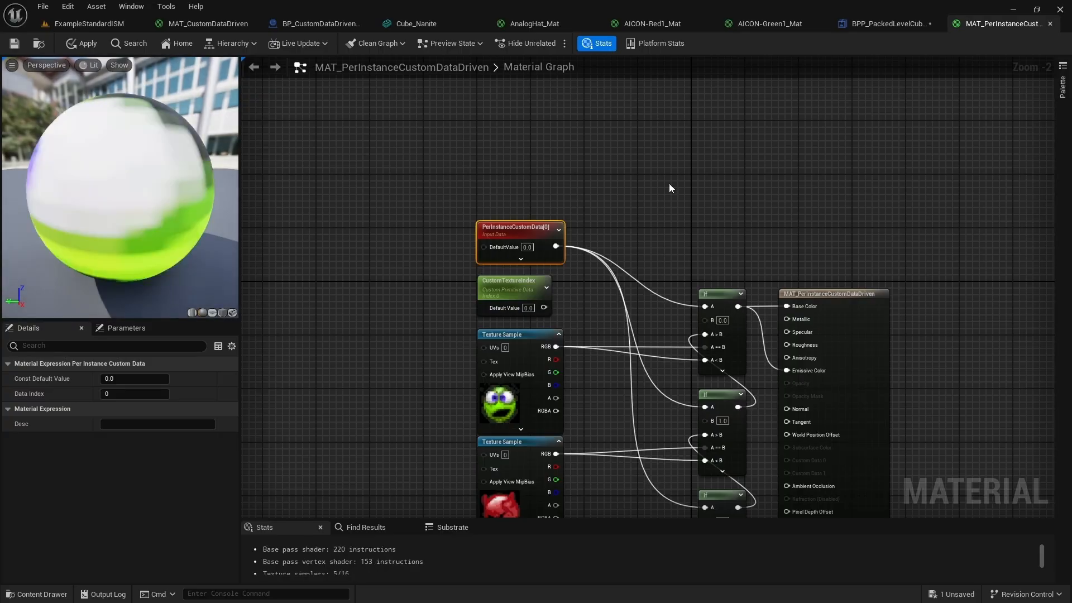
pyautogui.click(83, 43)
pyautogui.click(15, 48)
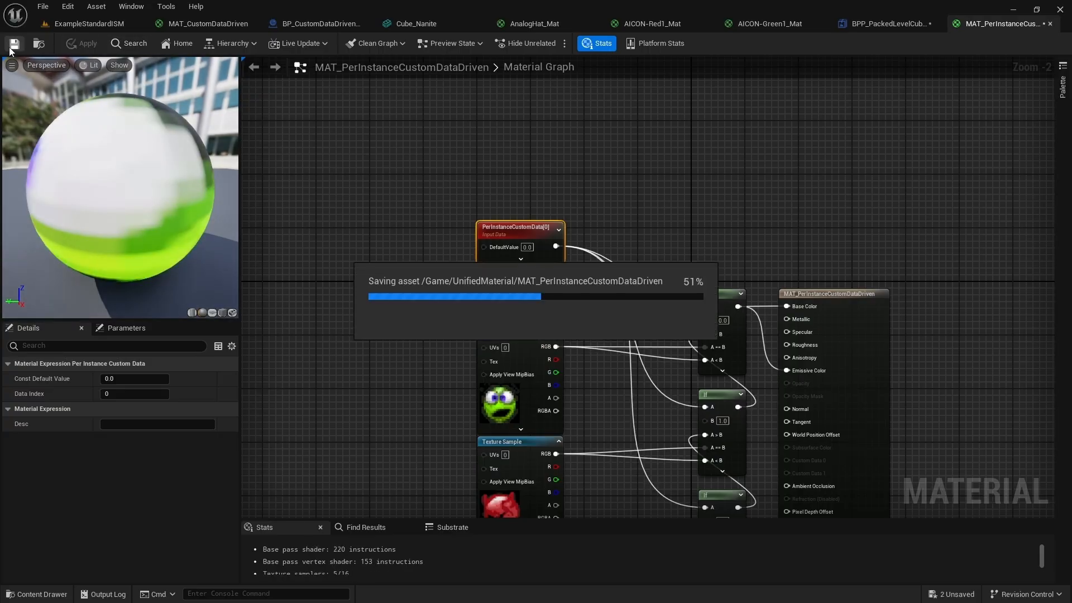
# Step: Return to the ExampleStandardISM level and examine the textures on the packed instanced cubes
pyautogui.click(70, 26)
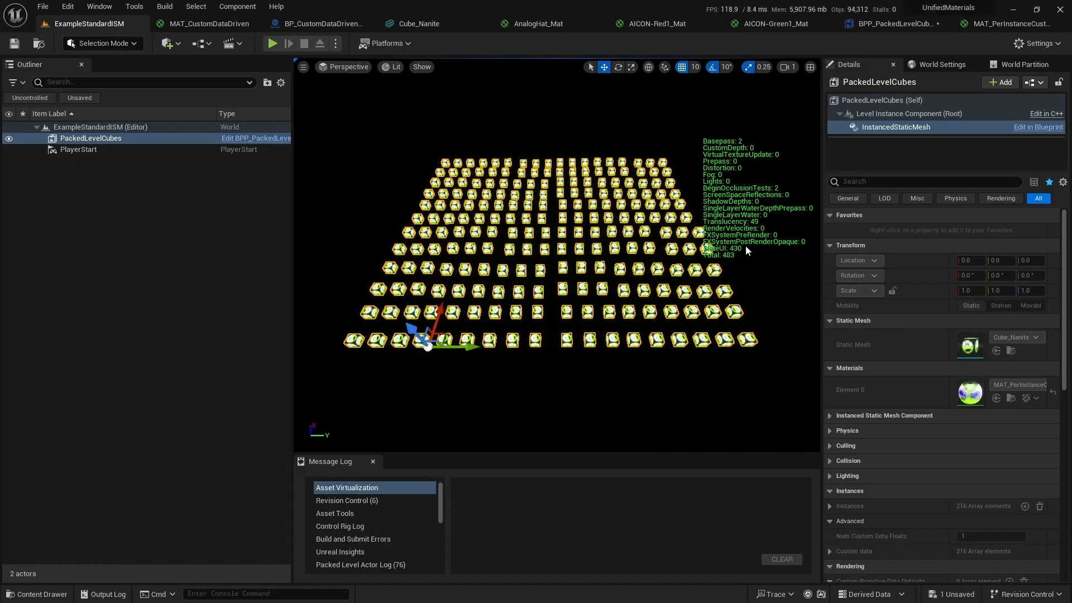
pyautogui.moveTo(690, 291); pyautogui.dragTo(712, 276, button='right')
pyautogui.moveTo(557, 255); pyautogui.dragTo(681, 302, button='right')
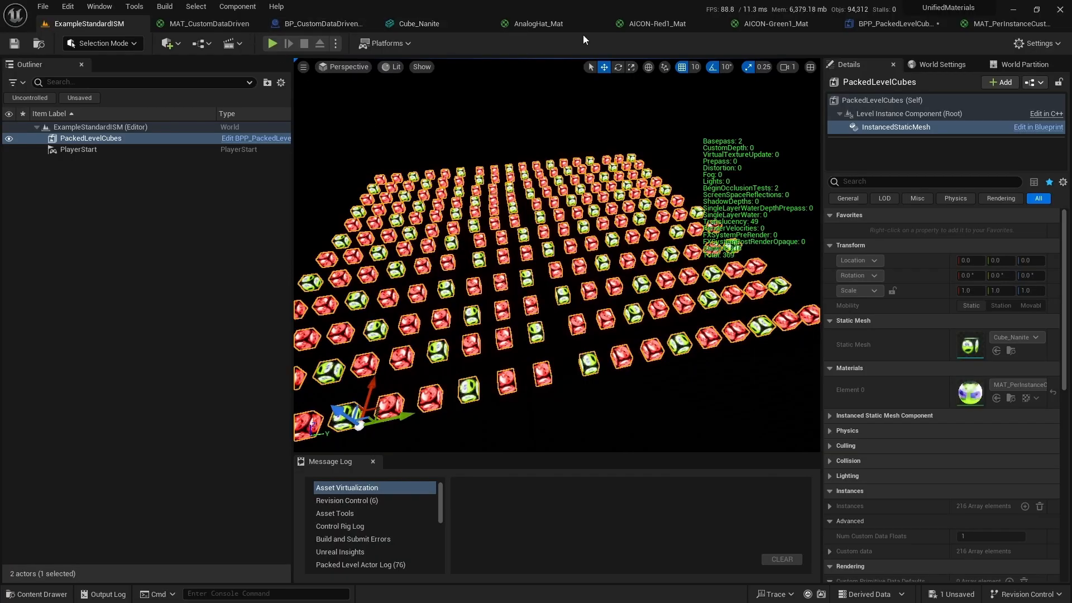
# Step: In MAT_PerInstanceCustomDataDriven, connect PerInstanceCustomData directly to Base Color and Emissive Color, and apply and save the material
pyautogui.click(967, 23)
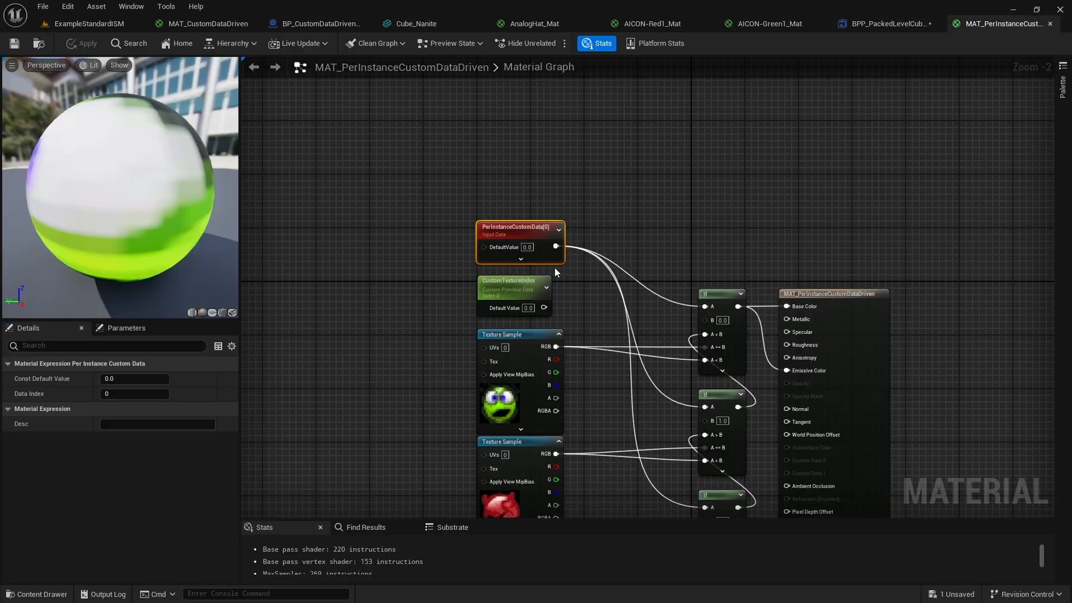
pyautogui.moveTo(556, 246); pyautogui.dragTo(645, 273)
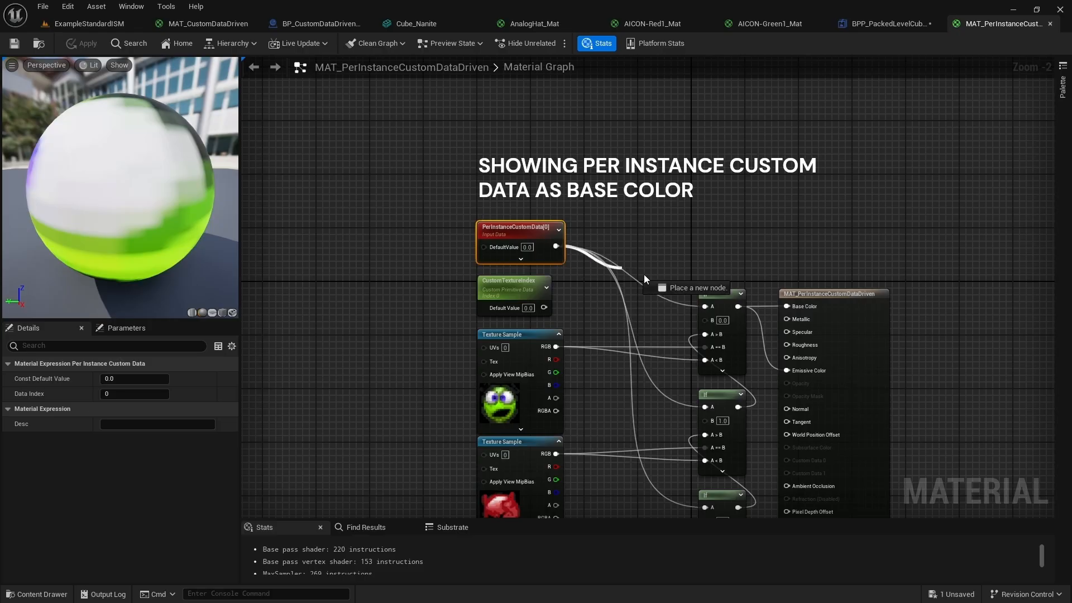
pyautogui.moveTo(786, 304); pyautogui.dragTo(786, 306)
pyautogui.moveTo(555, 245); pyautogui.dragTo(739, 337)
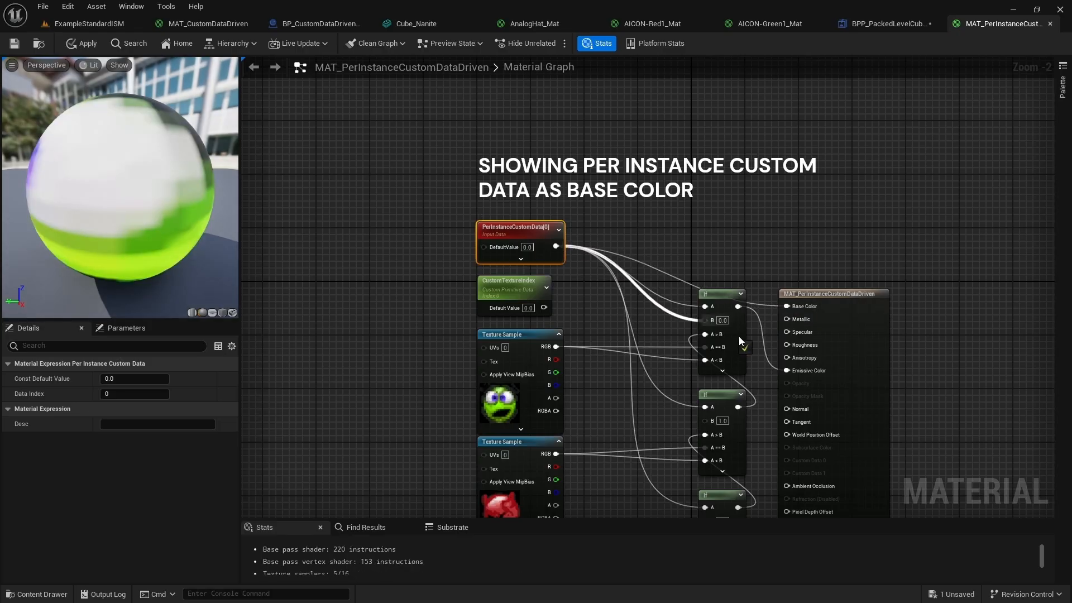
pyautogui.moveTo(808, 373); pyautogui.dragTo(808, 371)
pyautogui.click(88, 44)
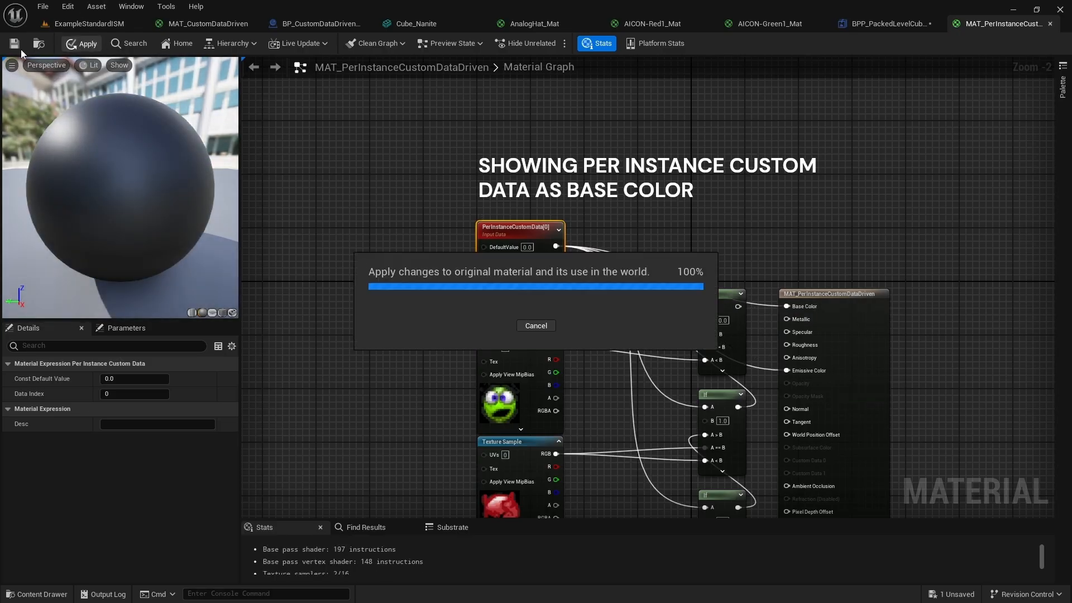
pyautogui.click(13, 45)
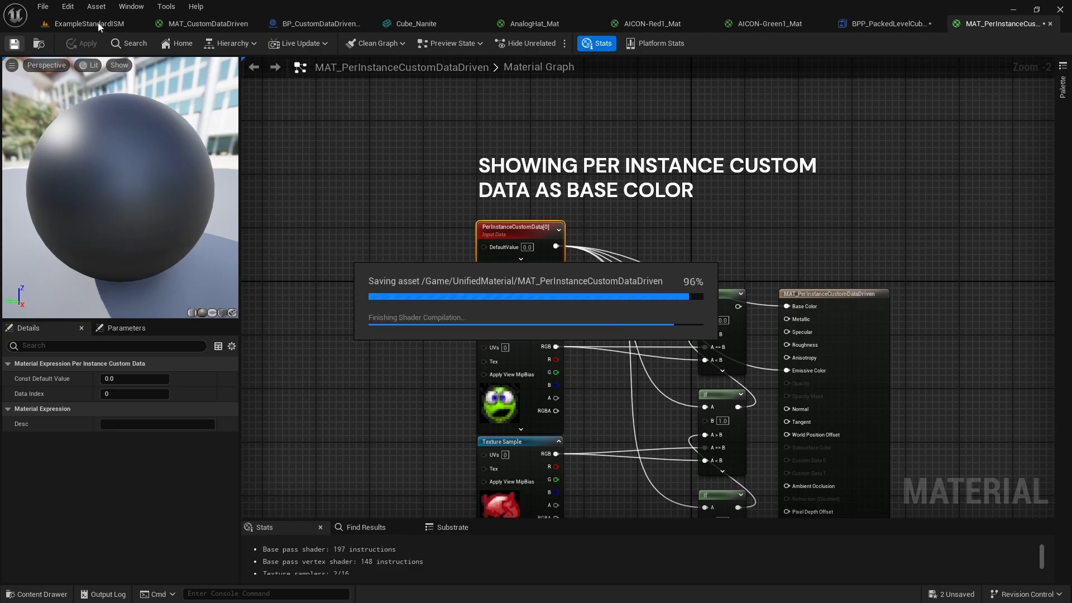
# Step: Return to the ExampleStandardISM level and examine the cubes' per-instance shading and draw calls in a full-screen, deselected view
pyautogui.click(98, 23)
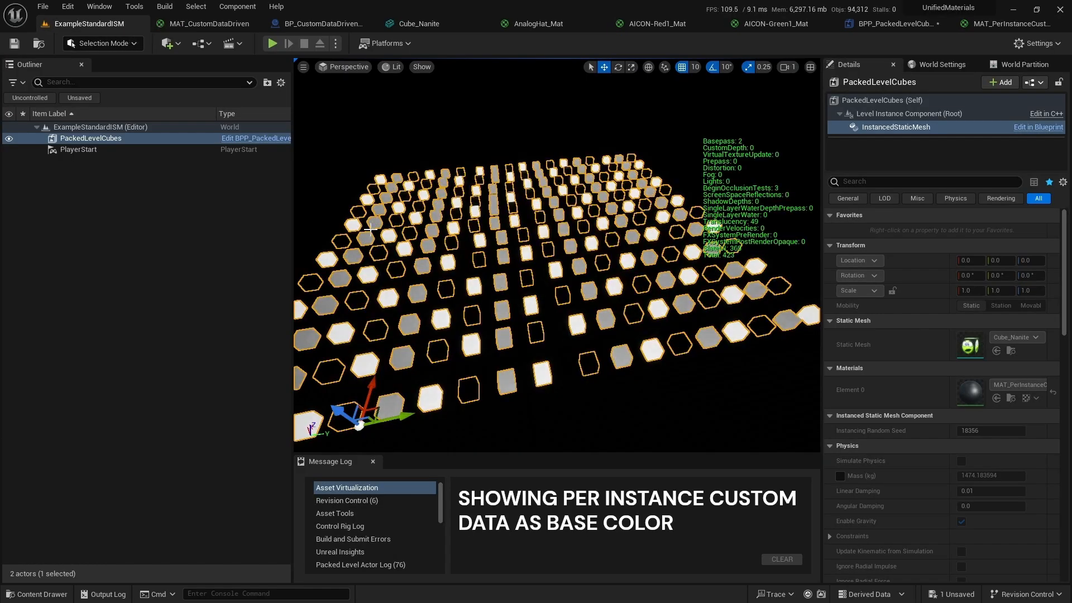
pyautogui.moveTo(536, 268); pyautogui.dragTo(513, 284, button='right')
pyautogui.moveTo(401, 240); pyautogui.dragTo(401, 239, button='right')
pyautogui.press('F11')
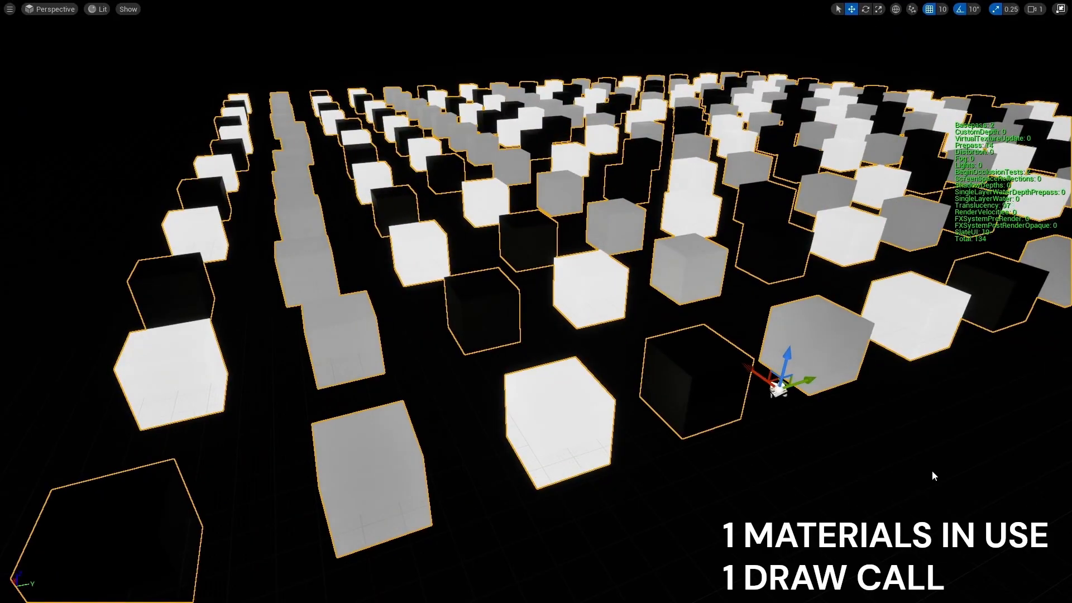
pyautogui.click(928, 471)
pyautogui.moveTo(928, 471); pyautogui.dragTo(896, 456, button='right')
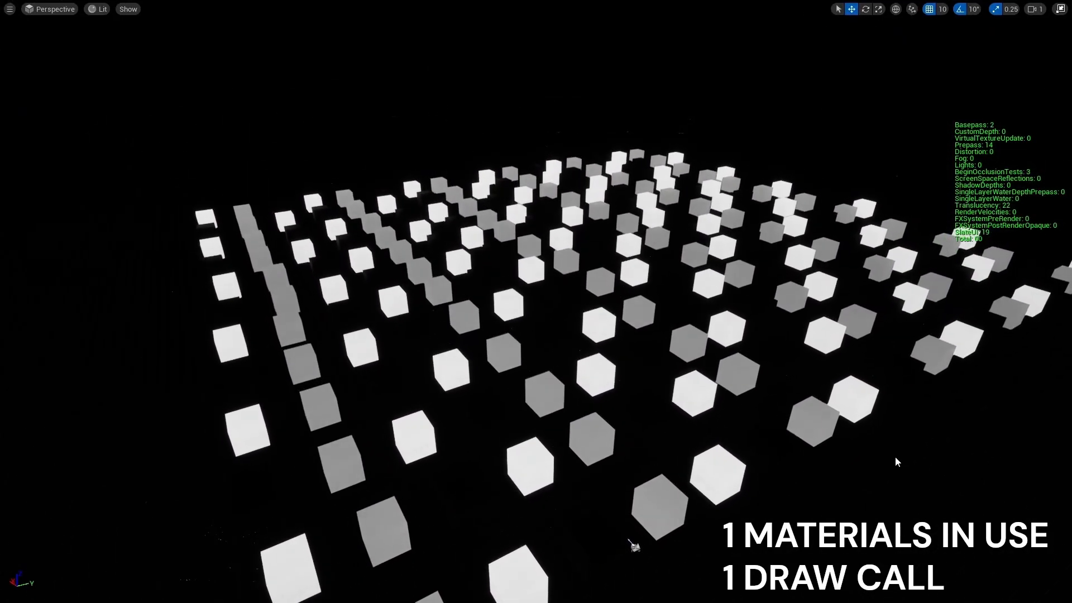
pyautogui.press('e')
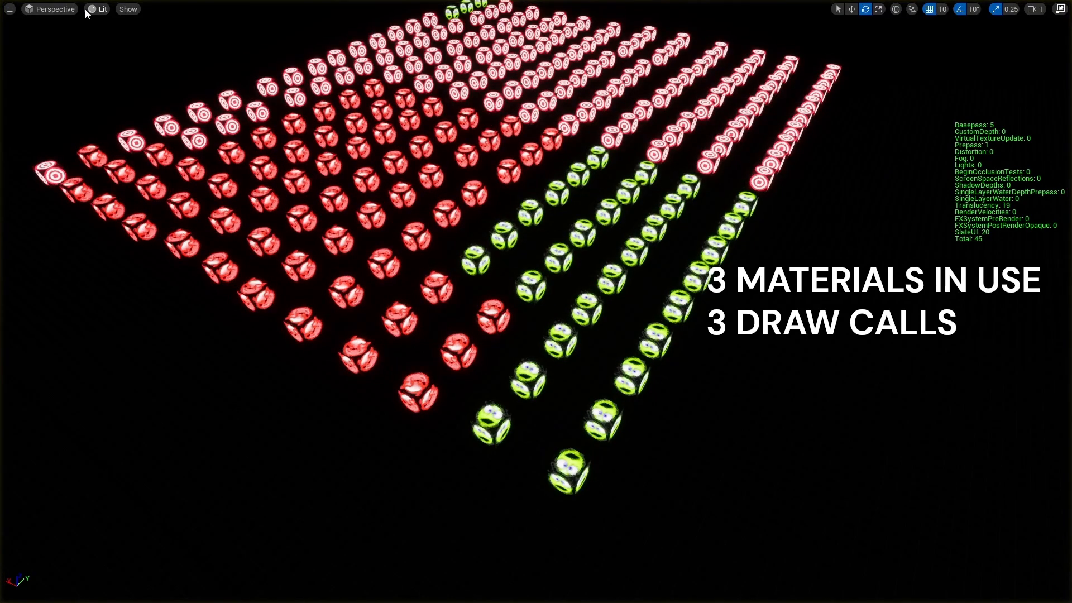
# Step: Switch the viewport of the three-material cubes to the Material ID mode of Nanite Visualization
pyautogui.click(98, 9)
pyautogui.moveTo(138, 174)
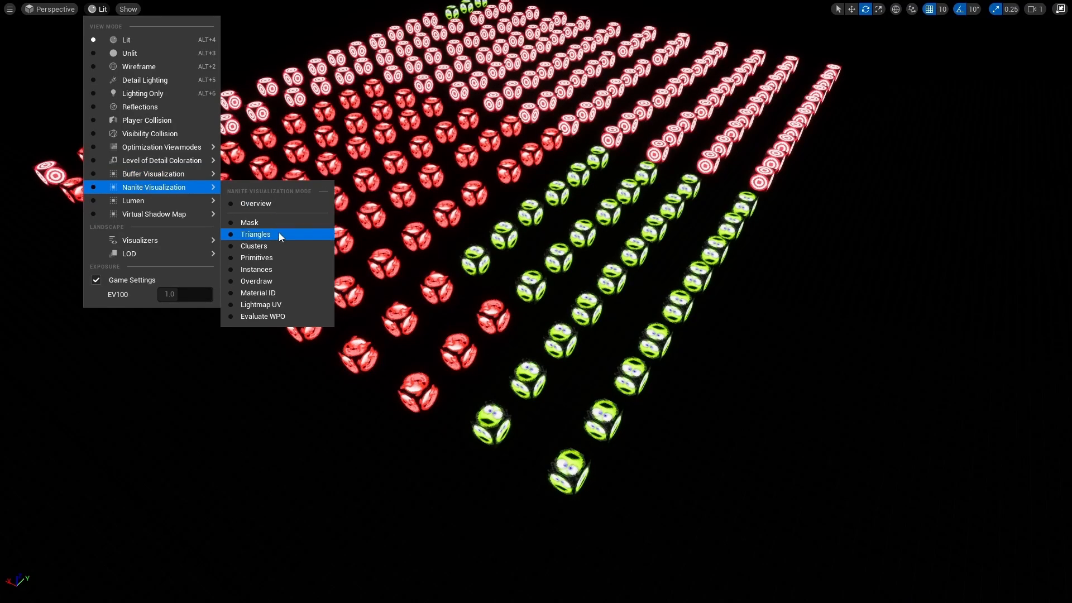
pyautogui.click(281, 291)
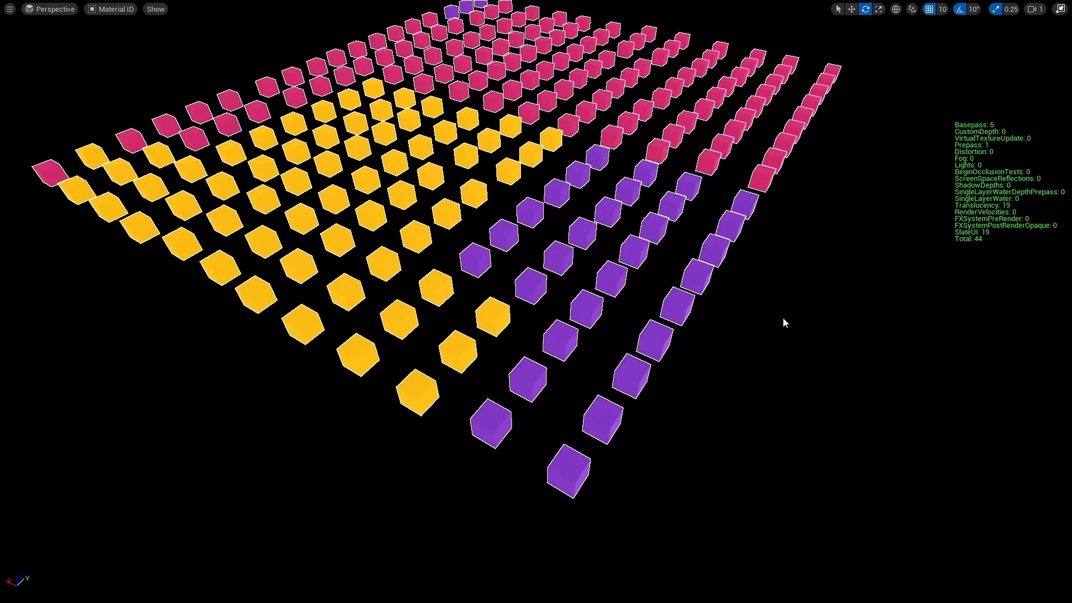
# Step: Run the level in play mode and compare the three-material cubes' draw calls with those of the single-material cubes
pyautogui.hotkey('alt', 'p')
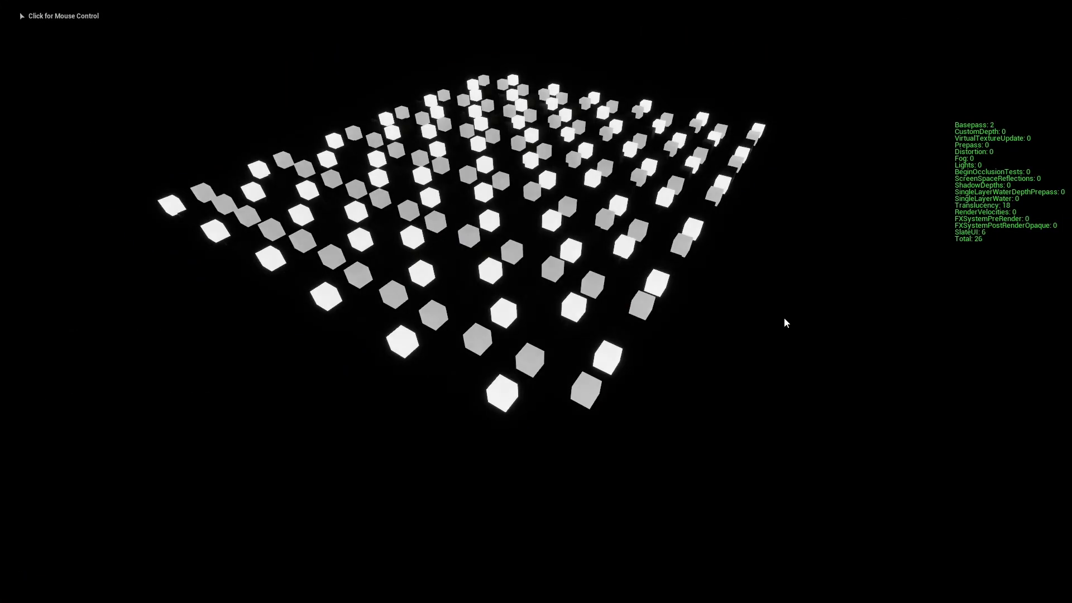
pyautogui.press('Escape')
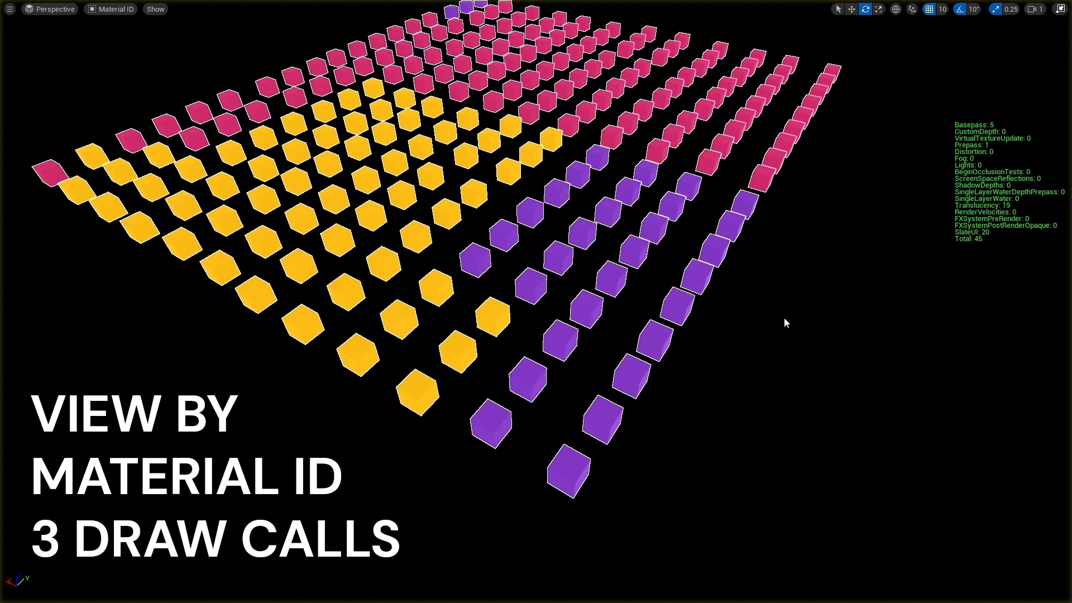
pyautogui.hotkey('alt', 'p')
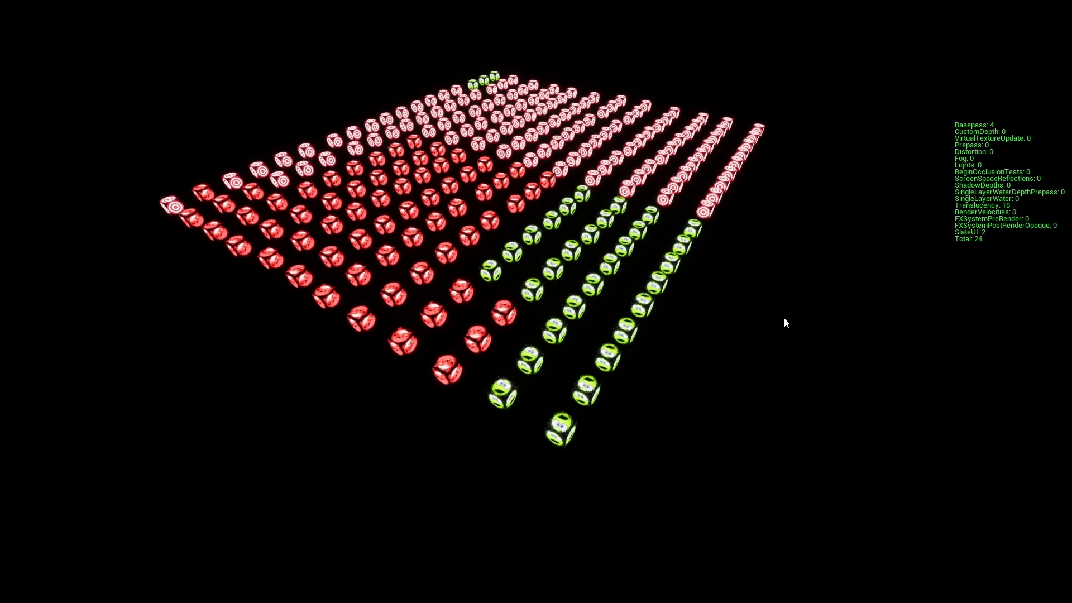
pyautogui.press('F11')
pyautogui.click(39, 6)
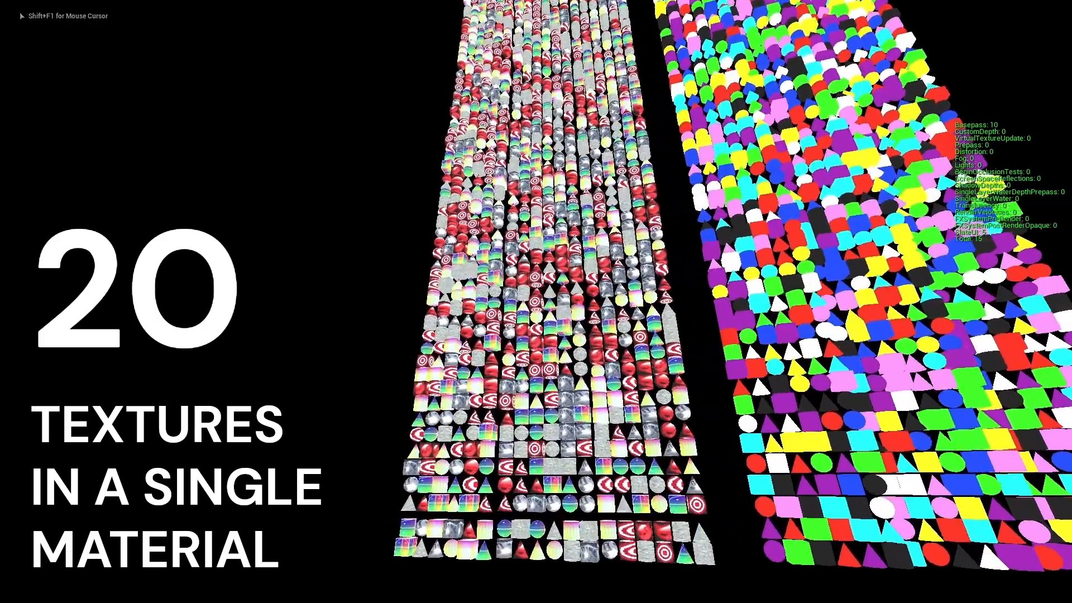
# Step: Fly over the fields of textured and solid-coloured instanced shapes in play mode to examine their per-instance variation and draw calls
pyautogui.press('w')
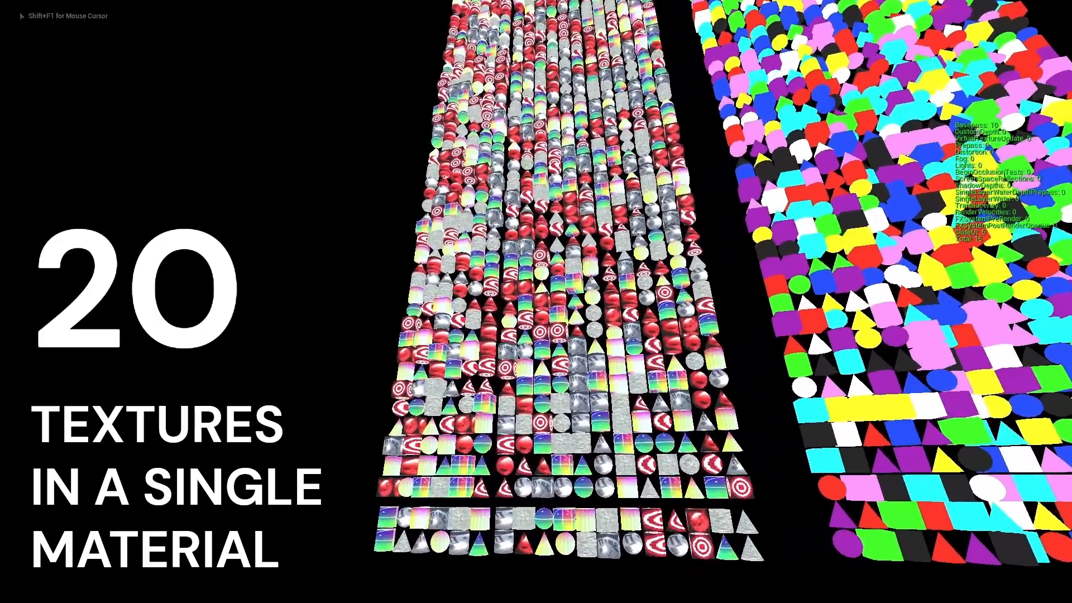
pyautogui.press('w')
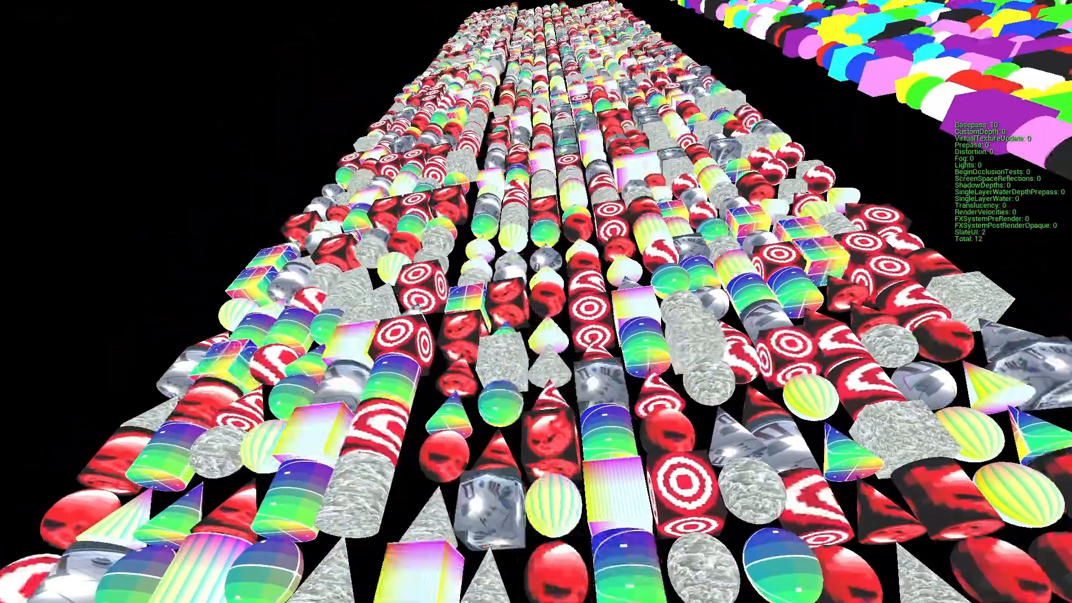
pyautogui.press('s')
pyautogui.press('s')
pyautogui.press('d')
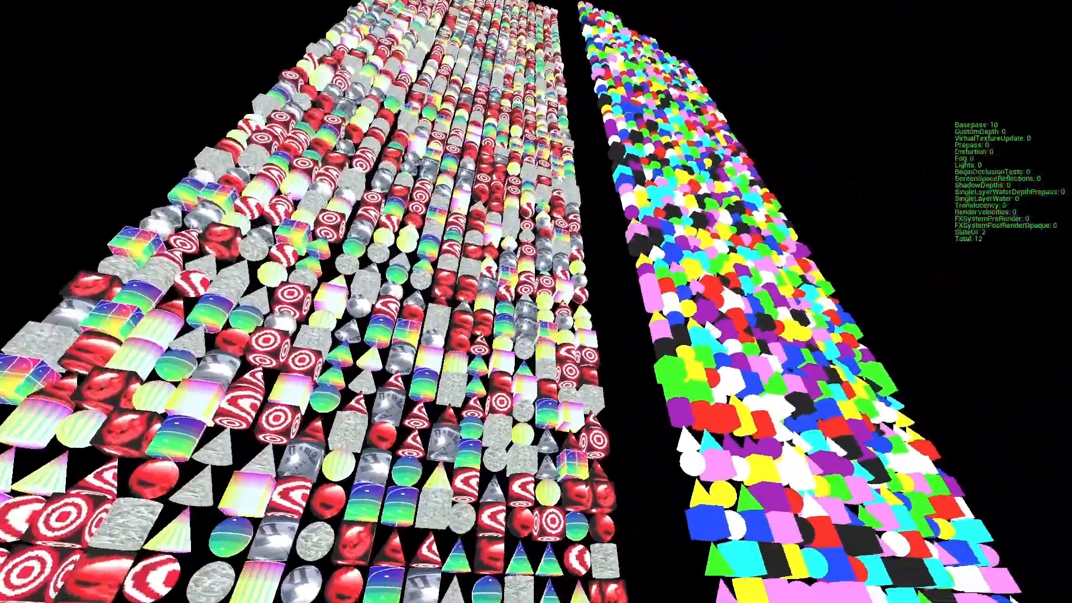
pyautogui.press('a')
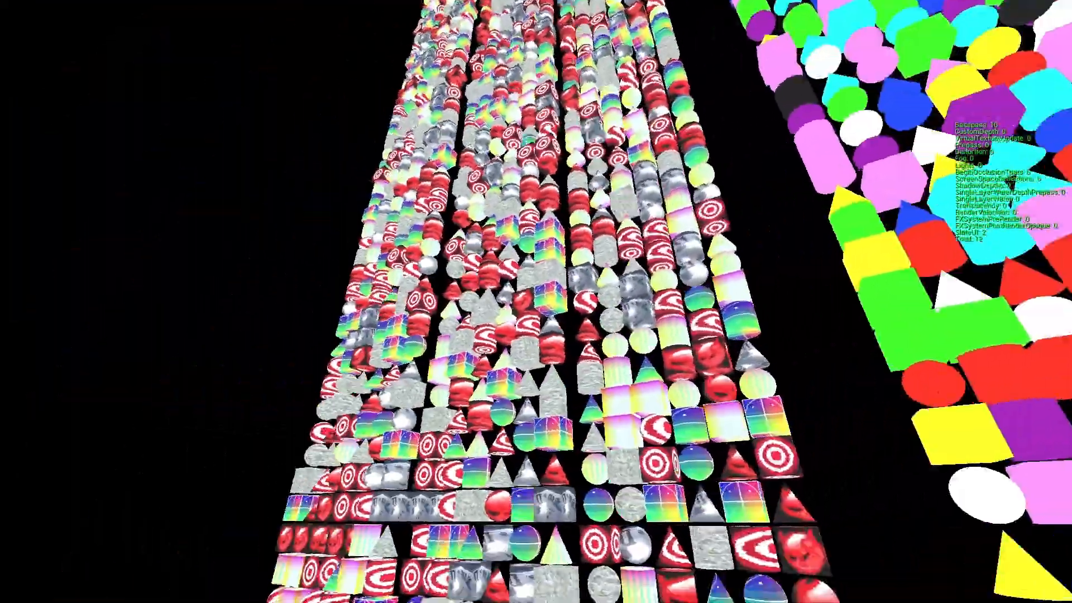